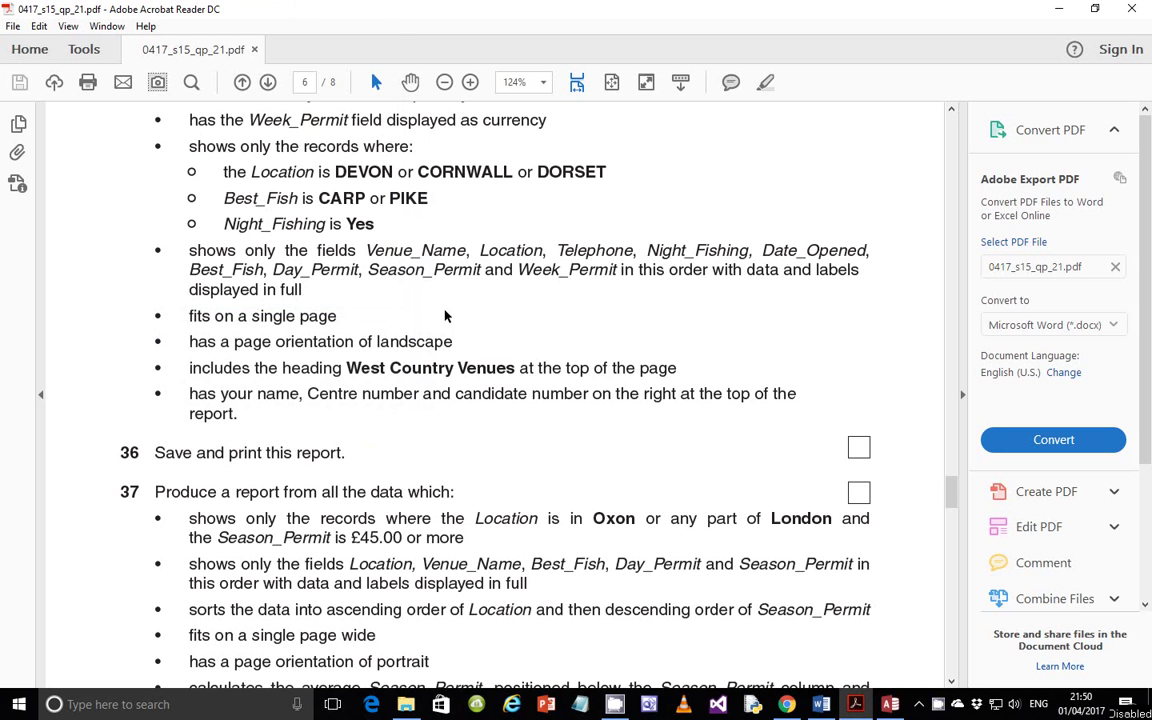
- Scroll the exam paper down to page 6 so question 37's report requirements are visible
scroll(505, 465, down, 5)
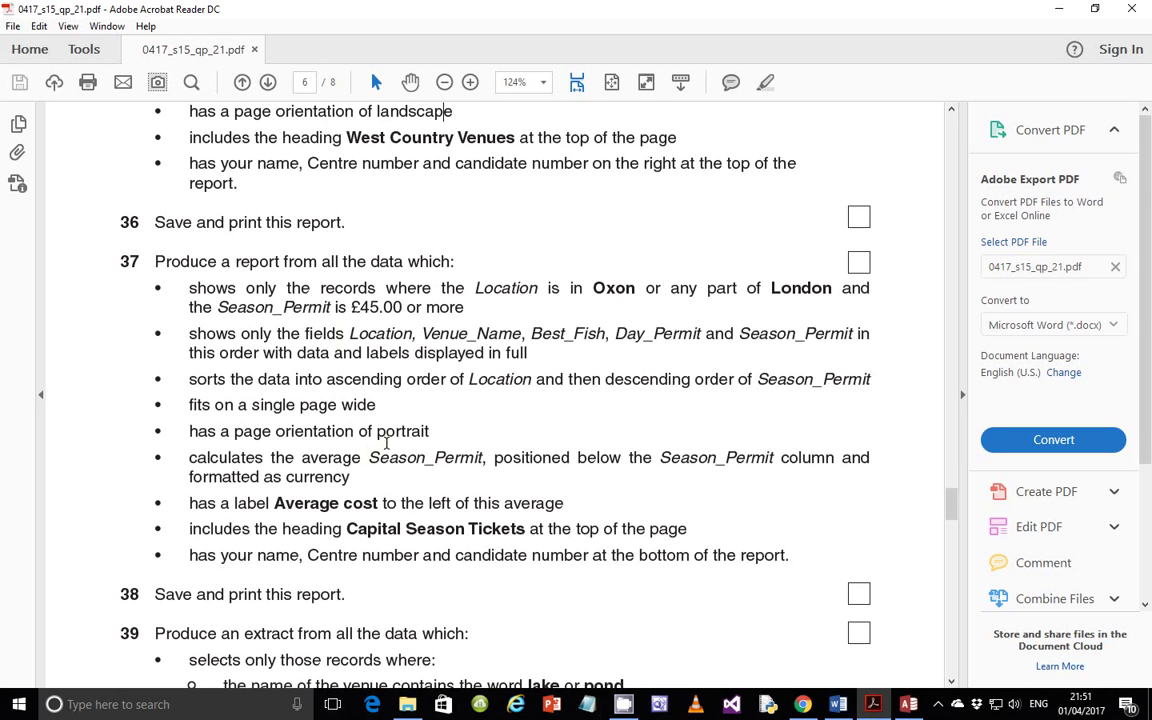
scroll(386, 443, down, 1)
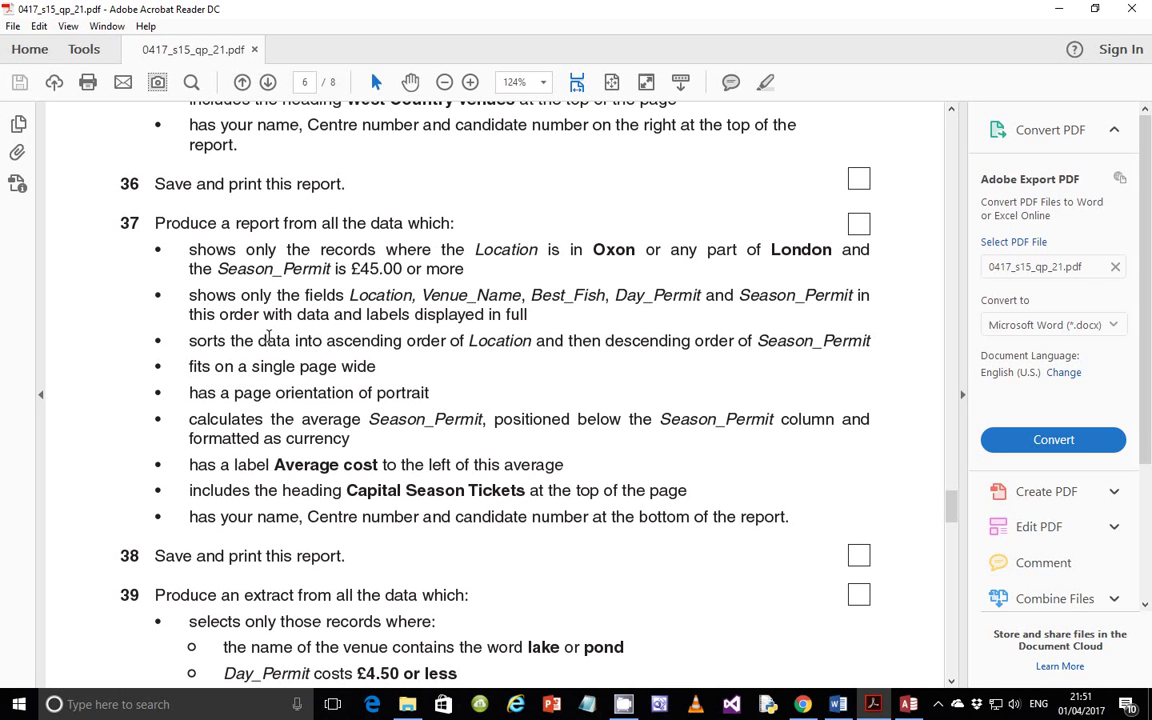
- Highlight question 37's bullet listing the required fields, then return to the Access database
drag(162, 226, 528, 310)
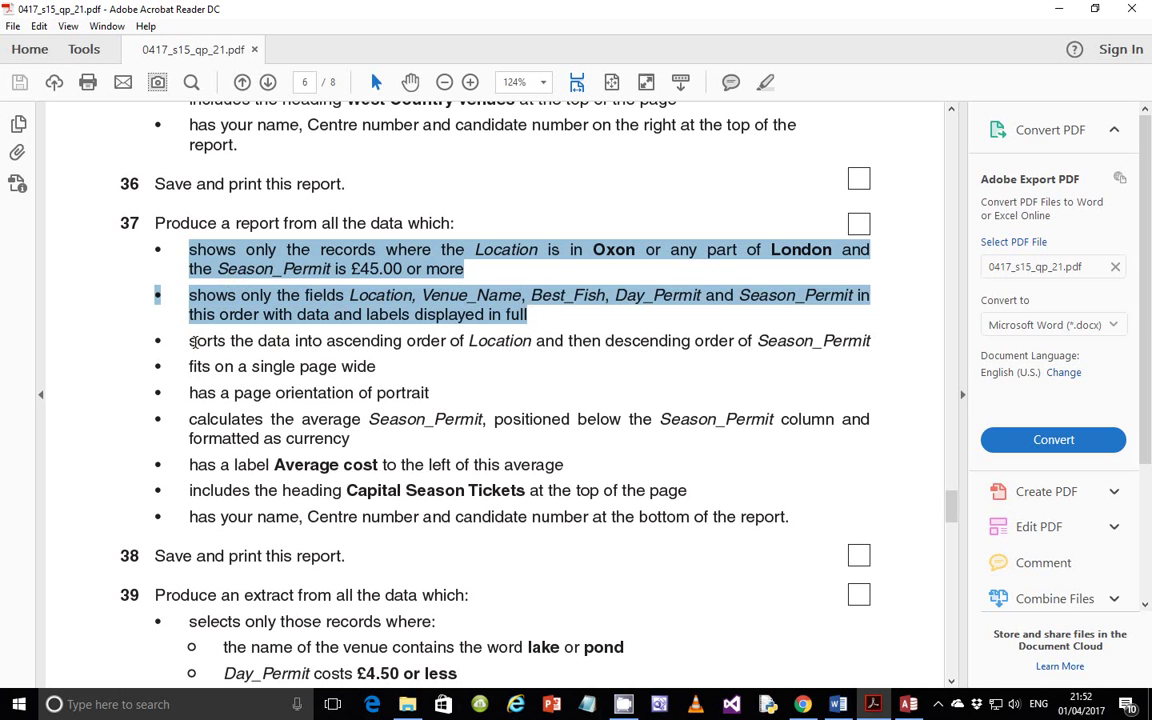
click(189, 342)
drag(189, 342, 311, 437)
click(312, 490)
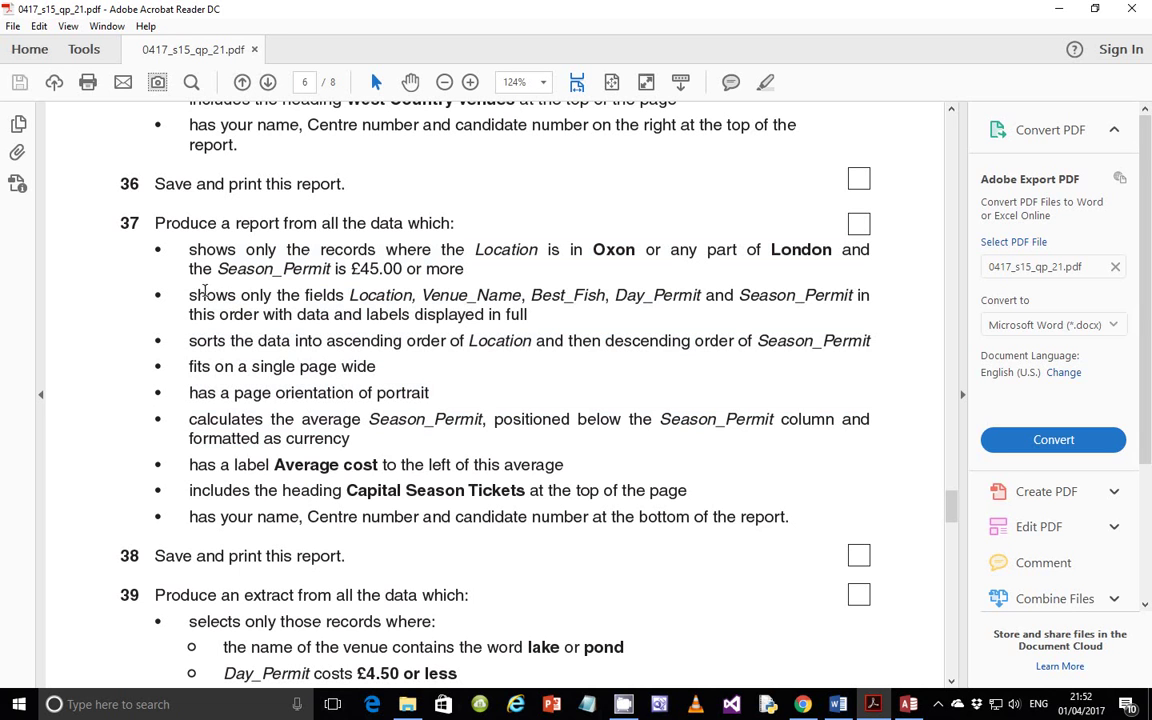
drag(189, 295, 527, 314)
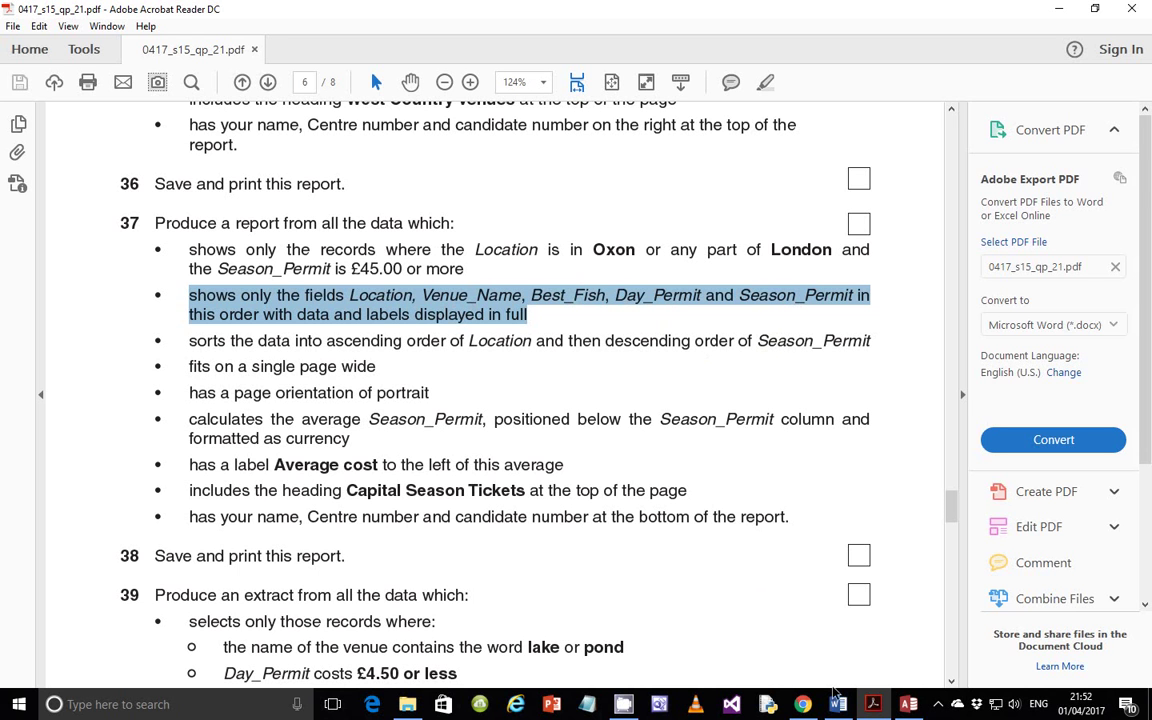
mouse_move(880, 708)
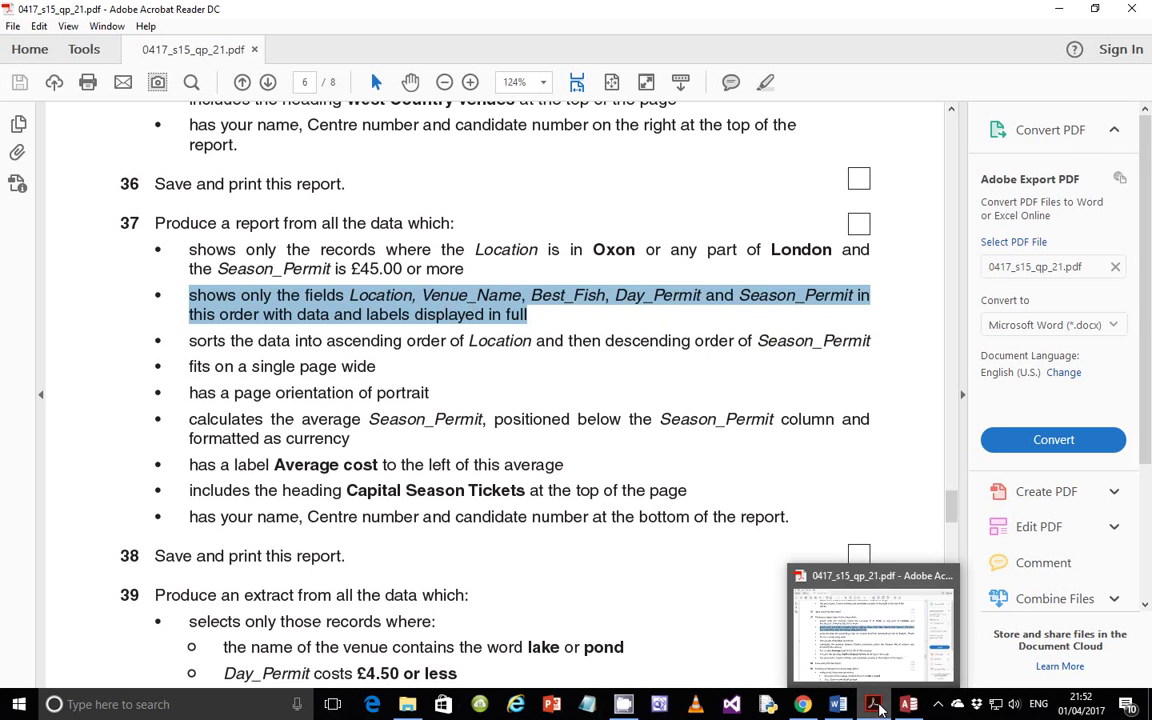
click(908, 704)
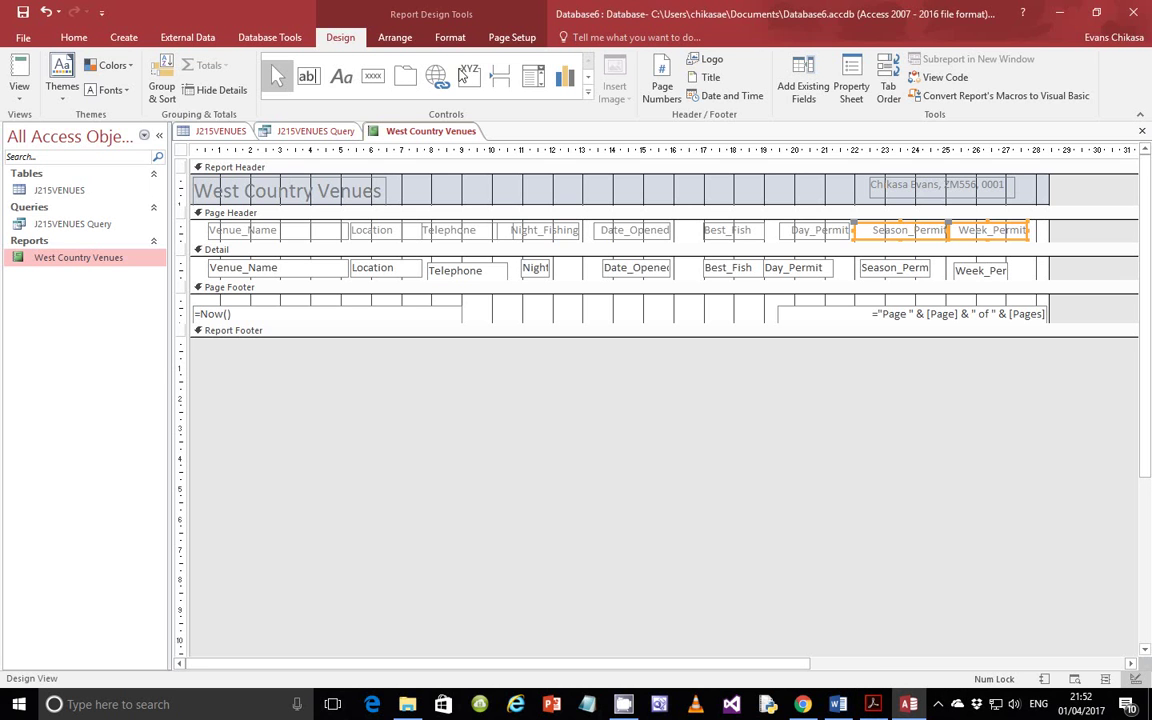
- Start a Simple Query Wizard and add Location, Venue_Name, Best_Fish, Day_Permit and Season_Permit
click(124, 37)
click(203, 86)
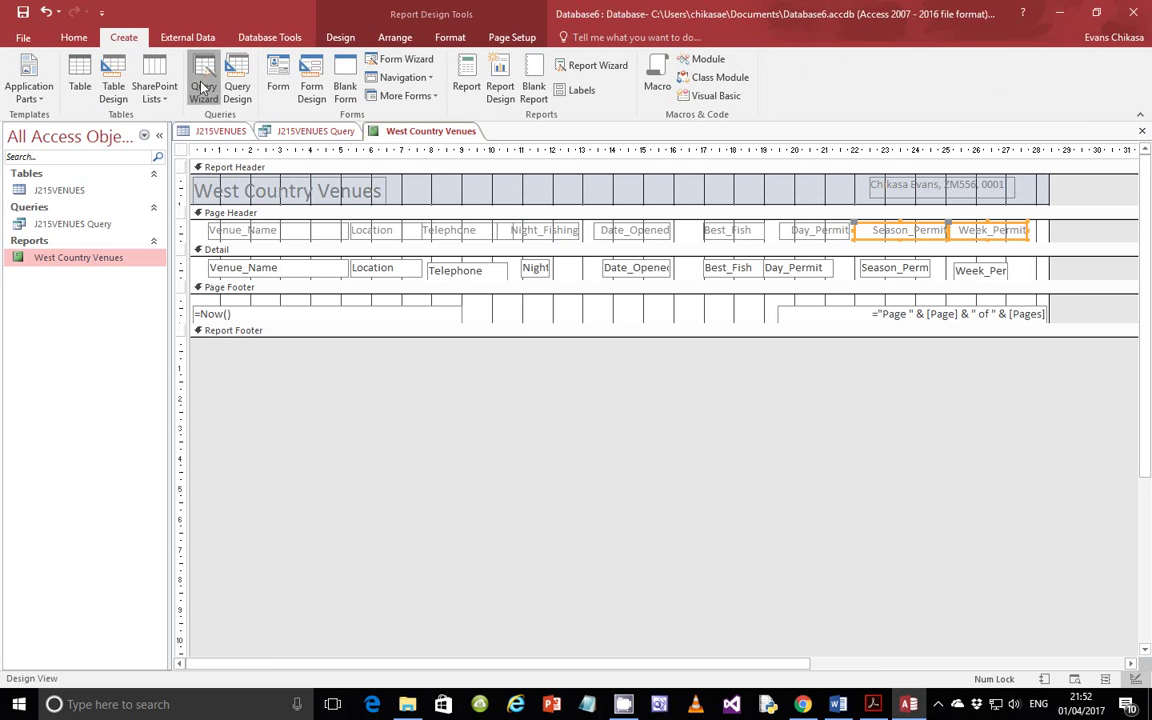
click(640, 414)
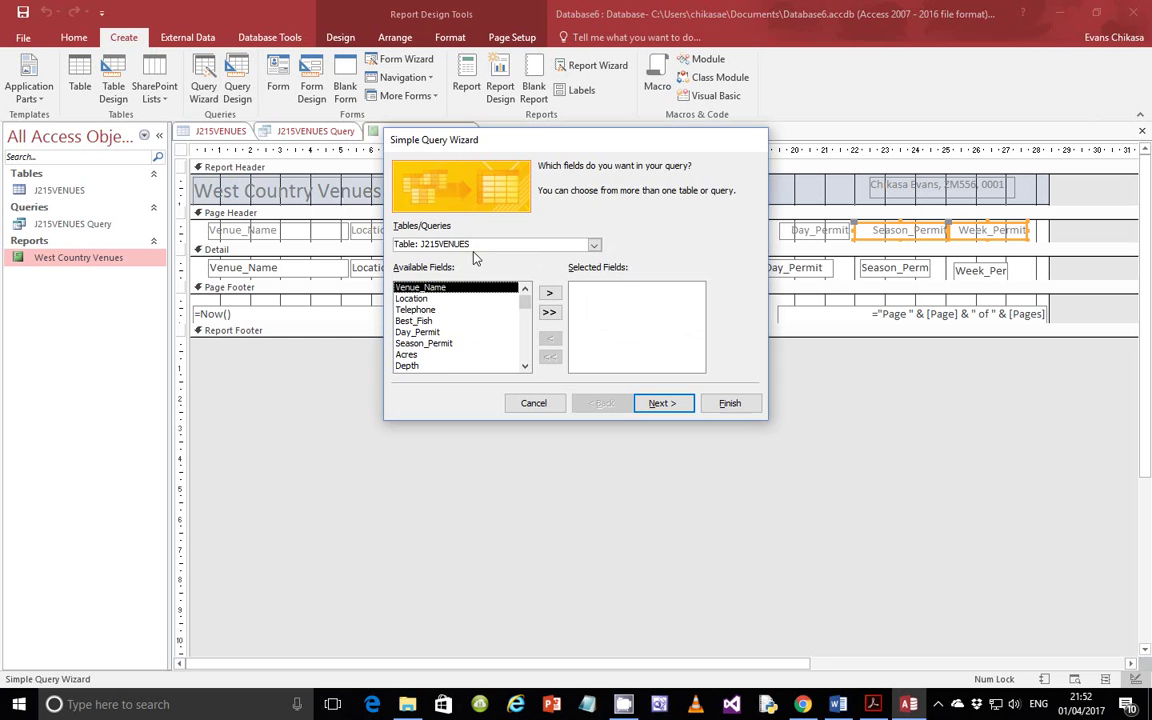
double_click(448, 299)
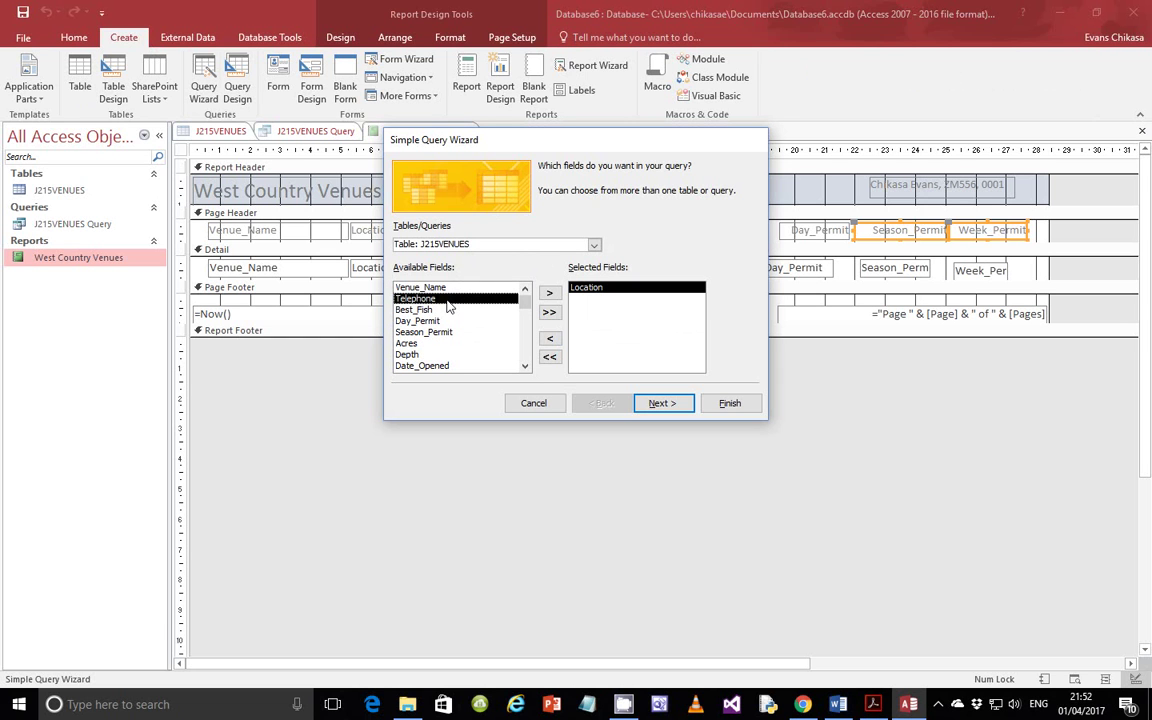
double_click(451, 288)
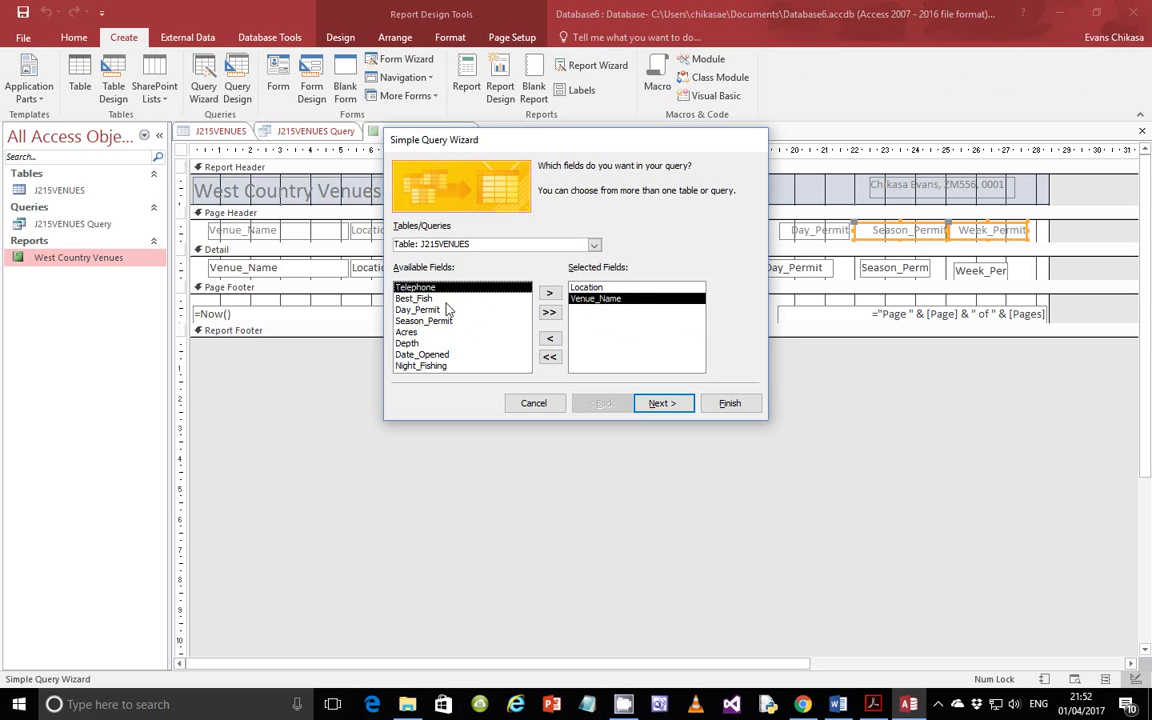
click(447, 300)
double_click(446, 301)
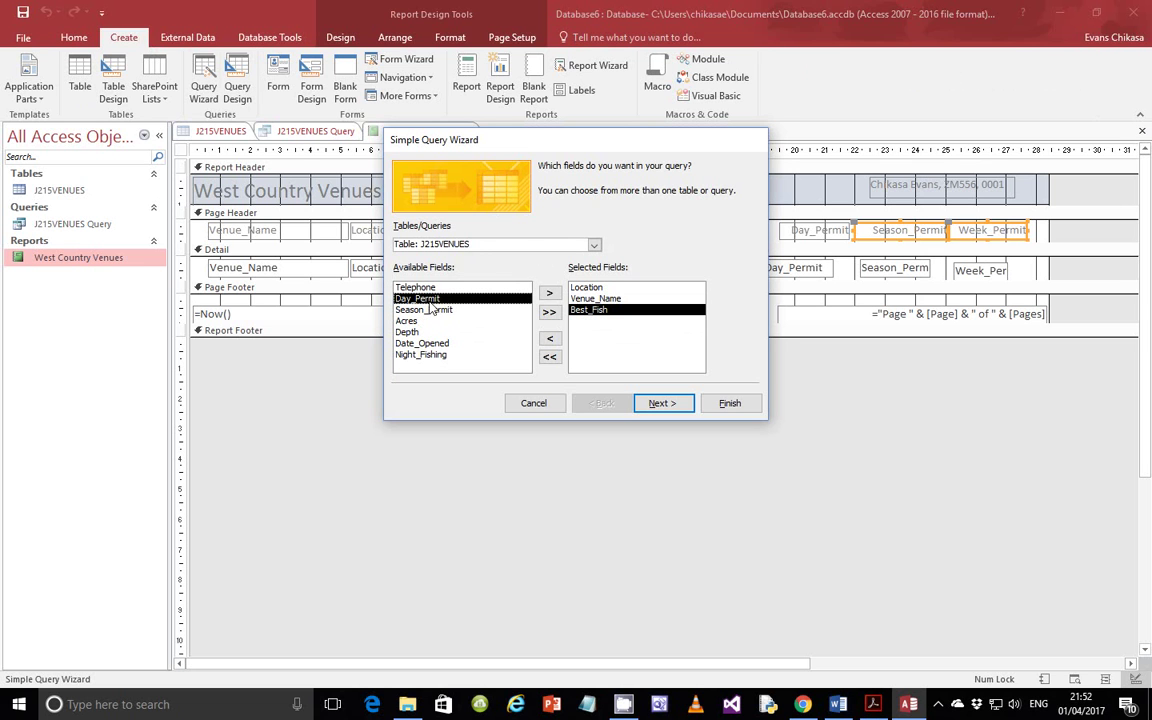
double_click(429, 302)
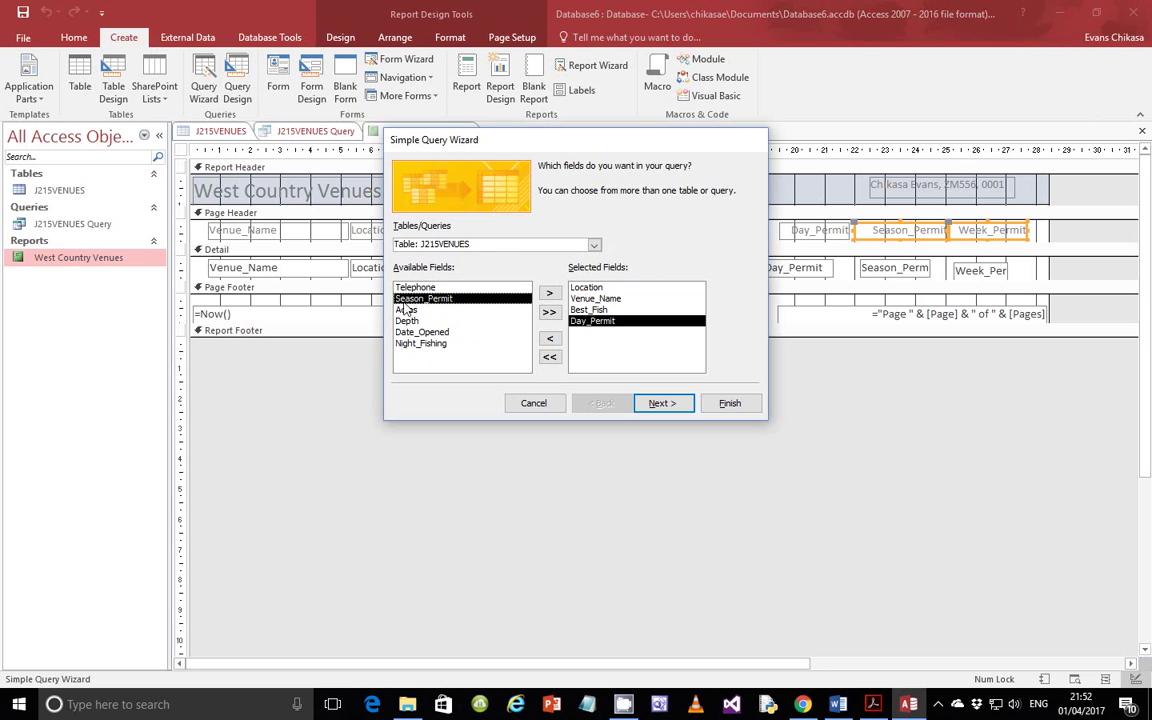
double_click(442, 302)
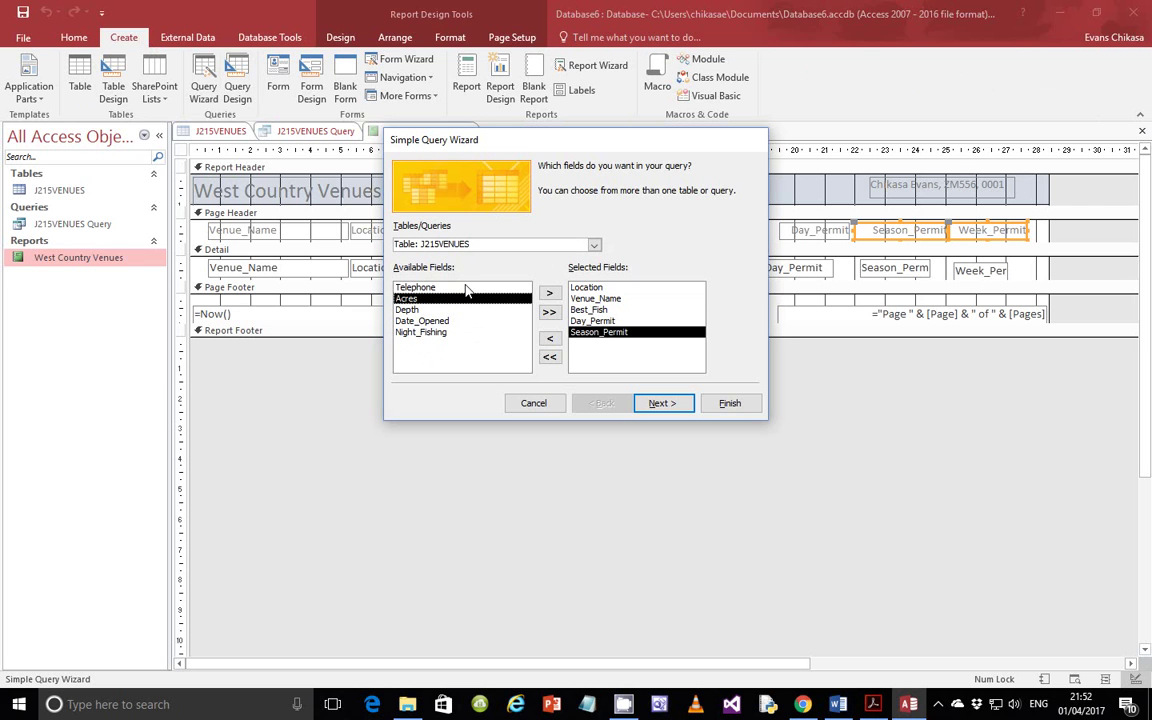
- Keep it a detail query and finish, opening the query in Design View
click(660, 404)
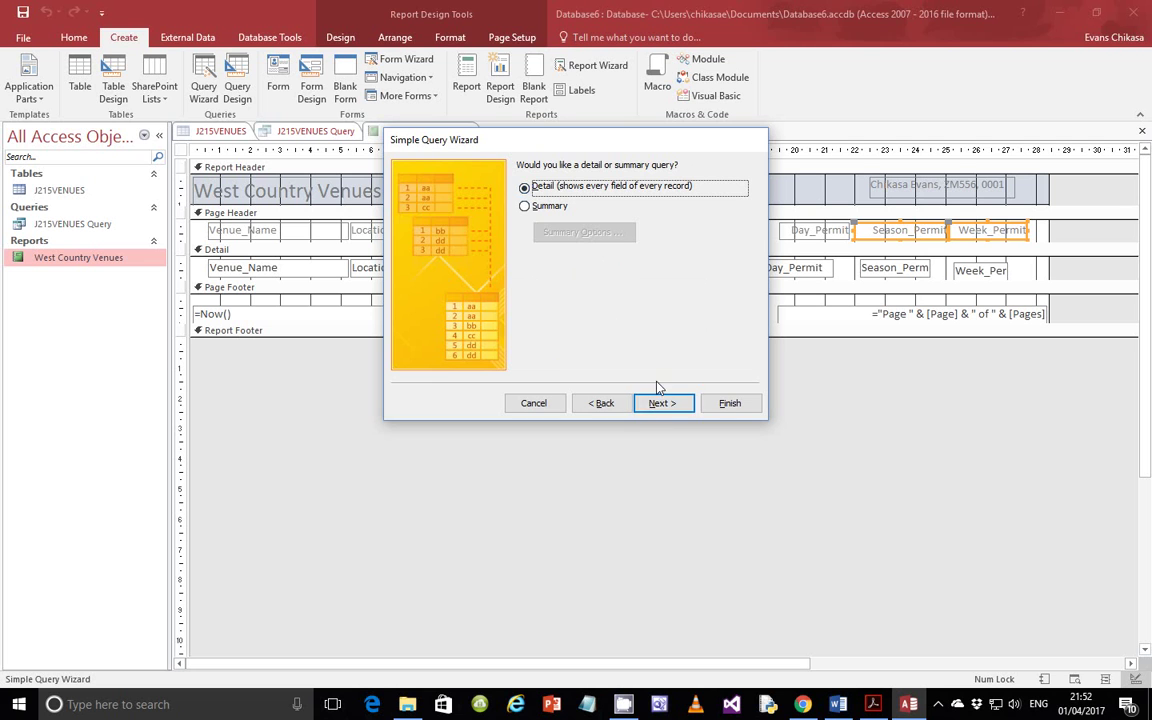
click(661, 405)
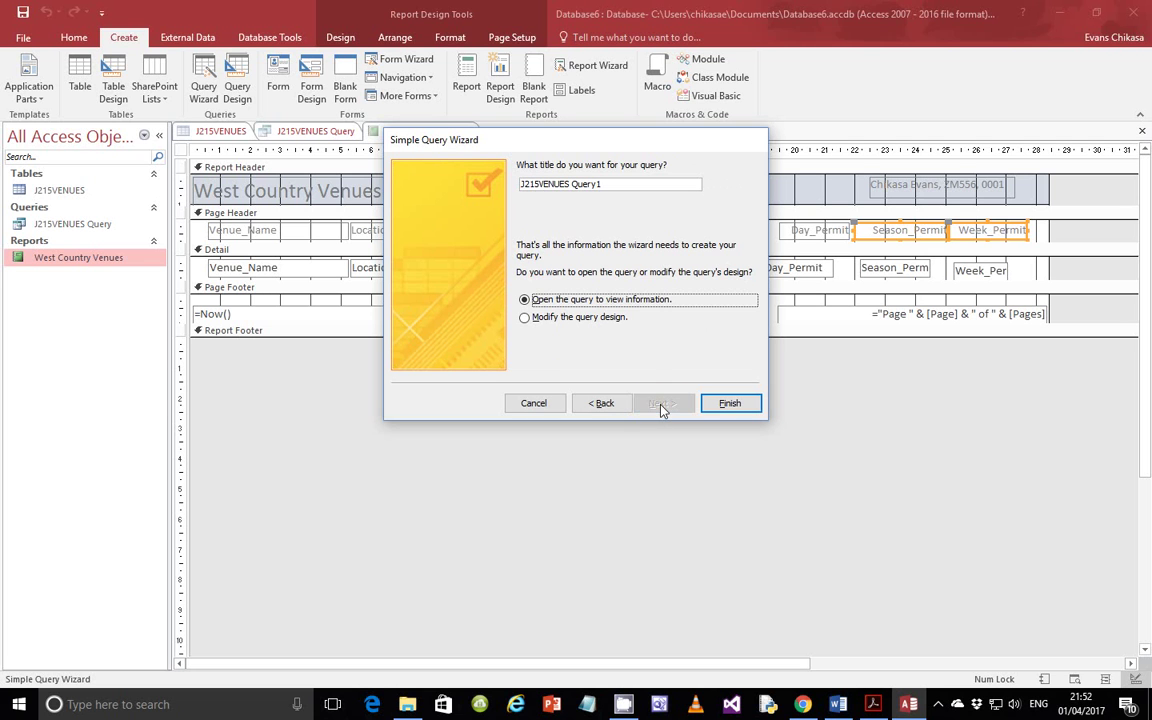
click(566, 320)
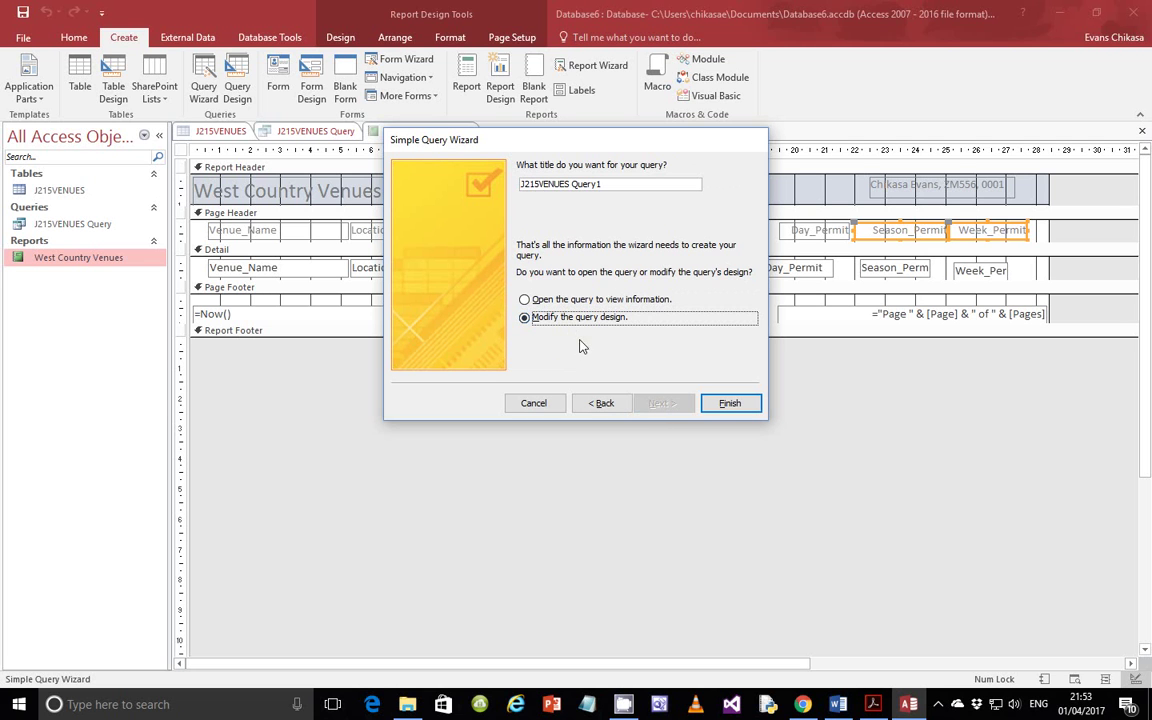
click(744, 409)
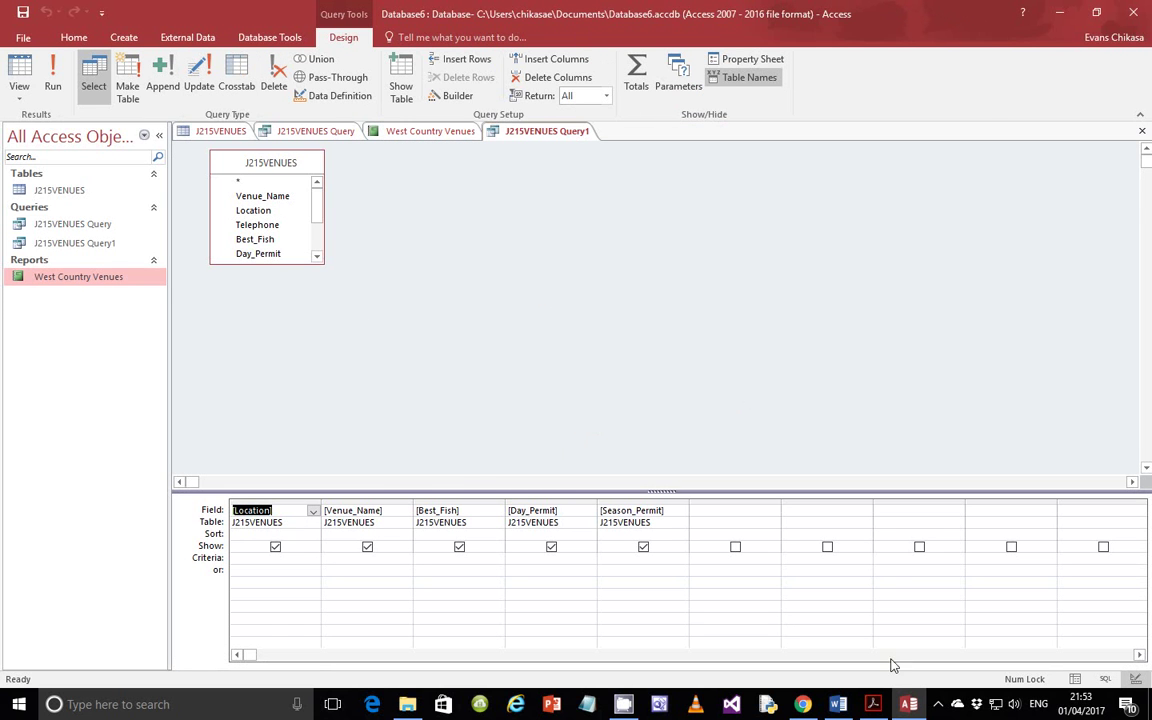
- After checking the exam paper, start the Location criterion by entering Oxon
click(873, 704)
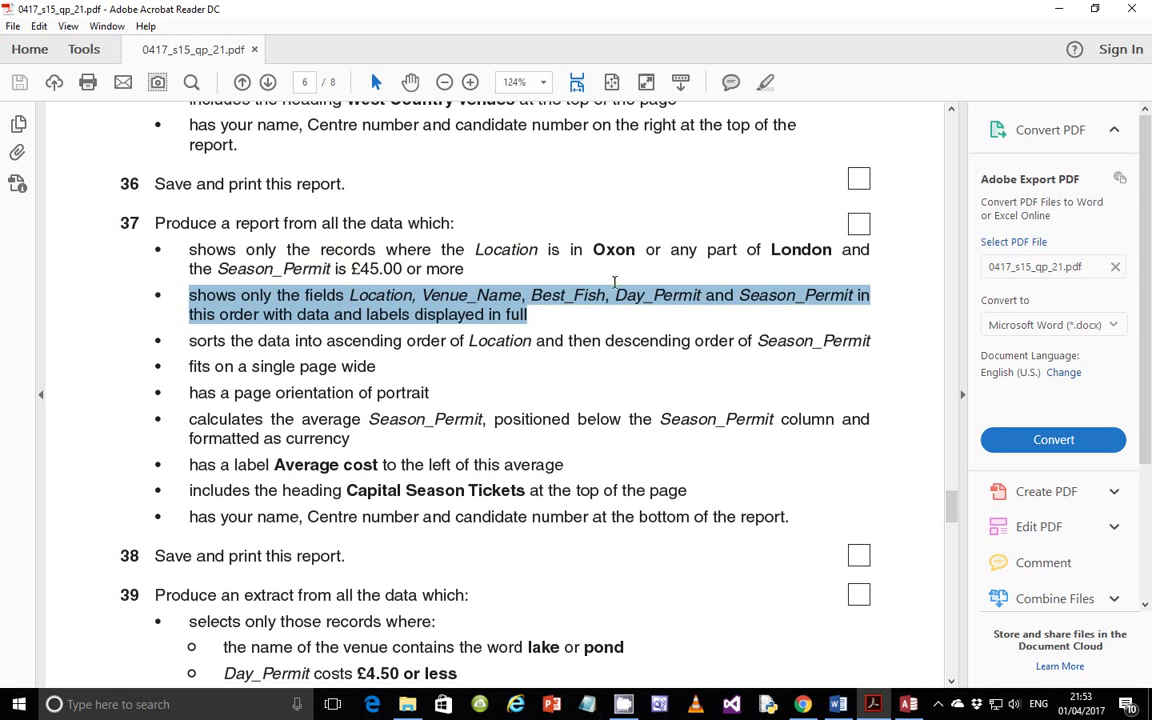
click(909, 708)
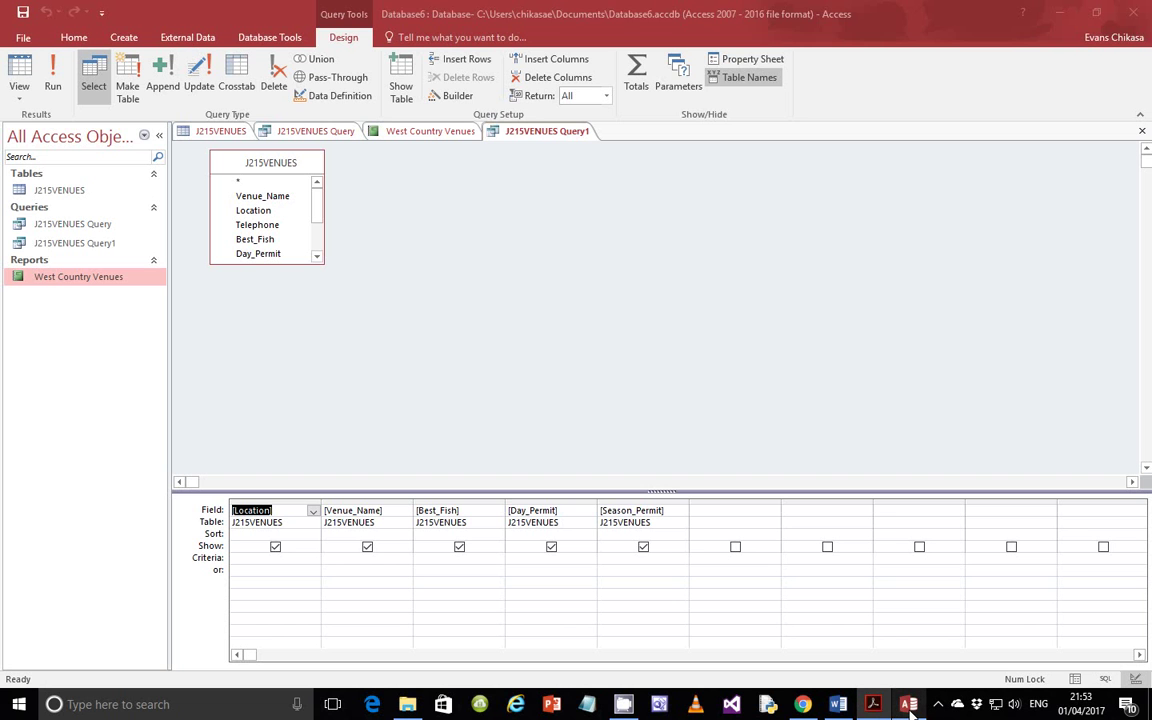
click(256, 561)
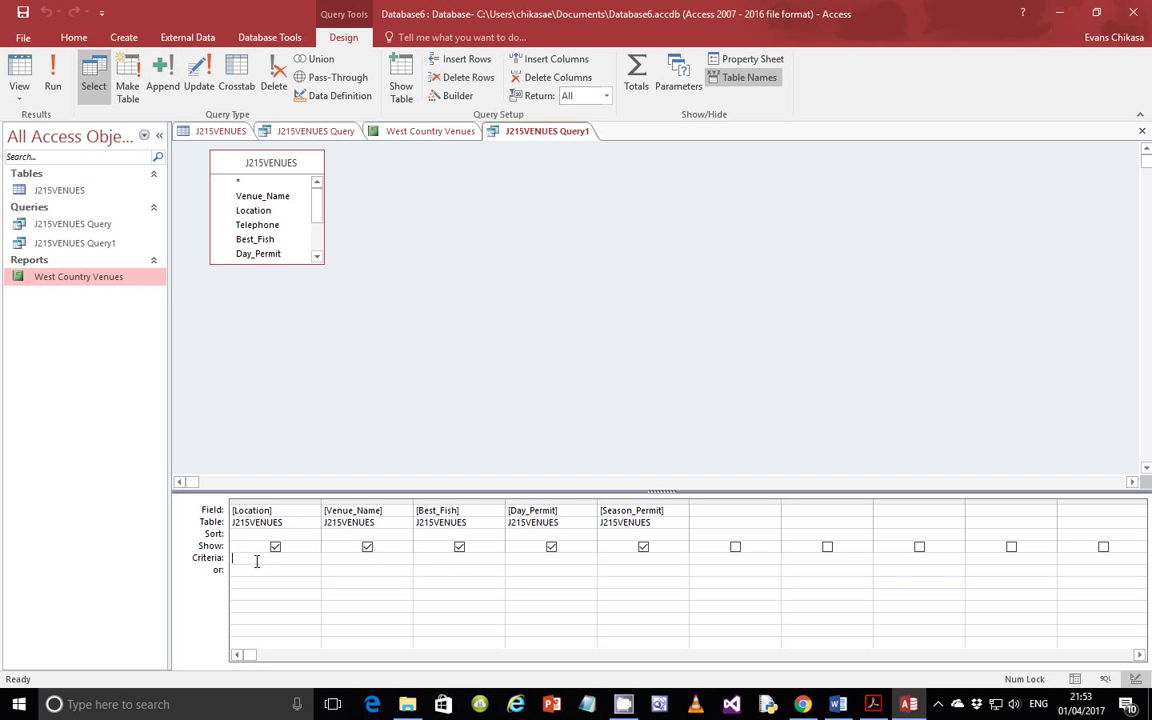
click(256, 560)
text(O)
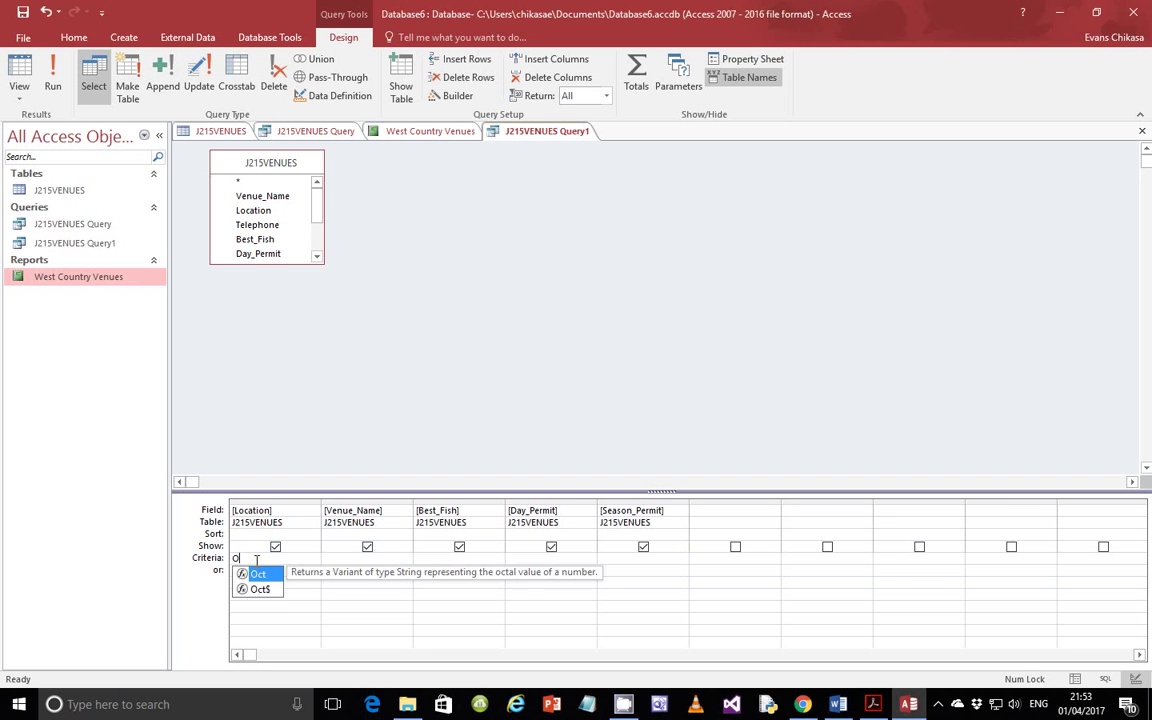
text(xon or London)
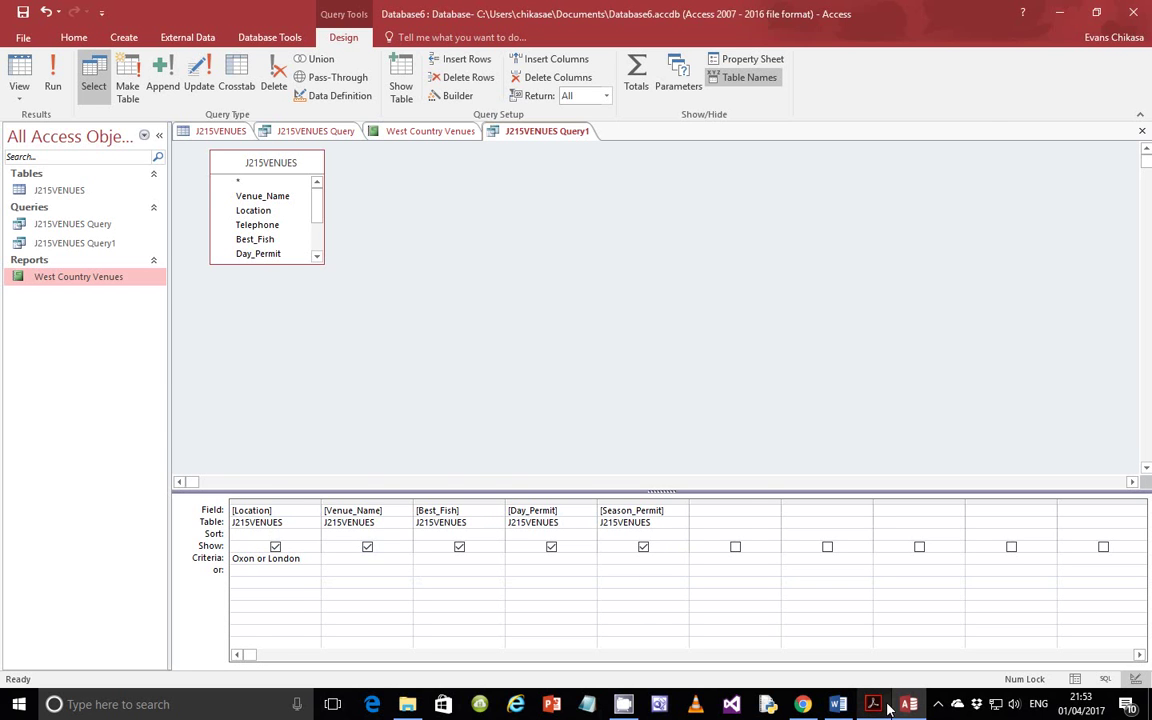
key(alt+Tab)
- Highlight London in question 37, then minimize the exam paper to return to Access
click(695, 318)
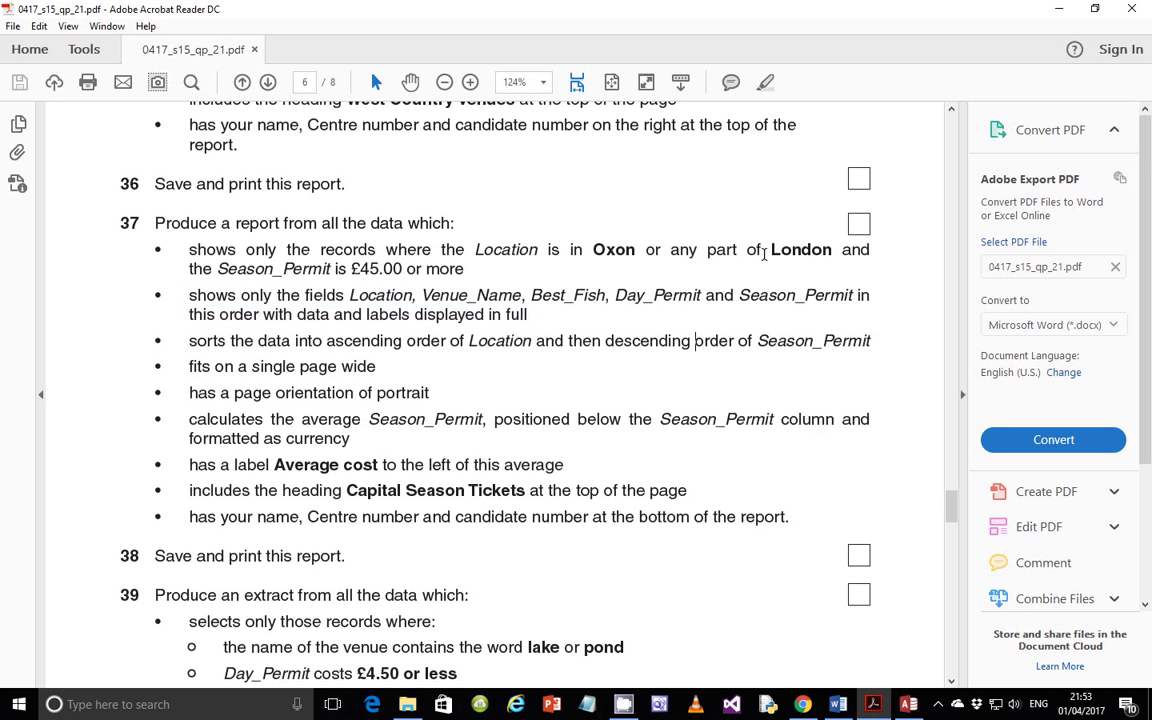
drag(768, 249, 834, 249)
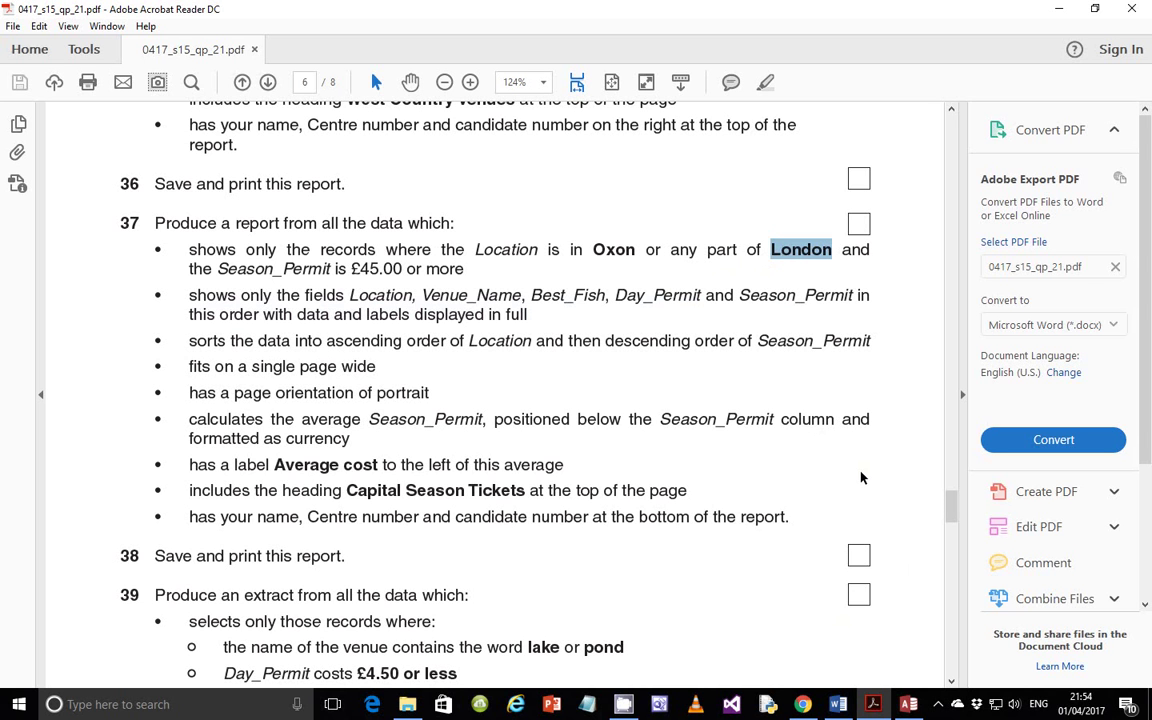
click(870, 704)
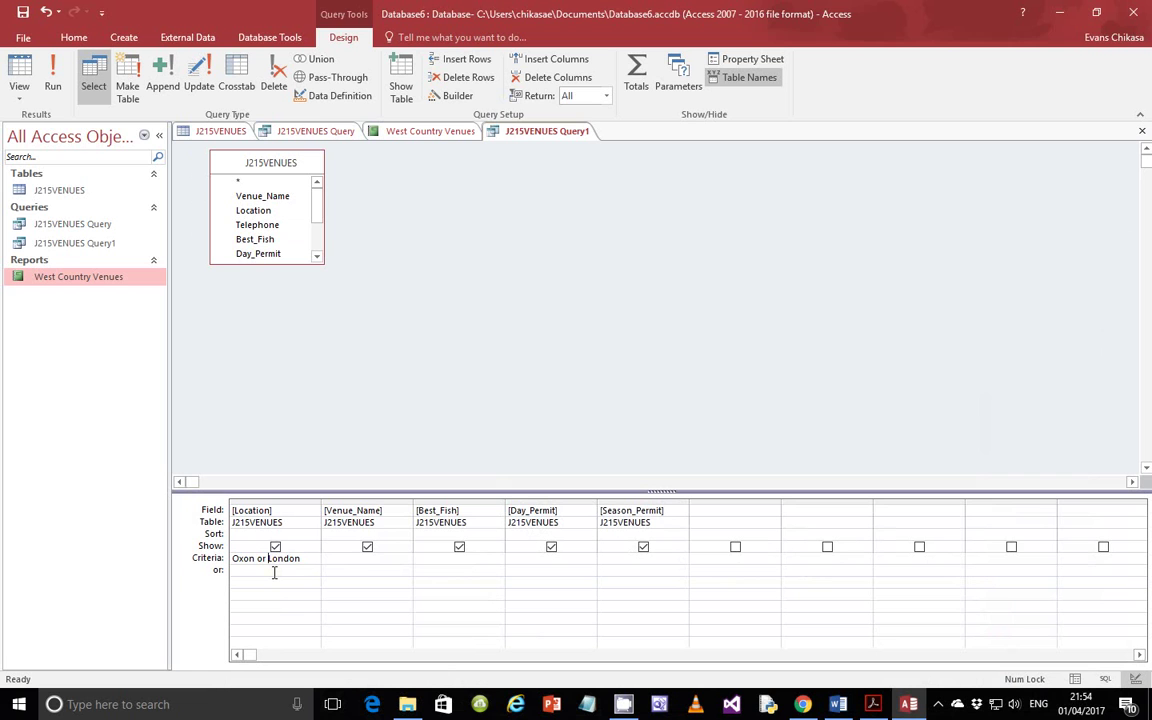
- Complete the Oxon/London Location criterion, run the query for 25 records, and return to Design View
text(")
click(317, 581)
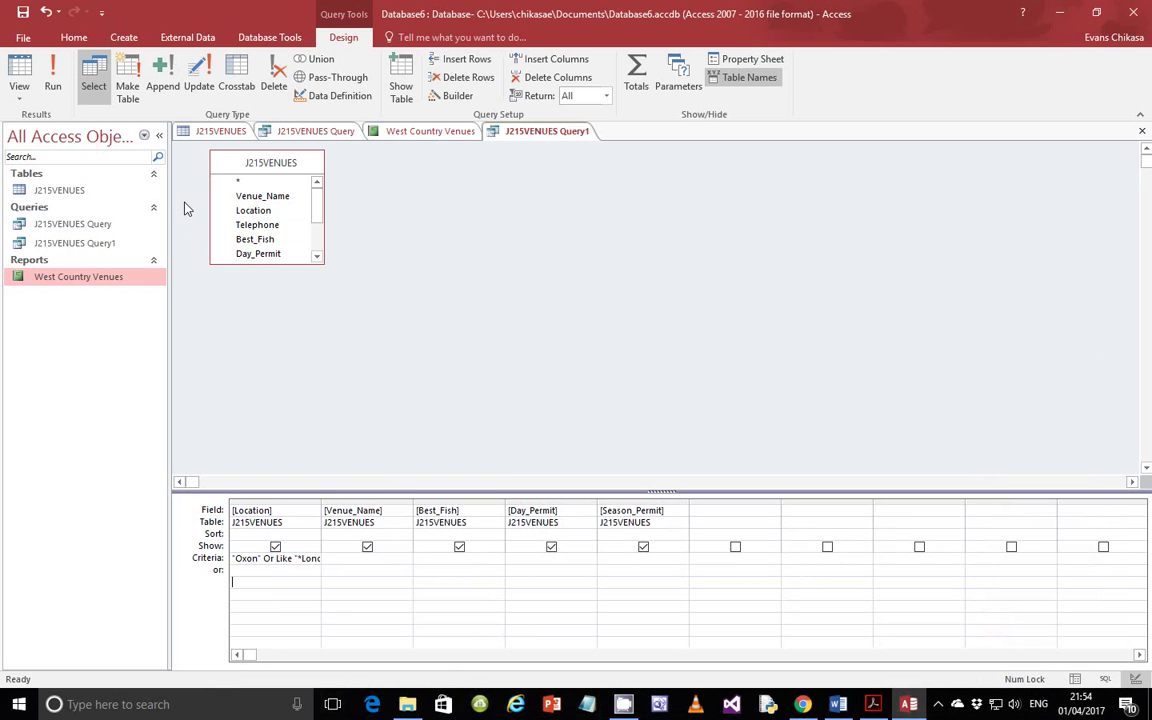
click(53, 80)
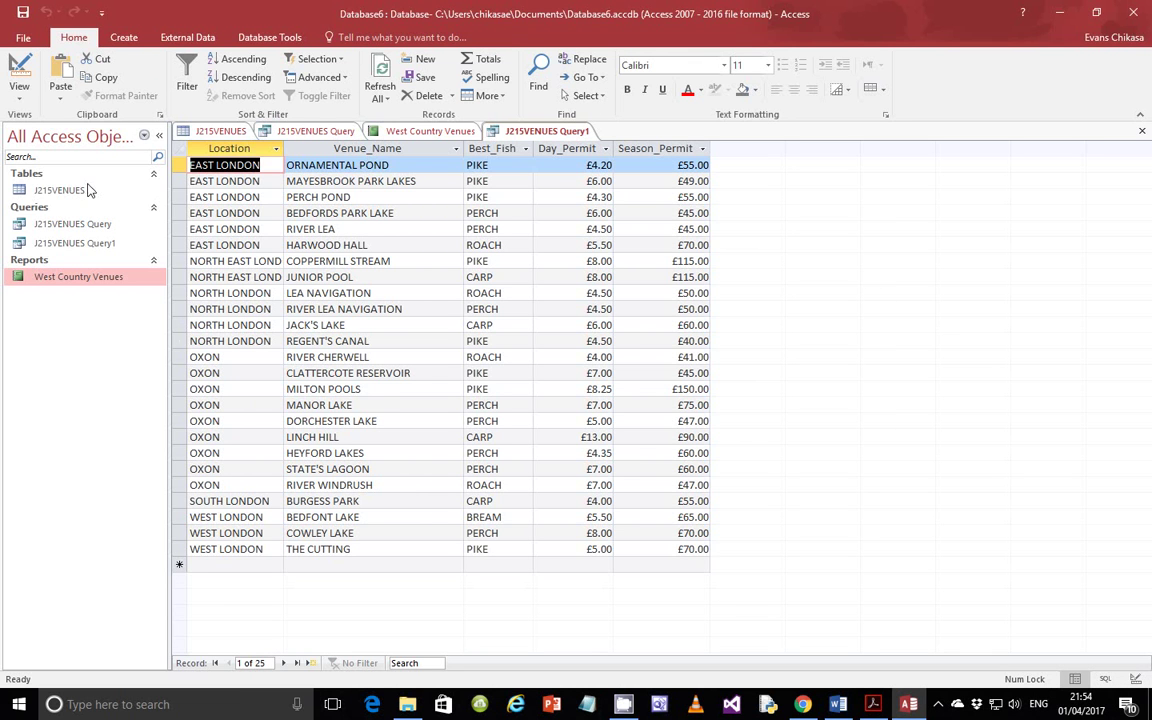
click(20, 103)
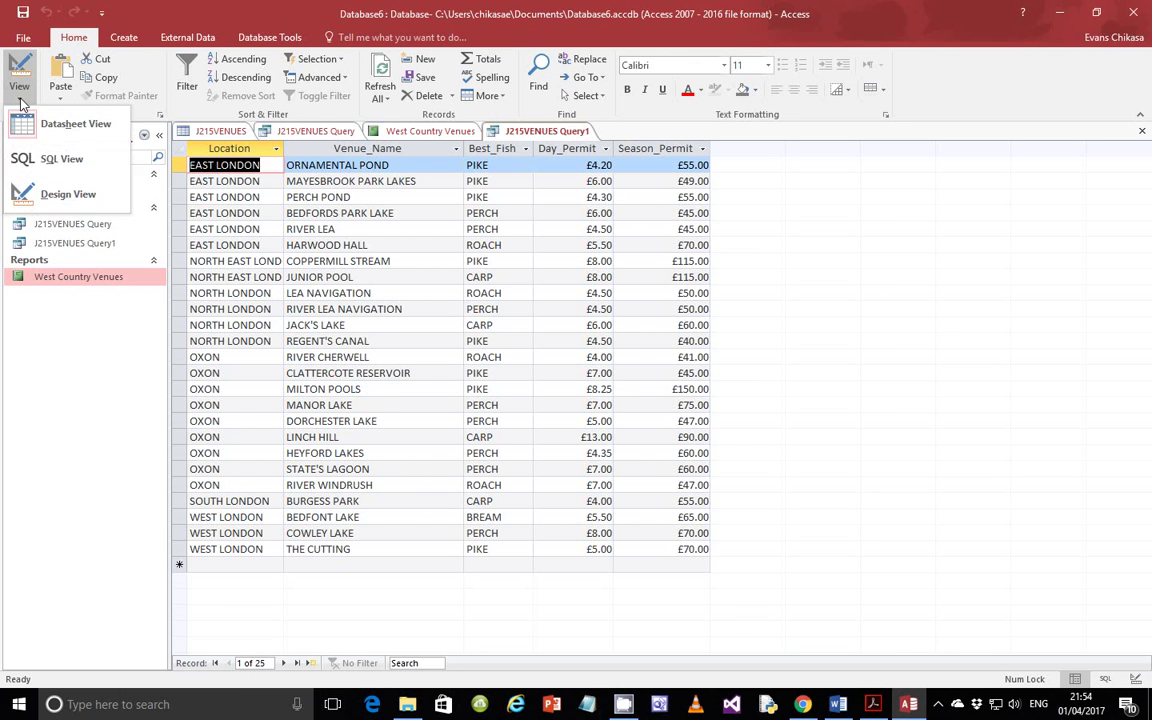
click(56, 189)
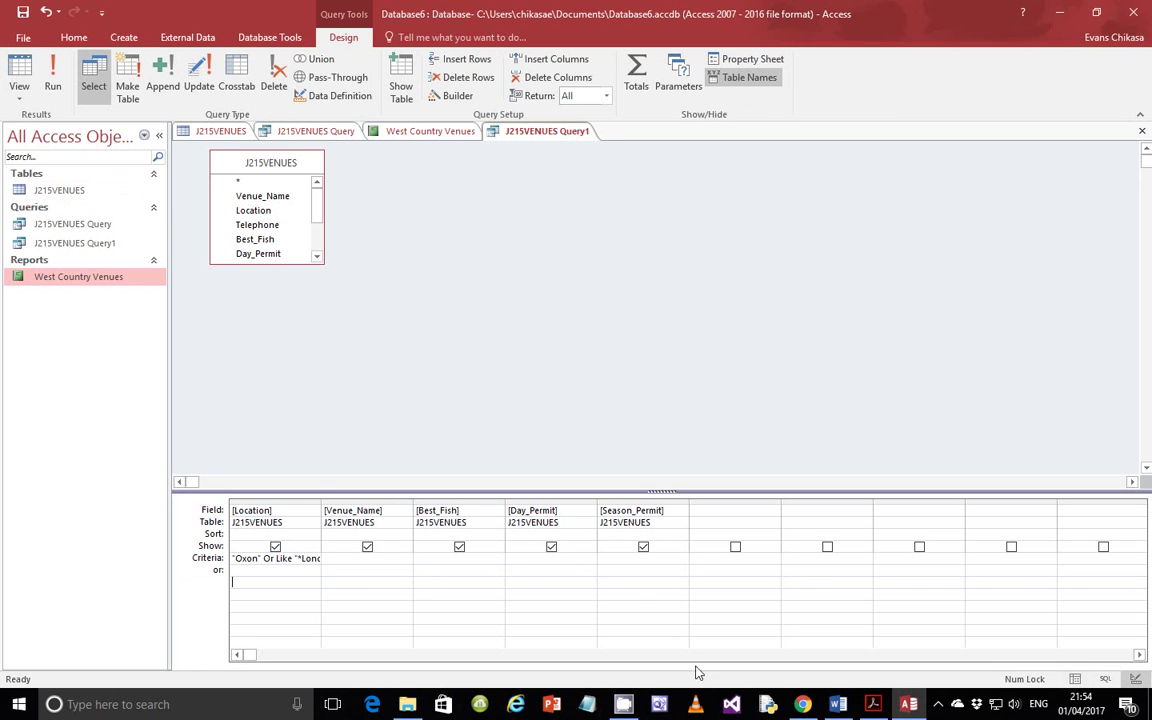
- Check the £45.00 Season_Permit requirement in the exam paper and return to the query design
click(871, 705)
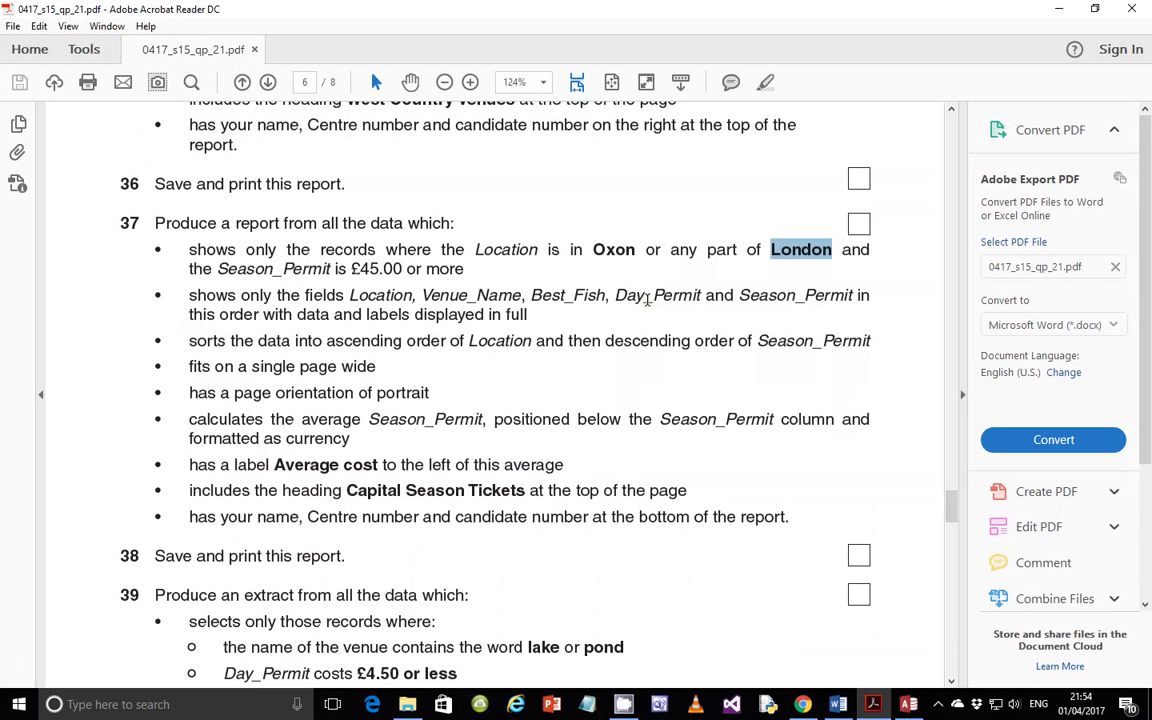
drag(217, 268, 386, 268)
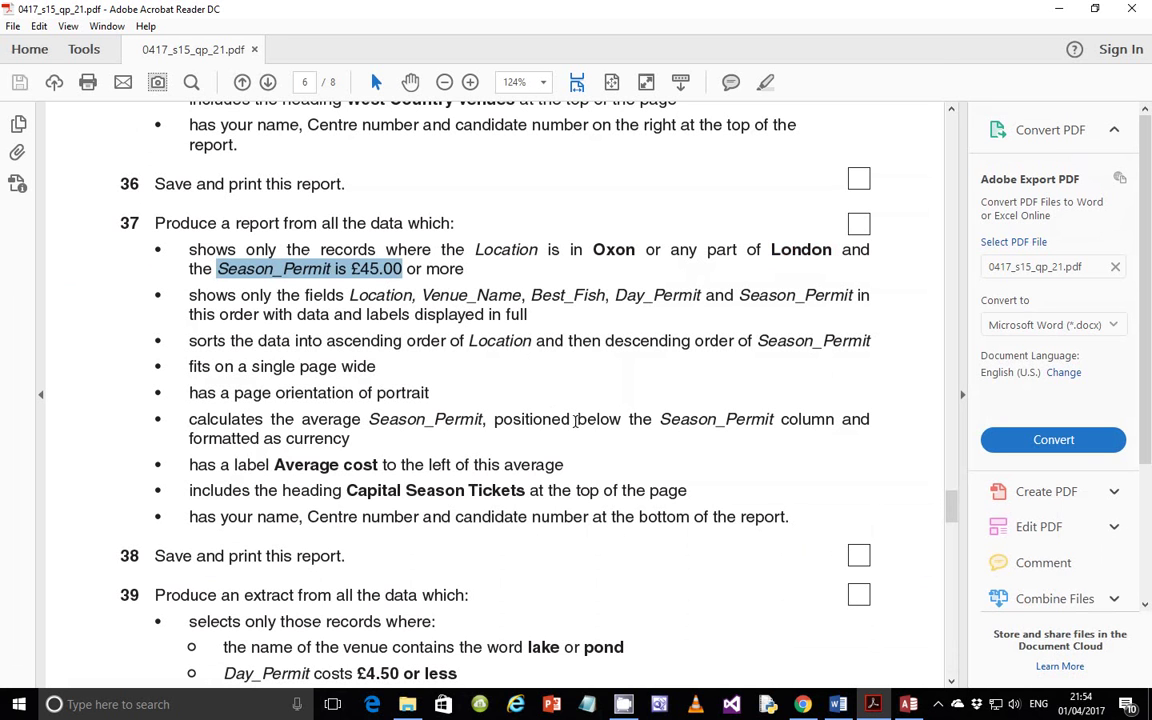
click(908, 704)
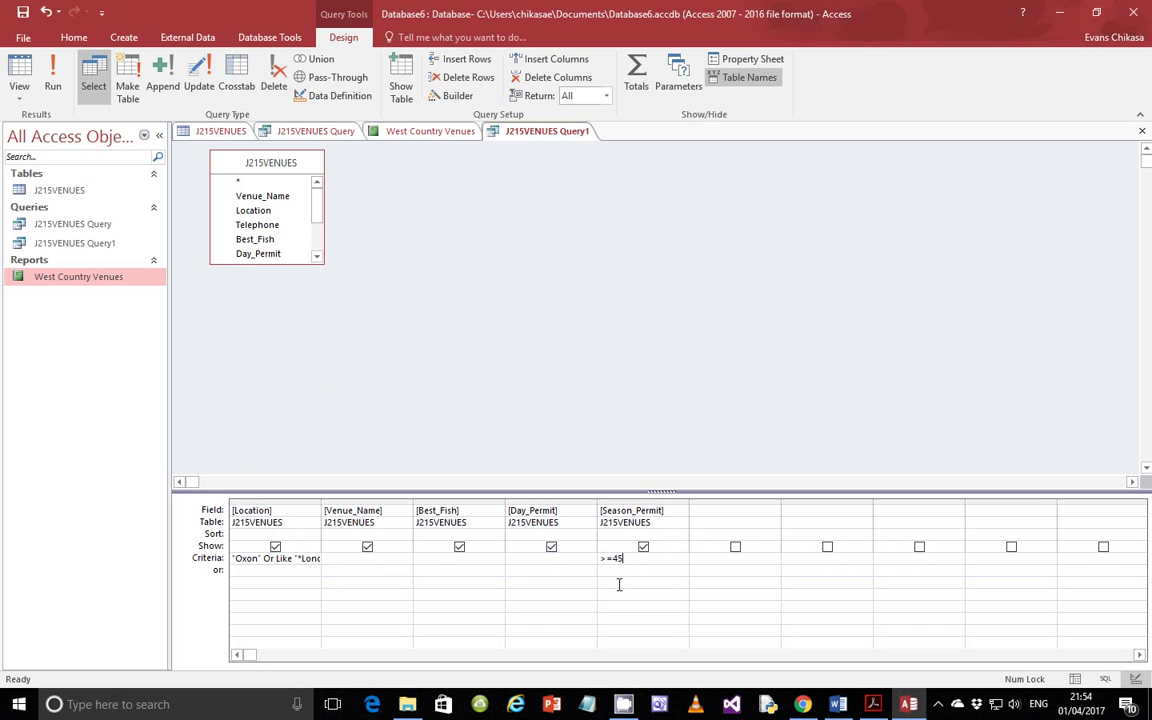
- Run the query to list the 23 Oxon and London venues with Season_Permit of at least 45
click(53, 78)
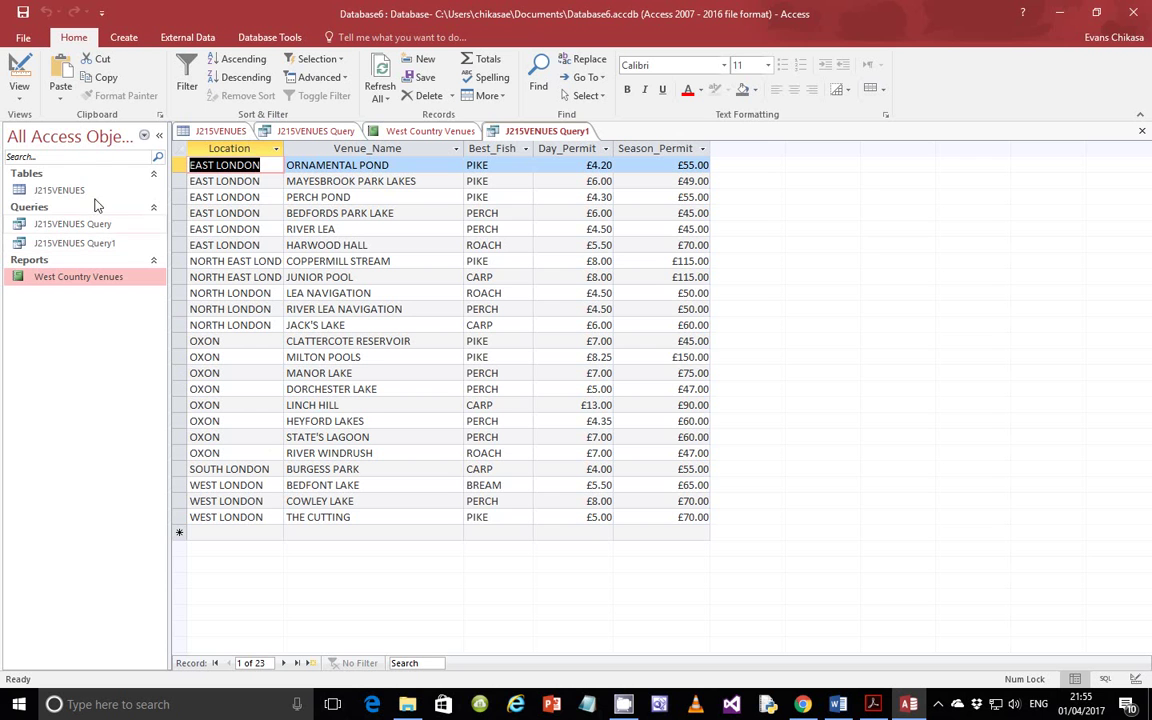
click(873, 704)
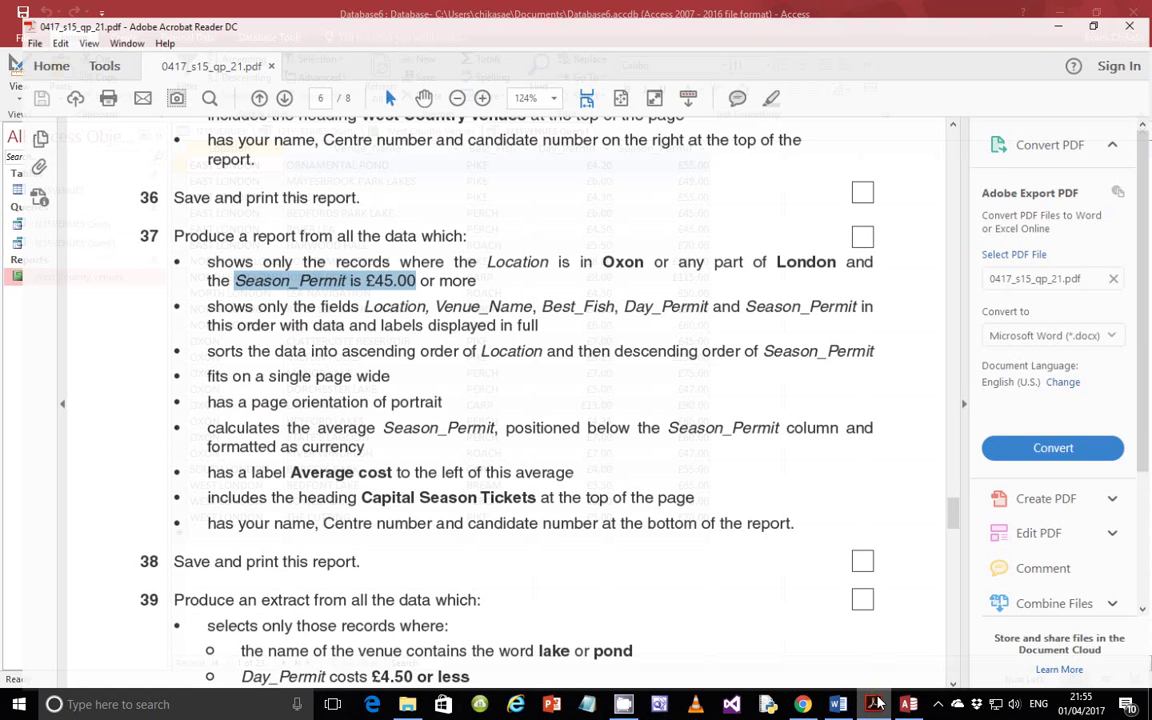
drag(190, 250, 528, 314)
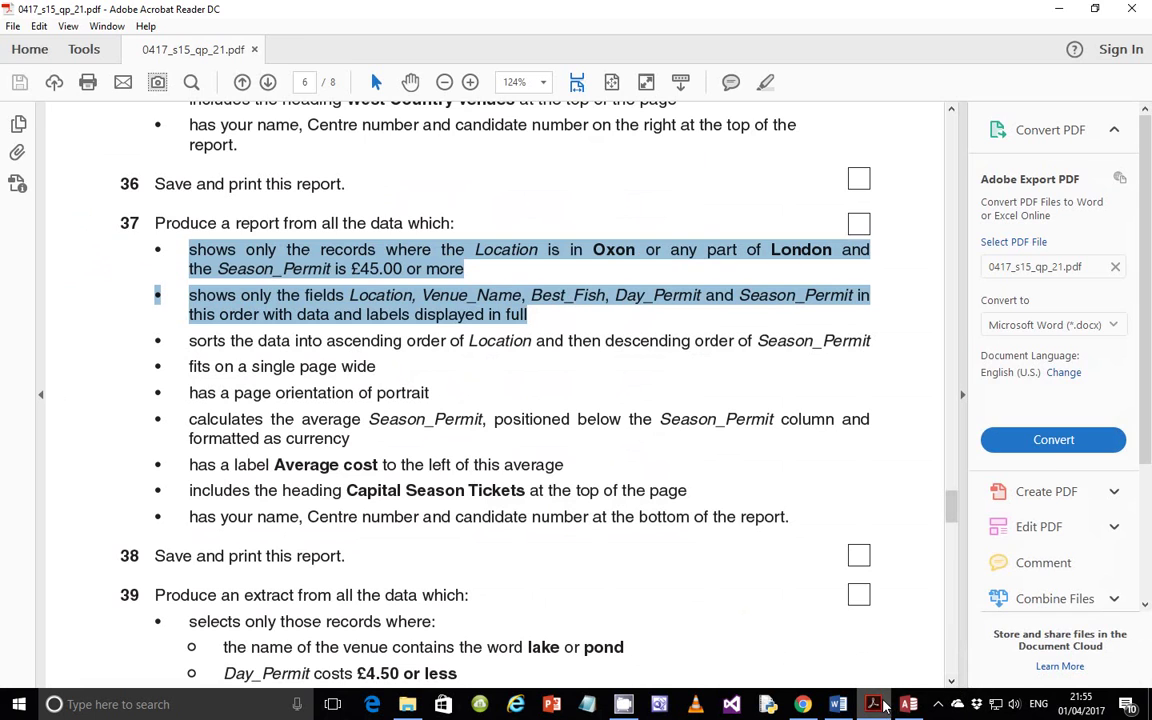
click(909, 704)
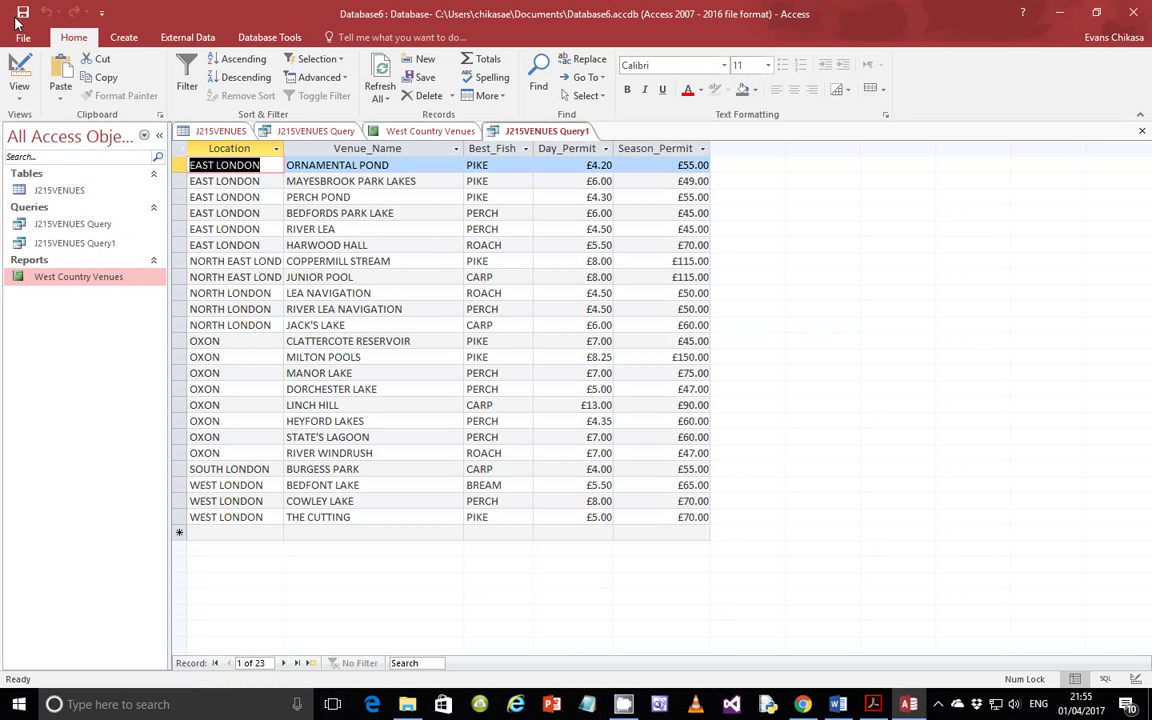
- Start the Report Wizard on J215VENUES Query1 with all five fields, skipping grouping
click(124, 37)
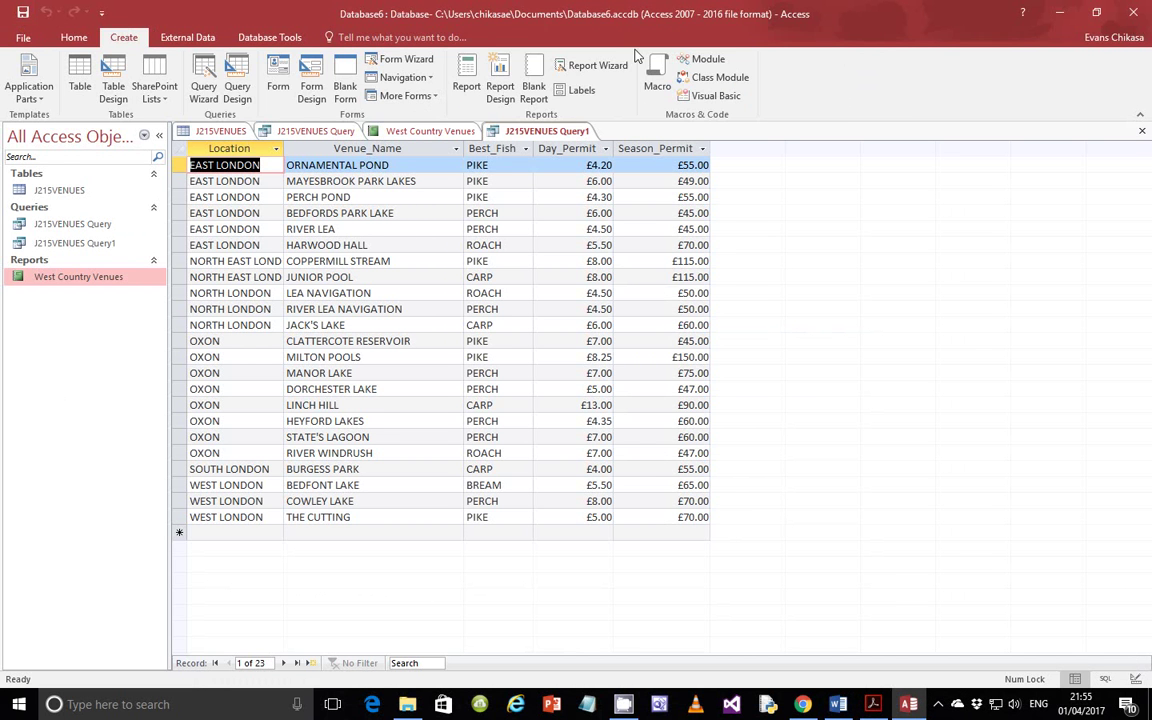
click(598, 65)
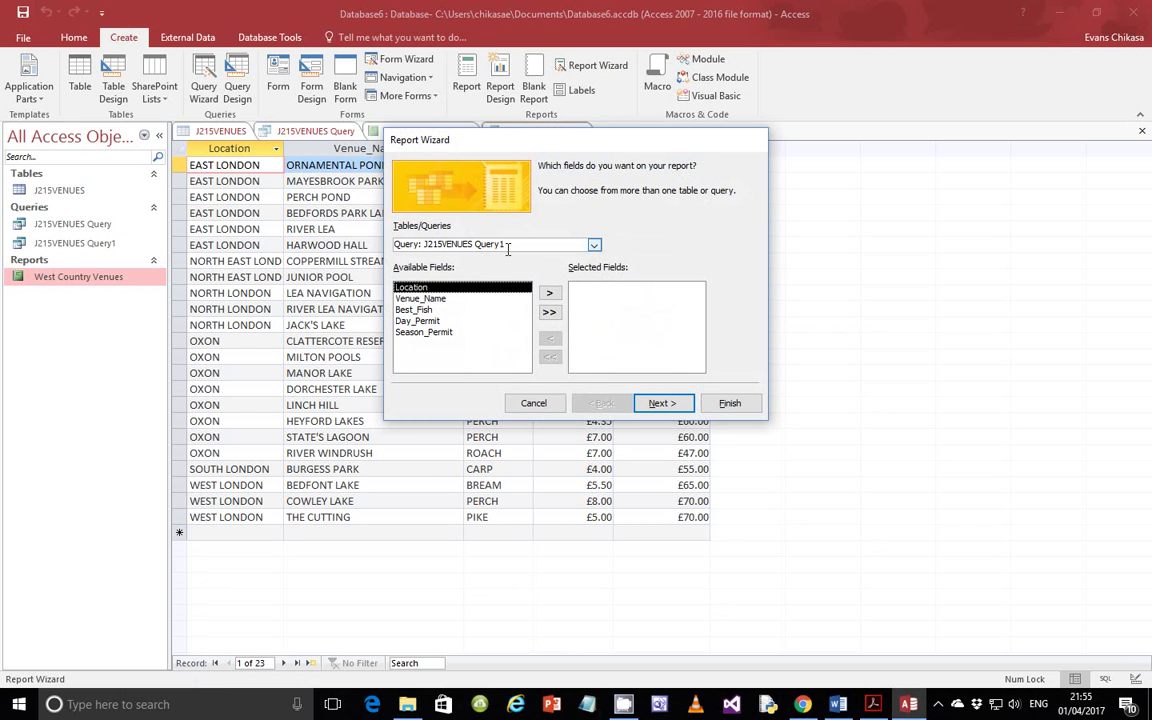
click(549, 314)
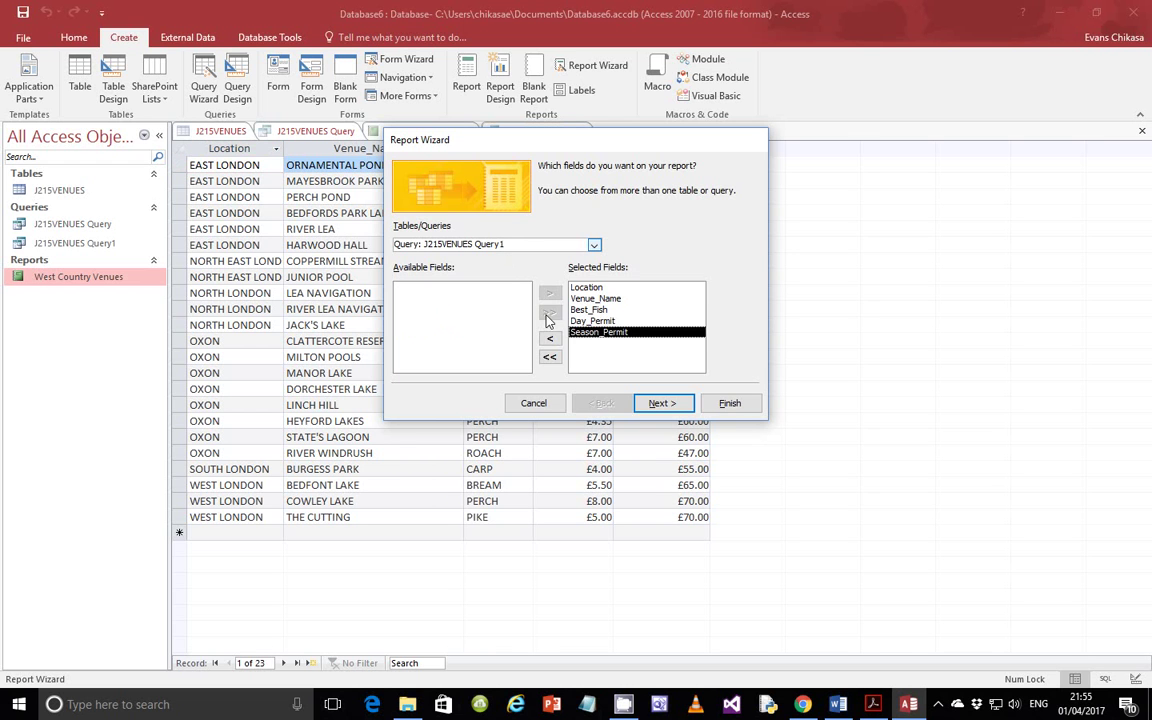
click(662, 403)
click(662, 403)
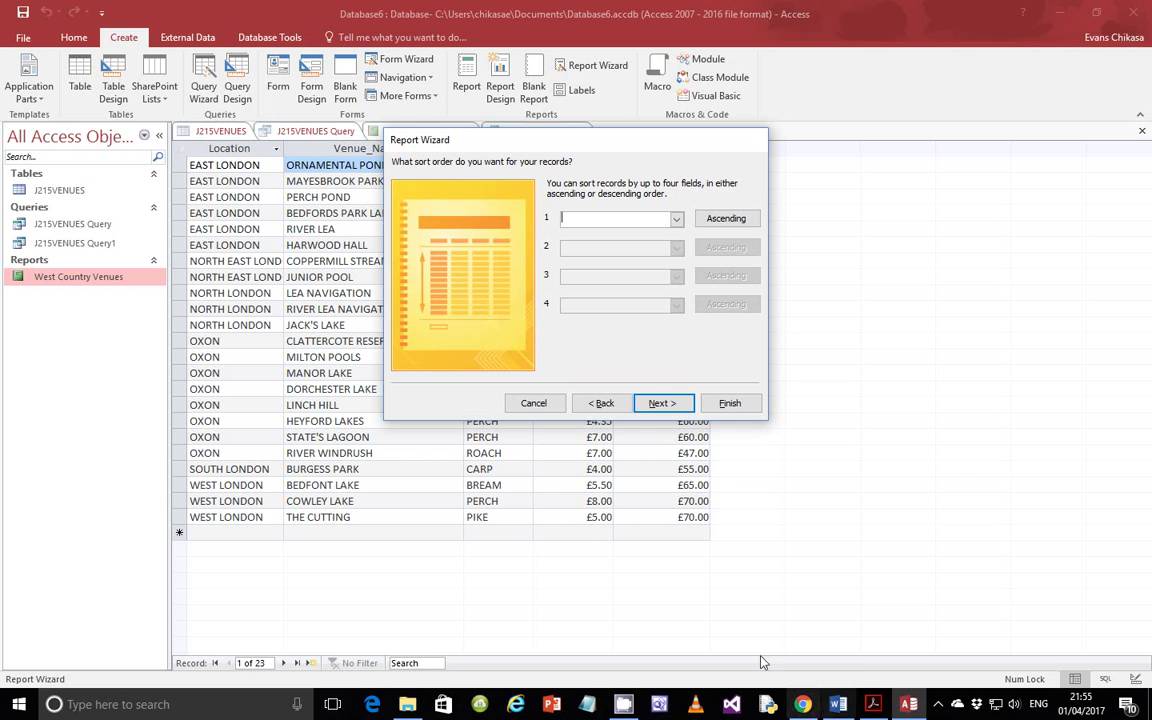
click(873, 706)
click(453, 380)
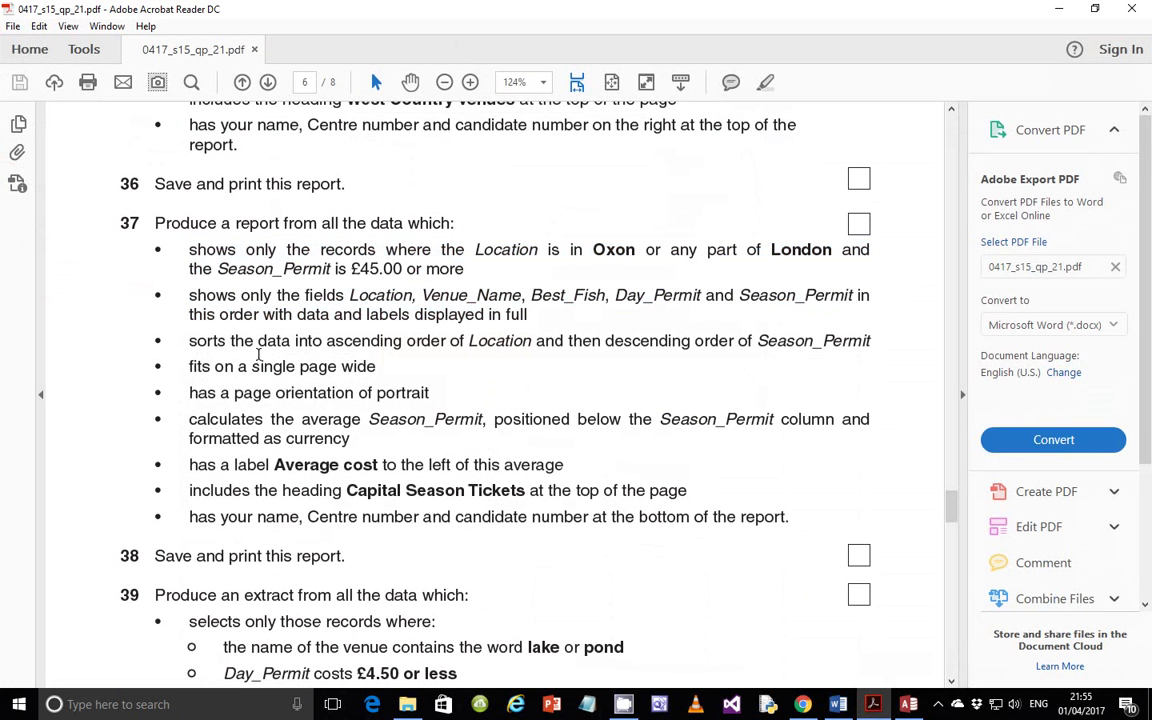
drag(190, 340, 849, 370)
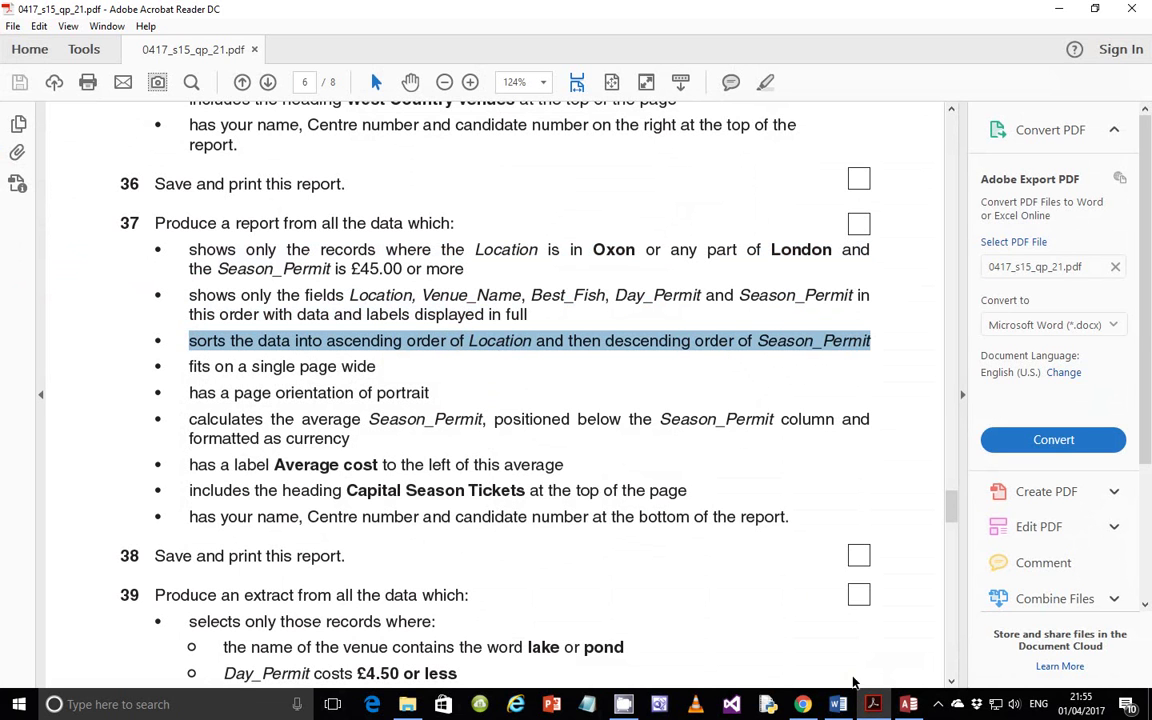
key(alt+Tab)
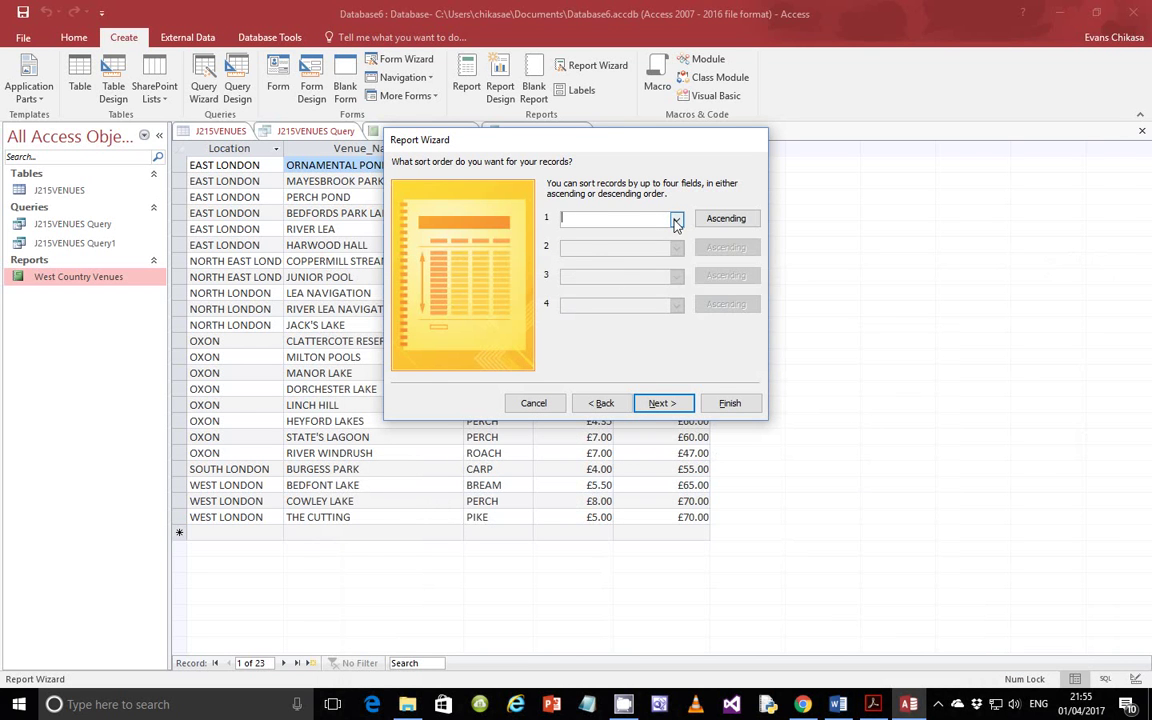
- Sort the report by Location ascending, then Season_Permit descending
click(676, 220)
click(640, 245)
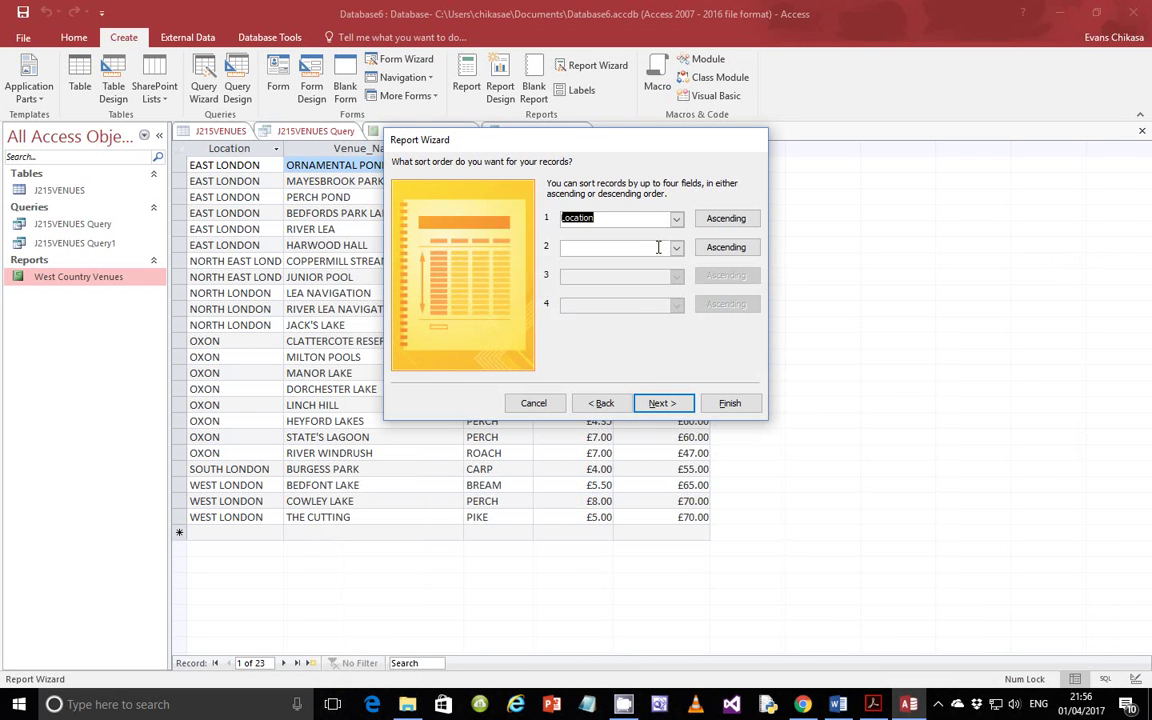
click(712, 248)
click(676, 247)
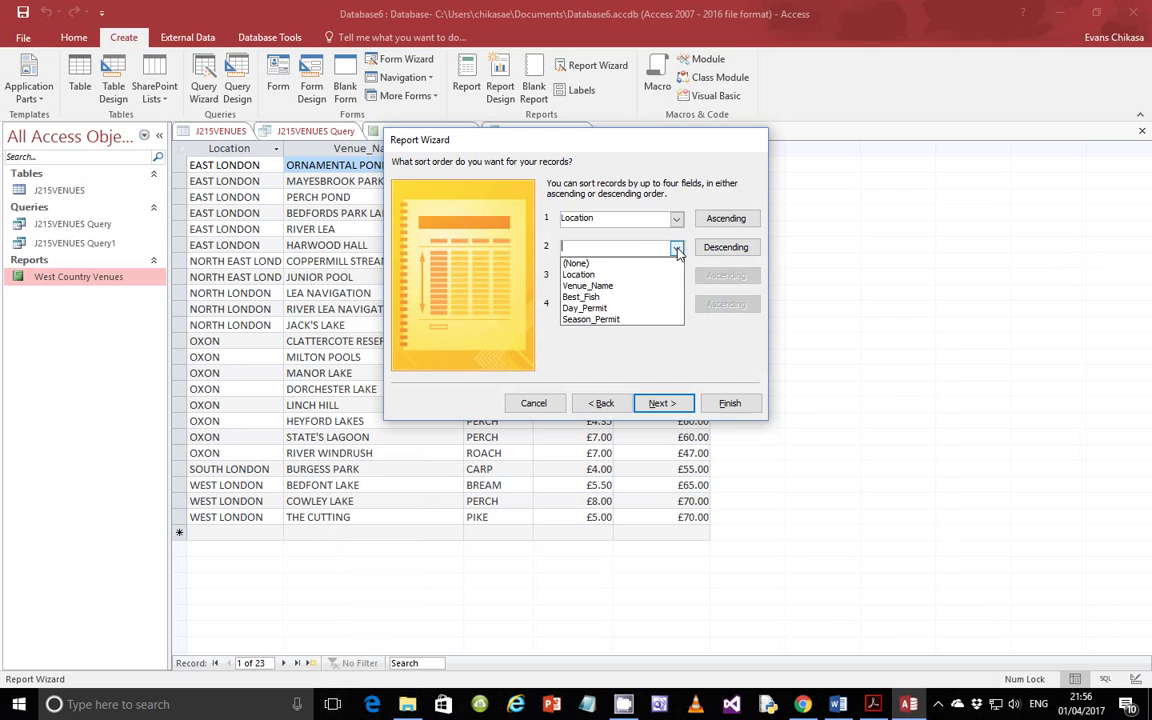
click(594, 319)
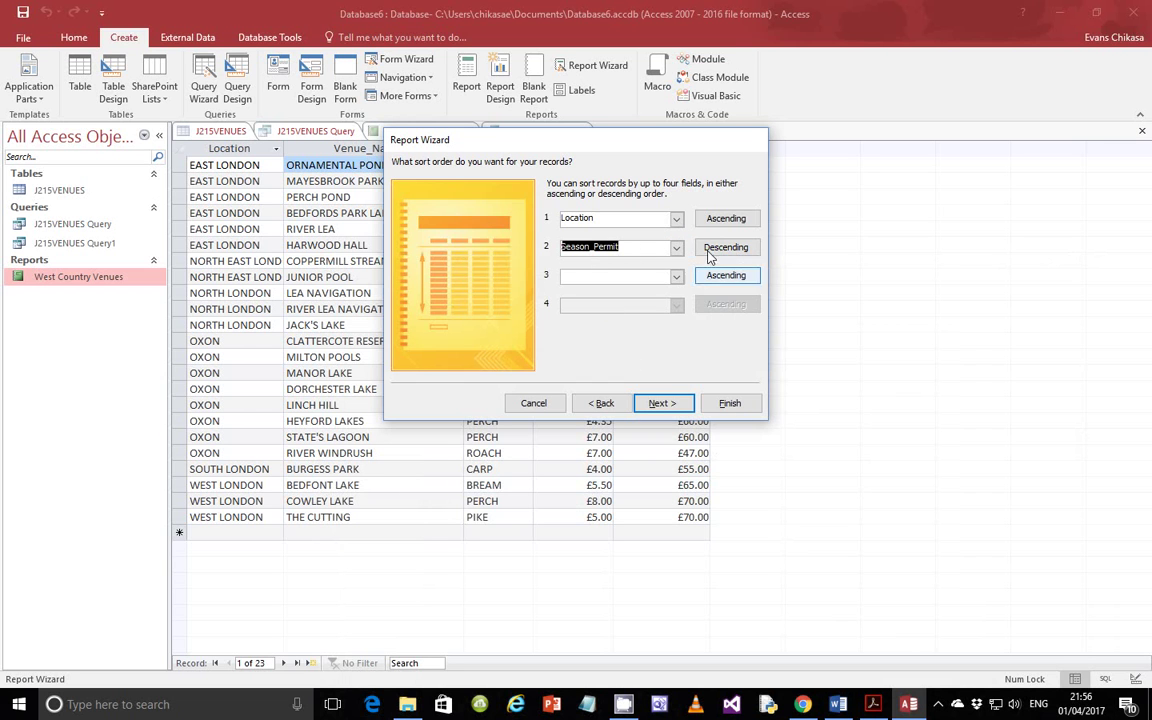
click(664, 403)
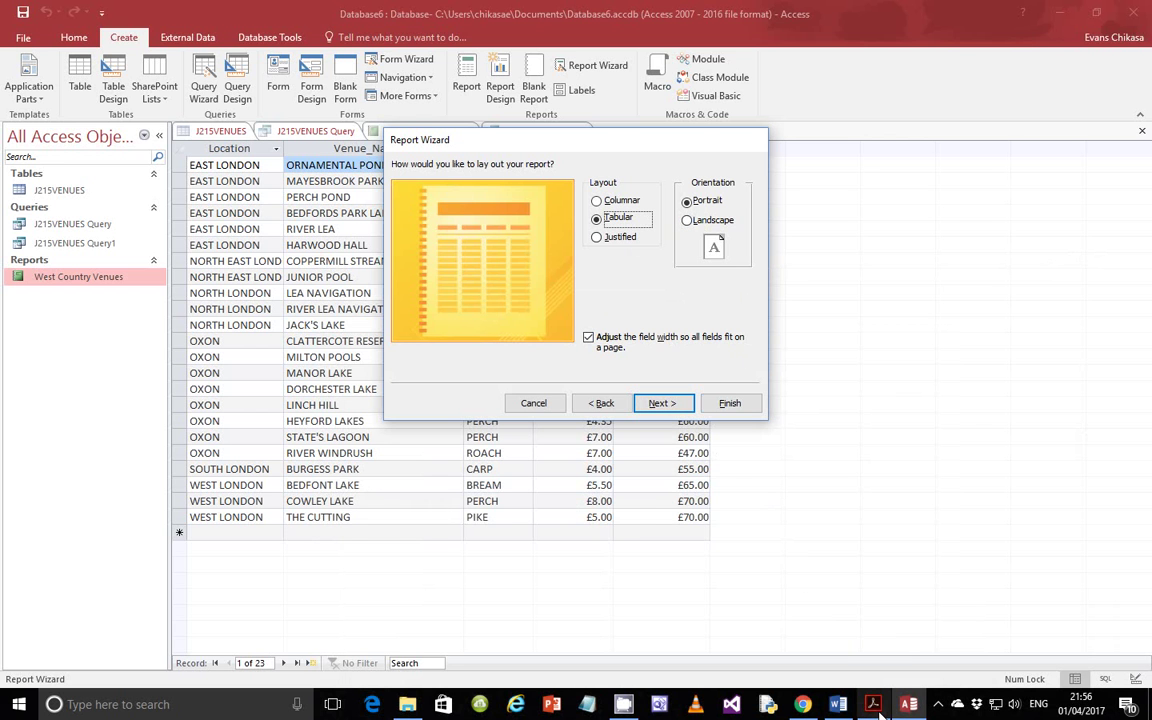
- Confirm the one-page portrait requirement, keep Tabular/Portrait, and choose to modify the report's design
key(alt+Tab)
drag(341, 367, 279, 364)
click(433, 393)
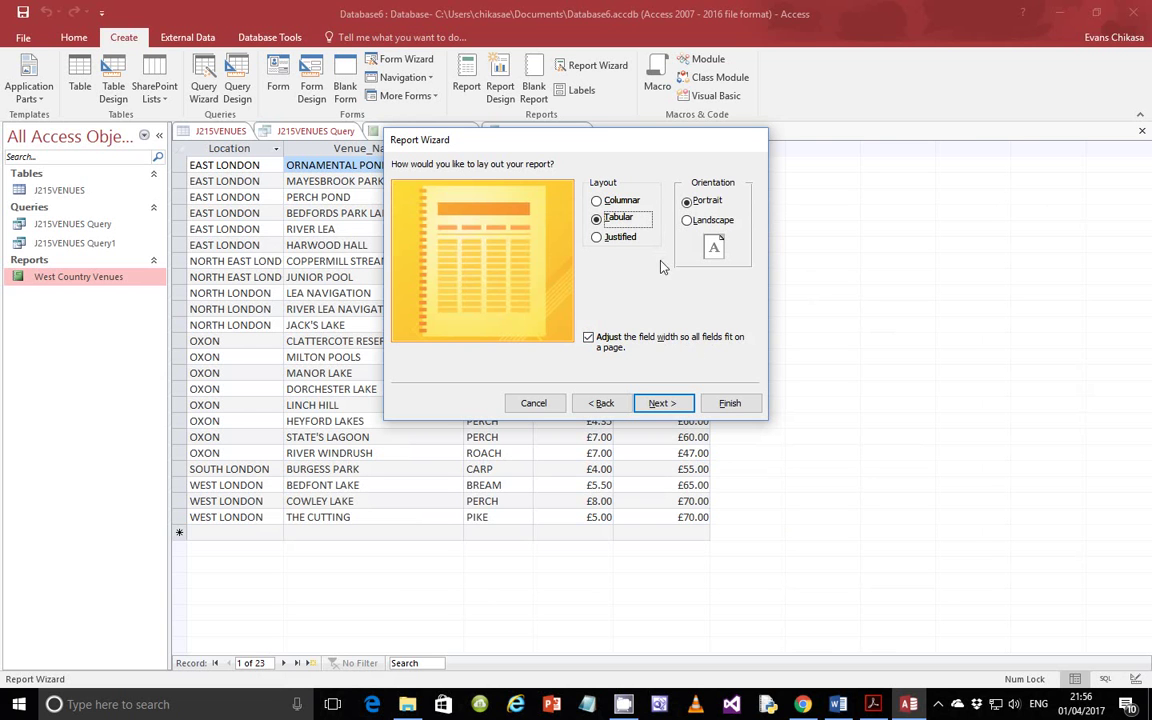
click(663, 403)
click(576, 318)
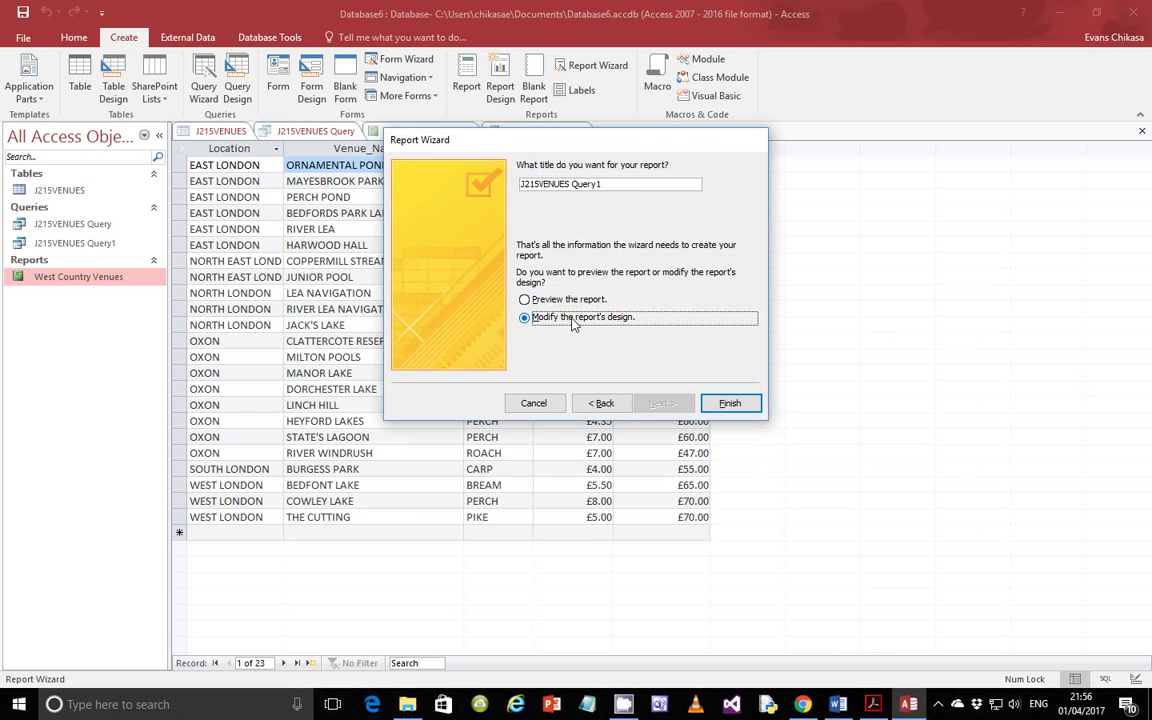
- Select the heading 'Capital Season Tickets' in the exam paper for the report title
click(874, 706)
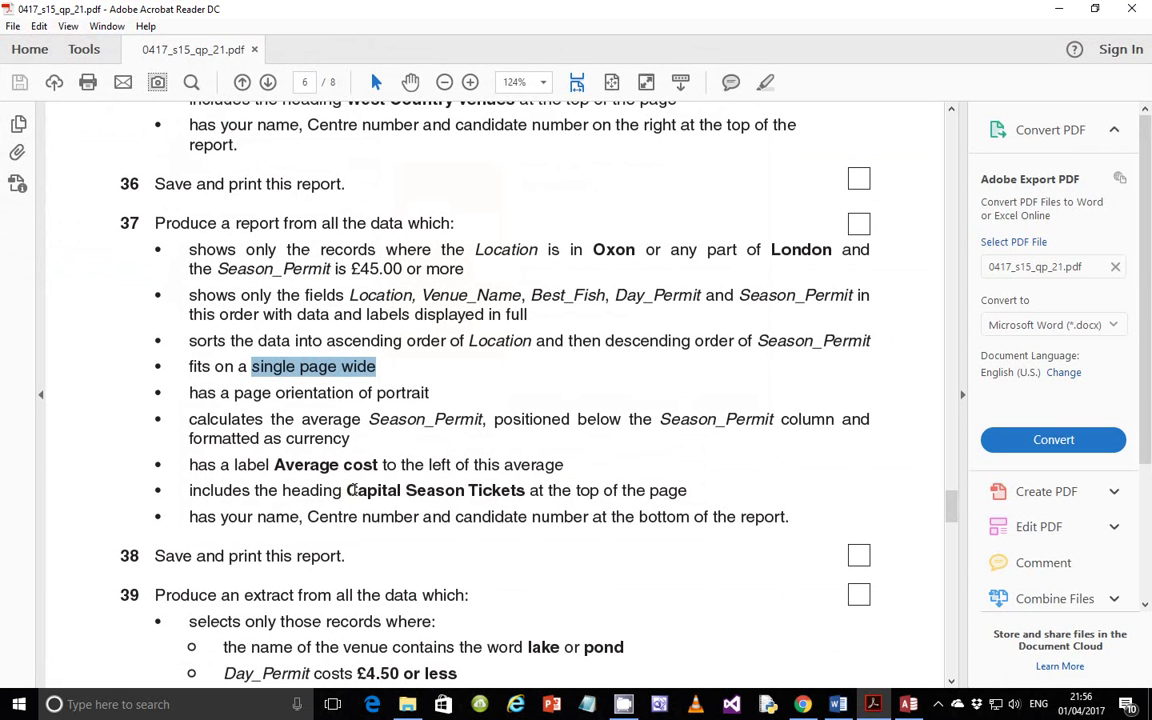
drag(349, 491, 484, 490)
key(ctrl+c)
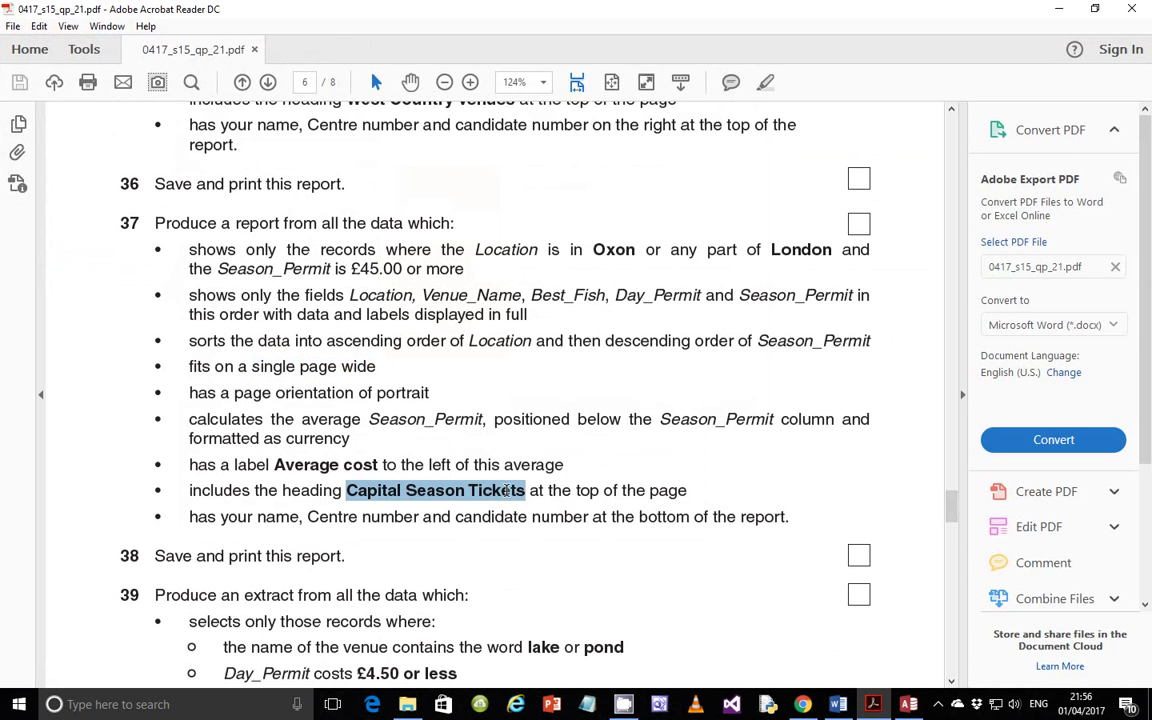
click(873, 704)
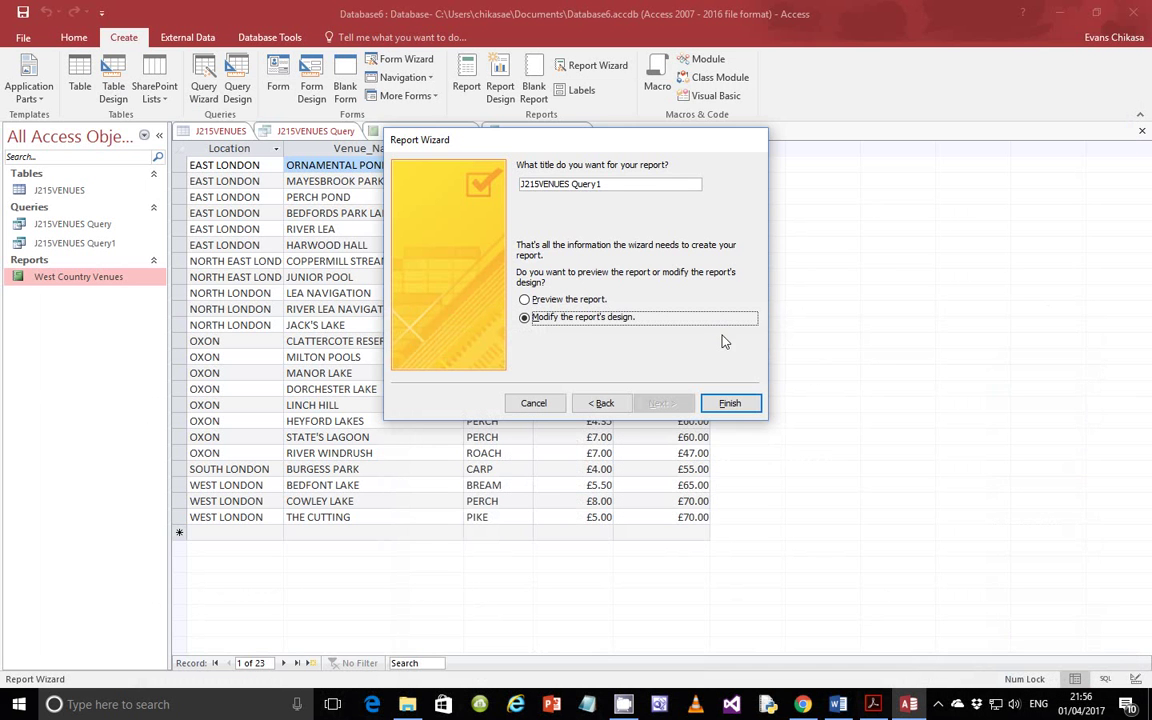
- Replace the default report title with 'Capital Season Tickets' and finish the report wizard
drag(689, 185, 489, 188)
key(ctrl+v)
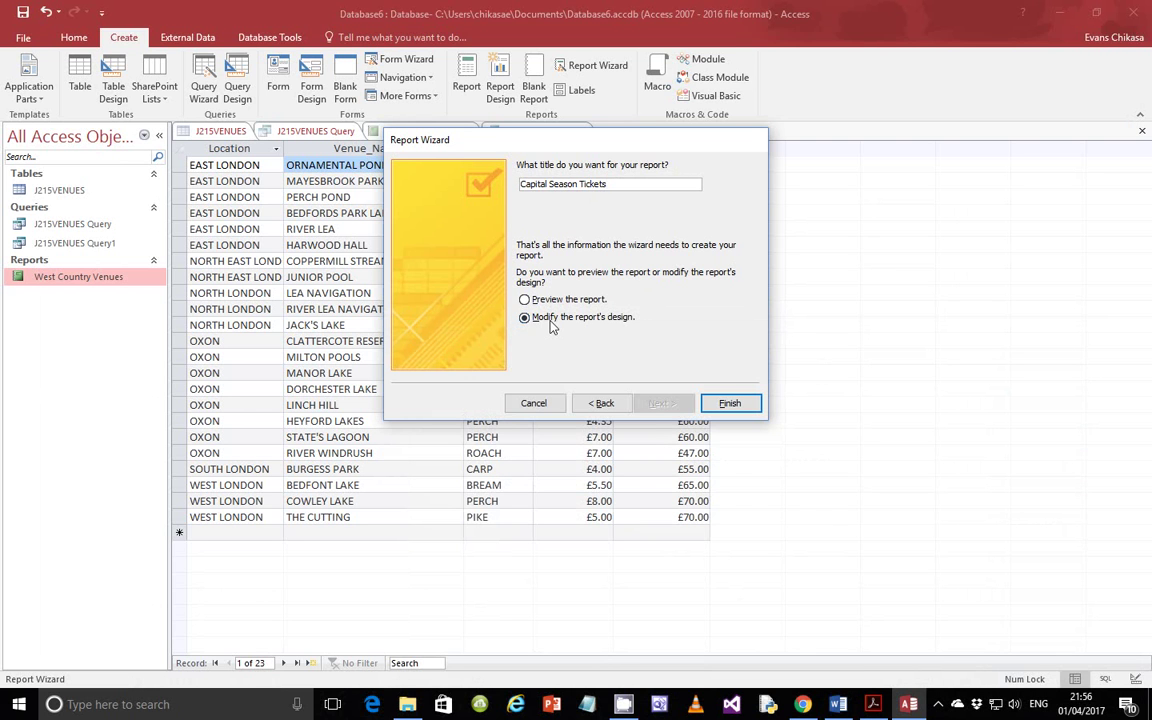
click(729, 402)
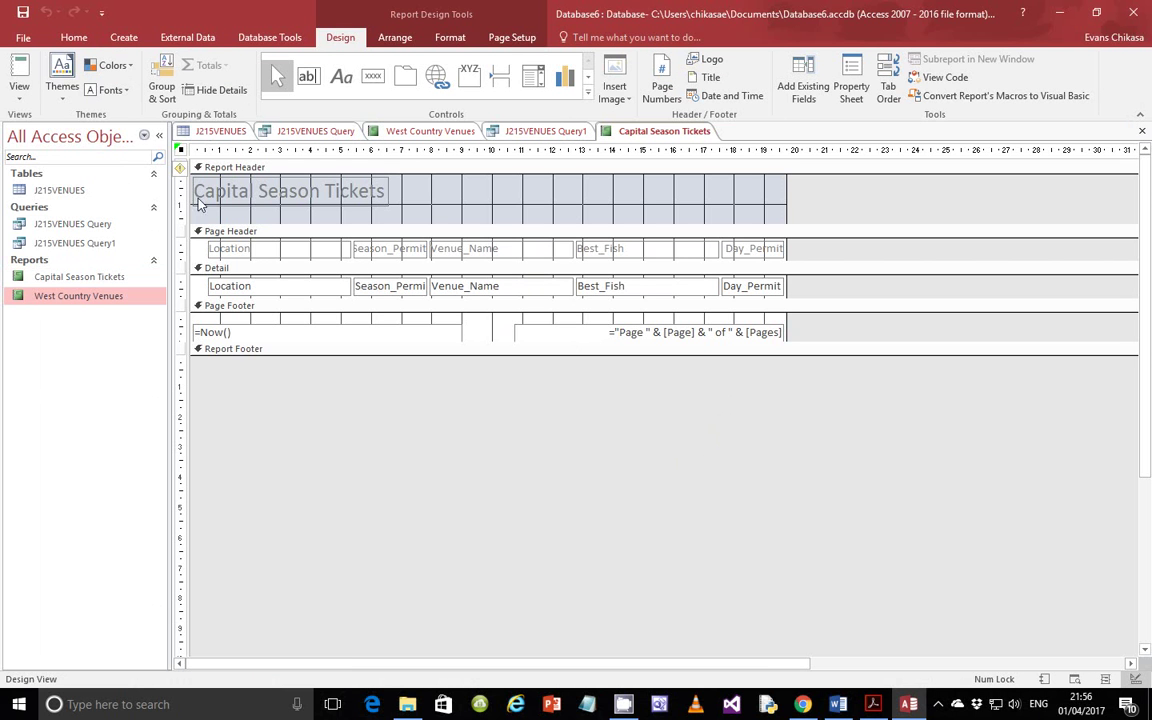
click(19, 92)
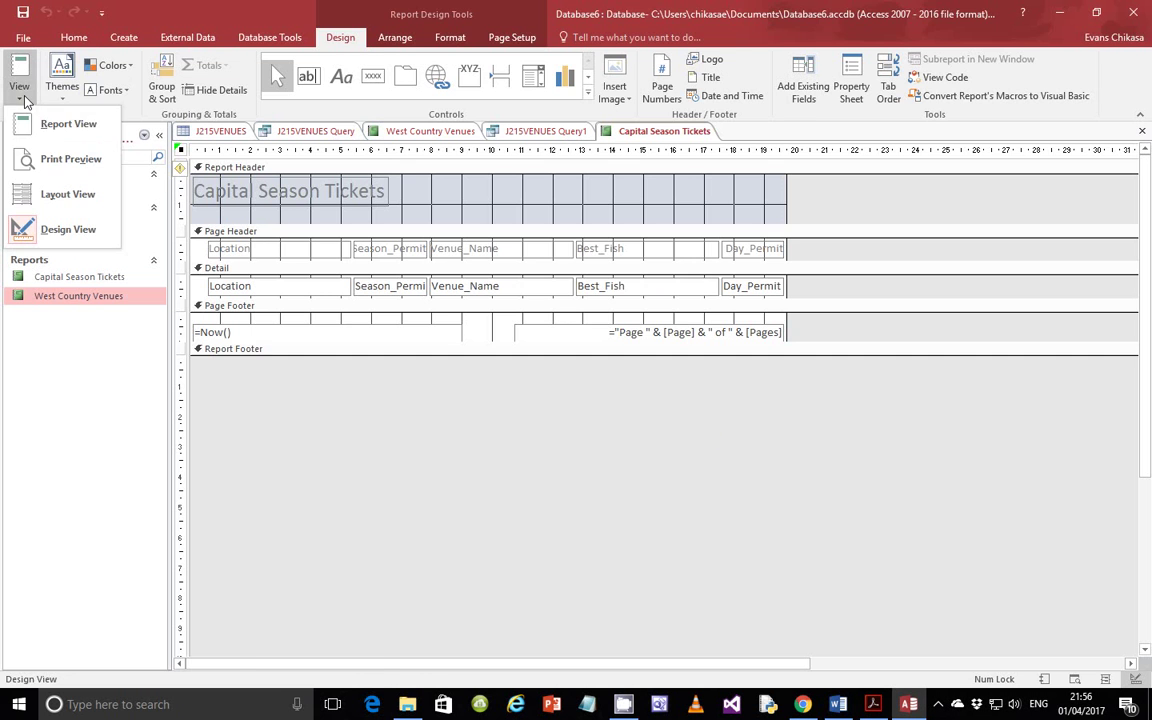
click(56, 158)
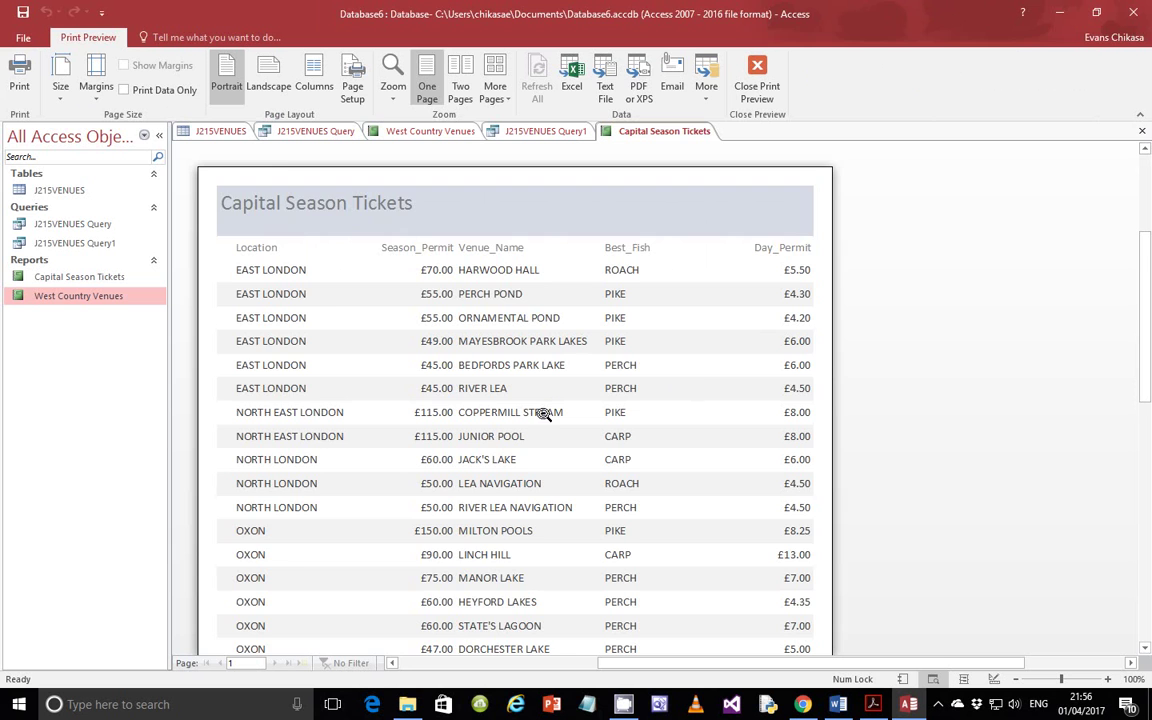
scroll(545, 411, down, 3)
scroll(543, 413, up, 3)
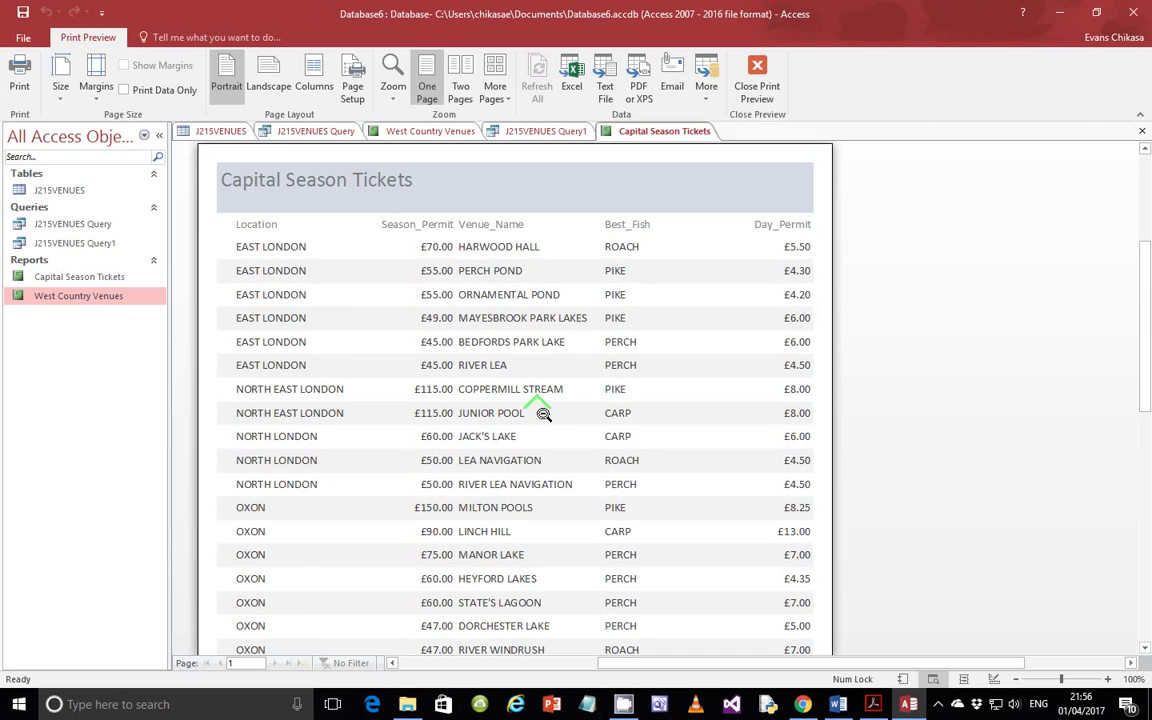
scroll(543, 413, down, 3)
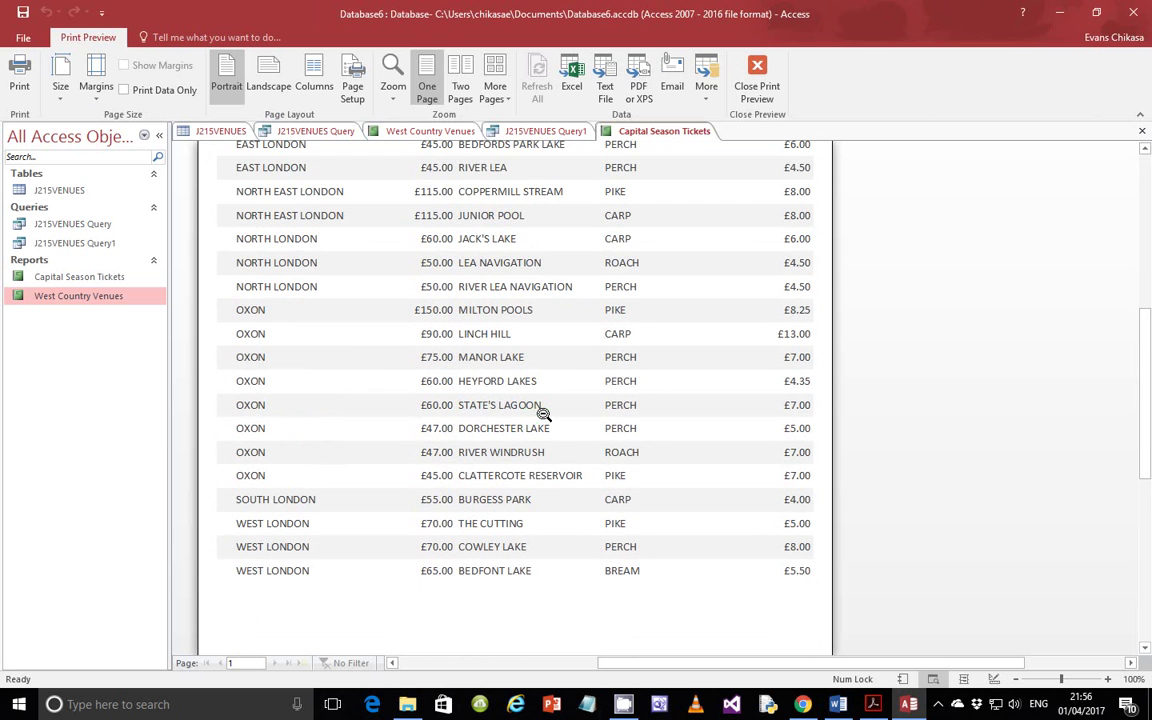
scroll(607, 458, up, 2)
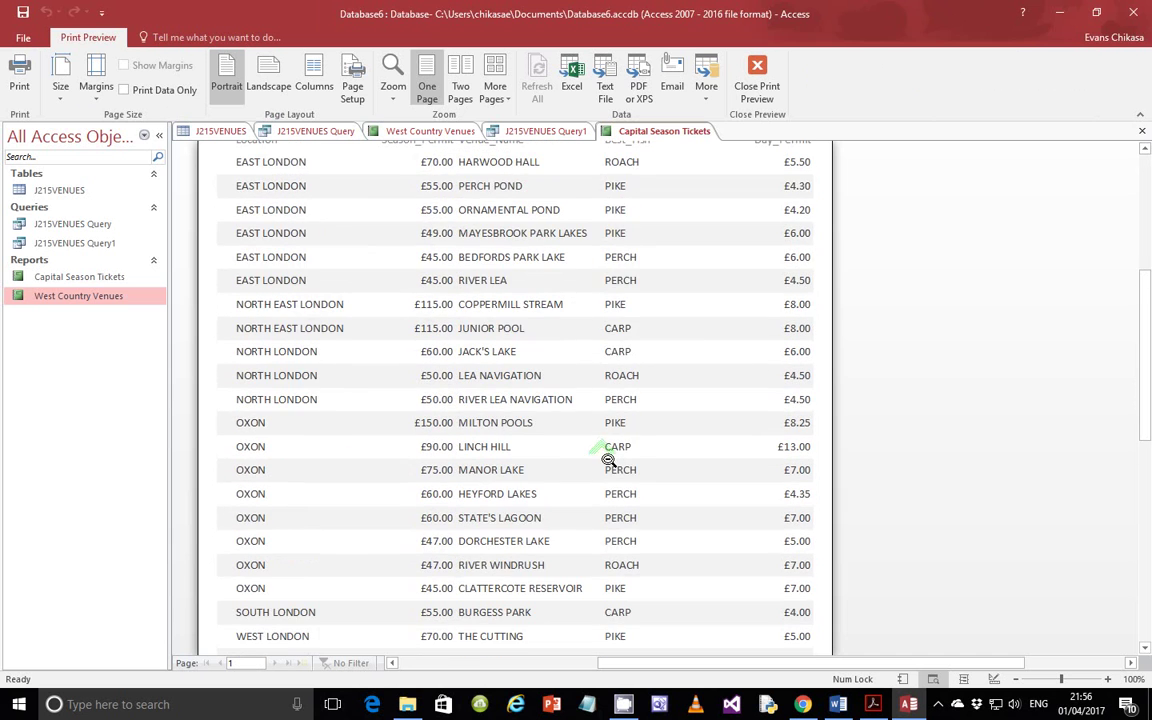
scroll(608, 460, up, 2)
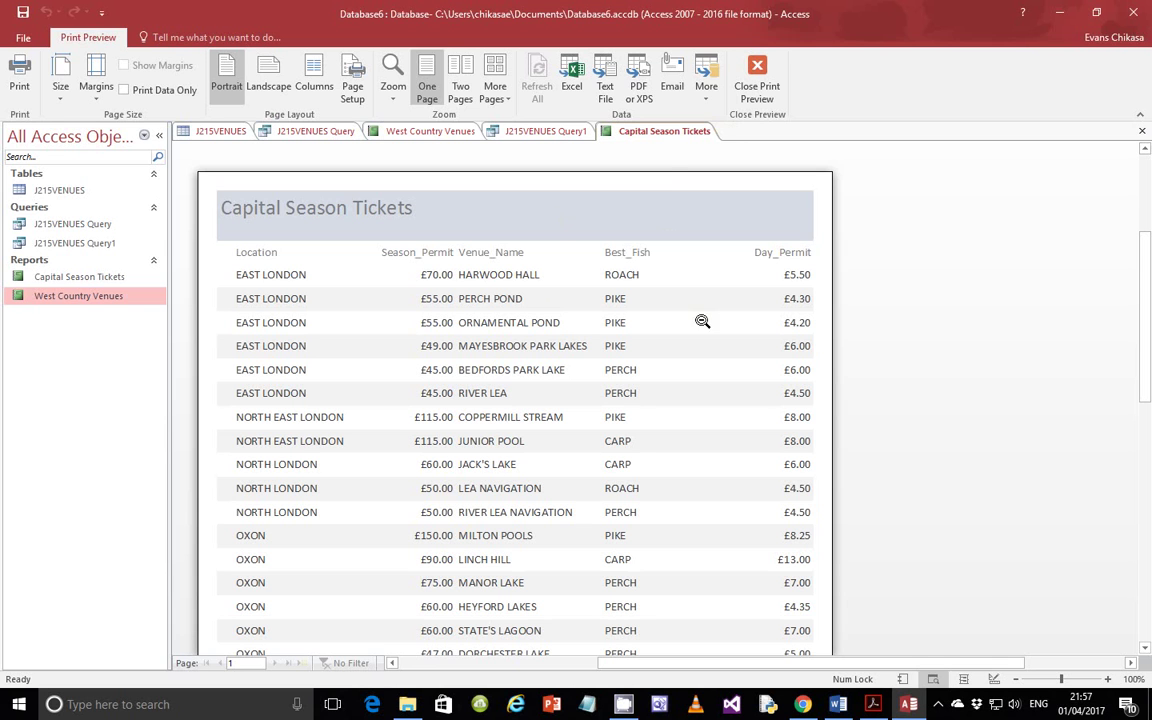
- Close the print preview and switch the report to Layout View
click(754, 88)
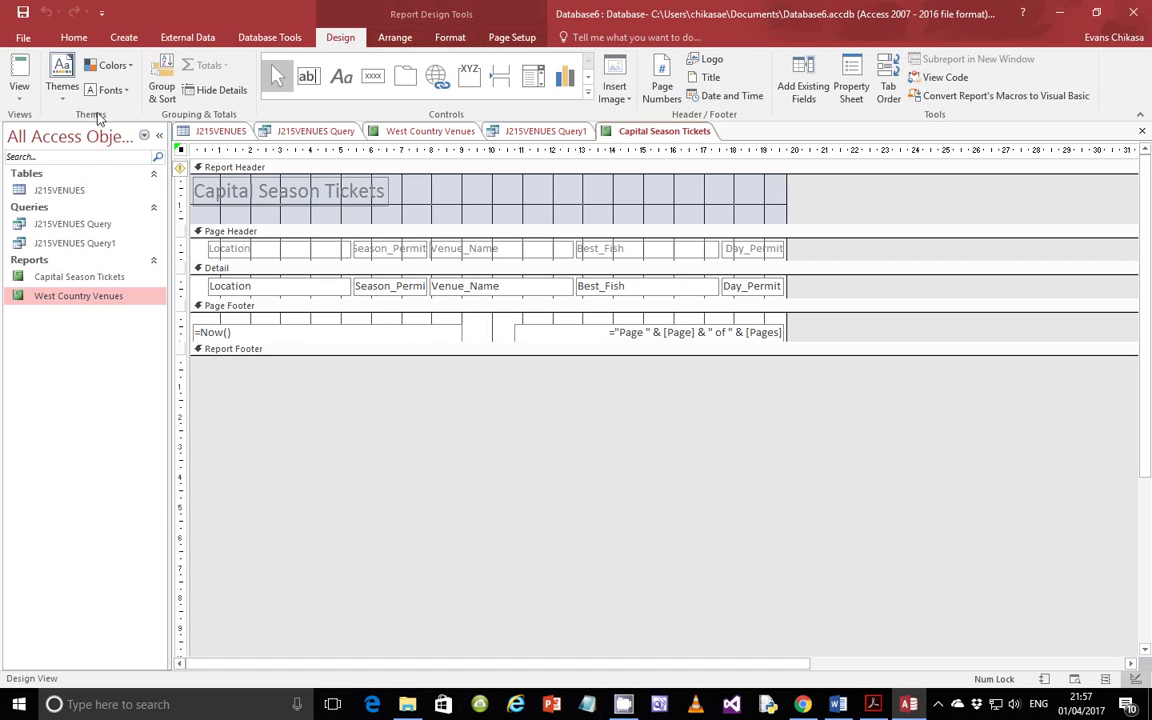
click(19, 90)
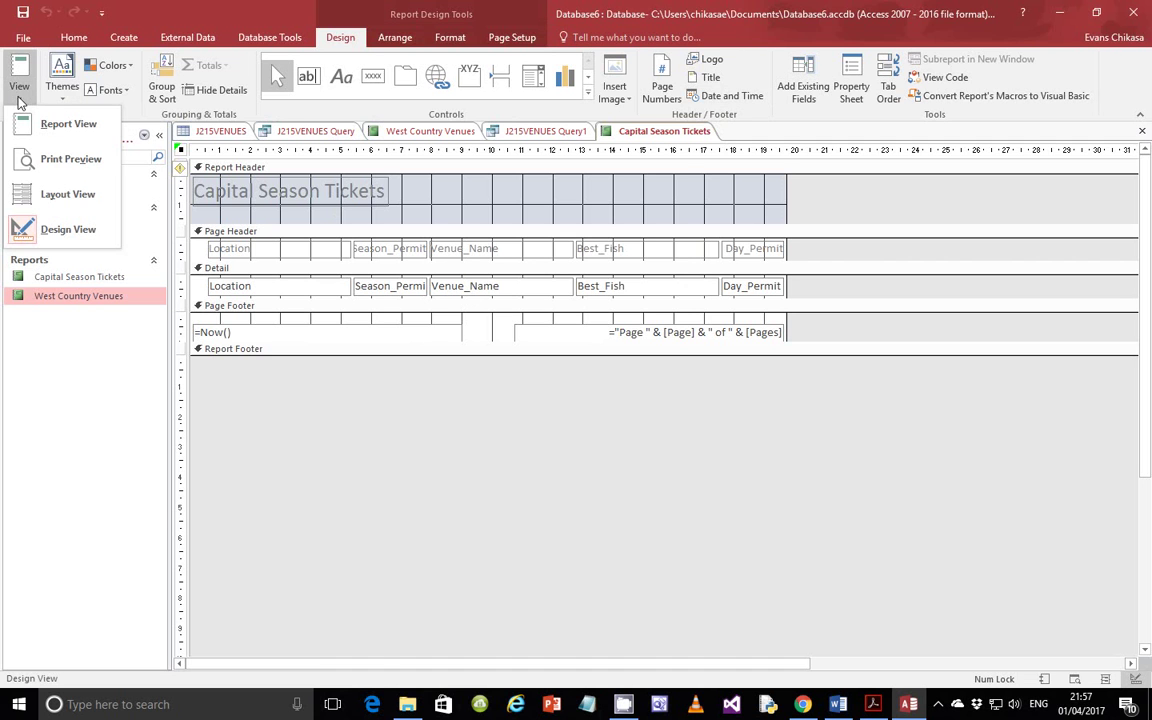
click(54, 195)
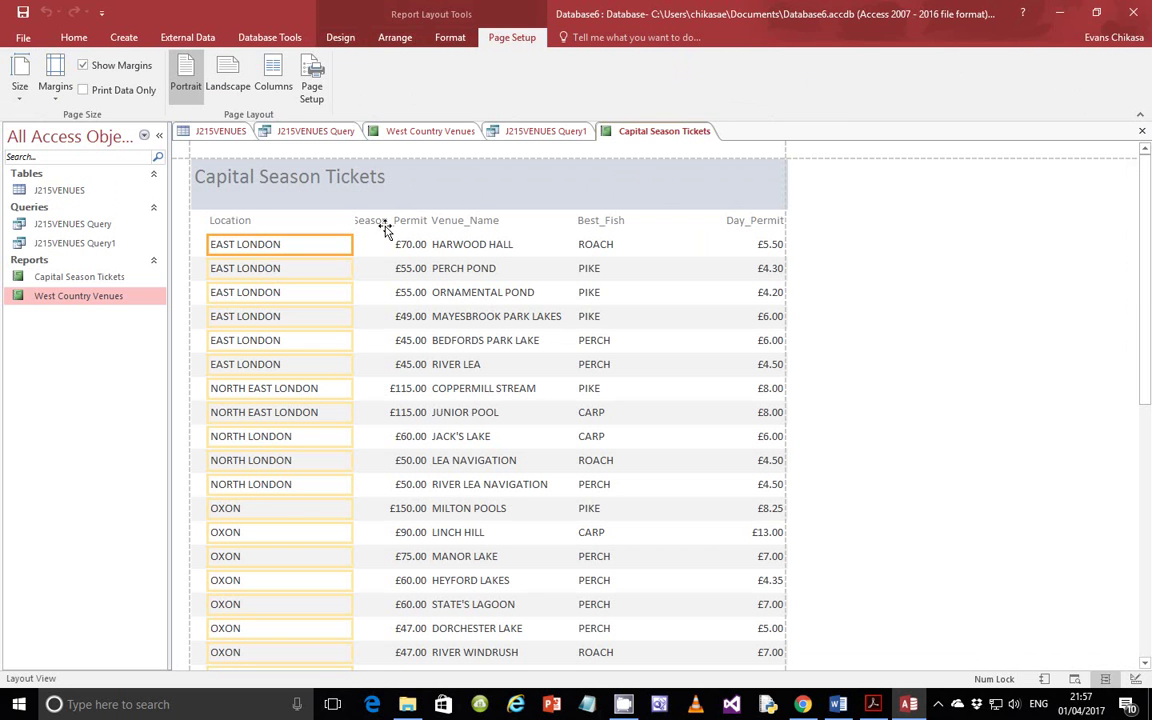
- Select the Season_Permit and Best_Fish column headings and check the available paper sizes
click(385, 222)
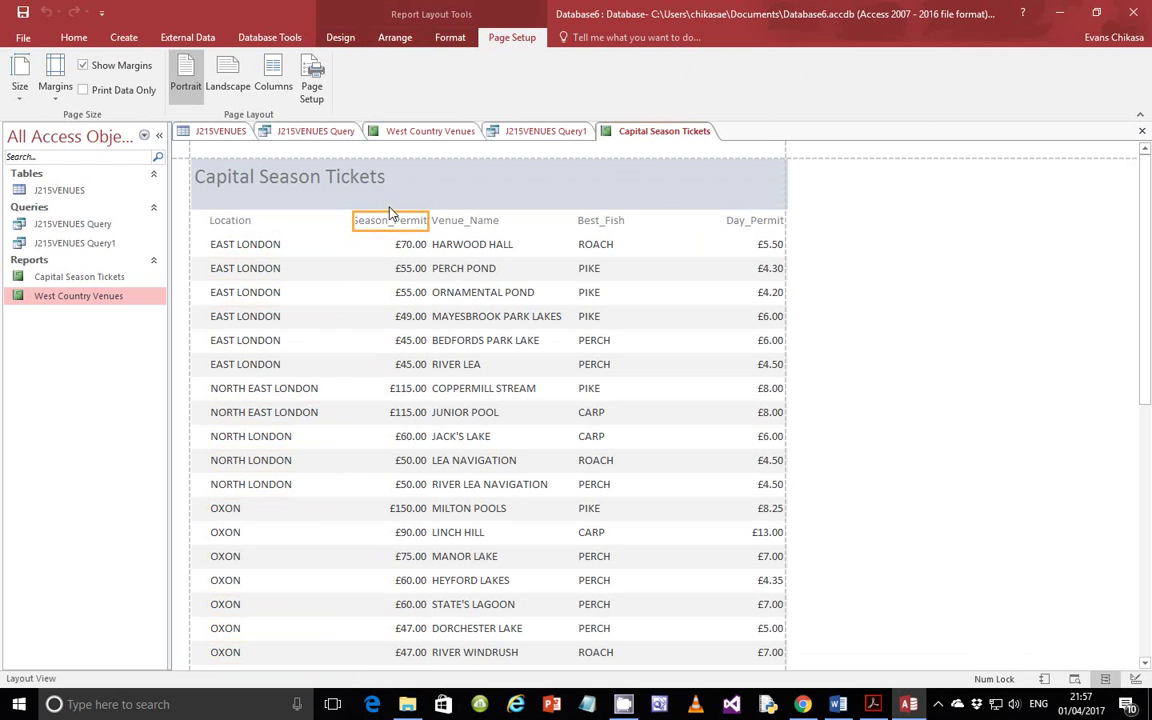
drag(360, 229, 388, 230)
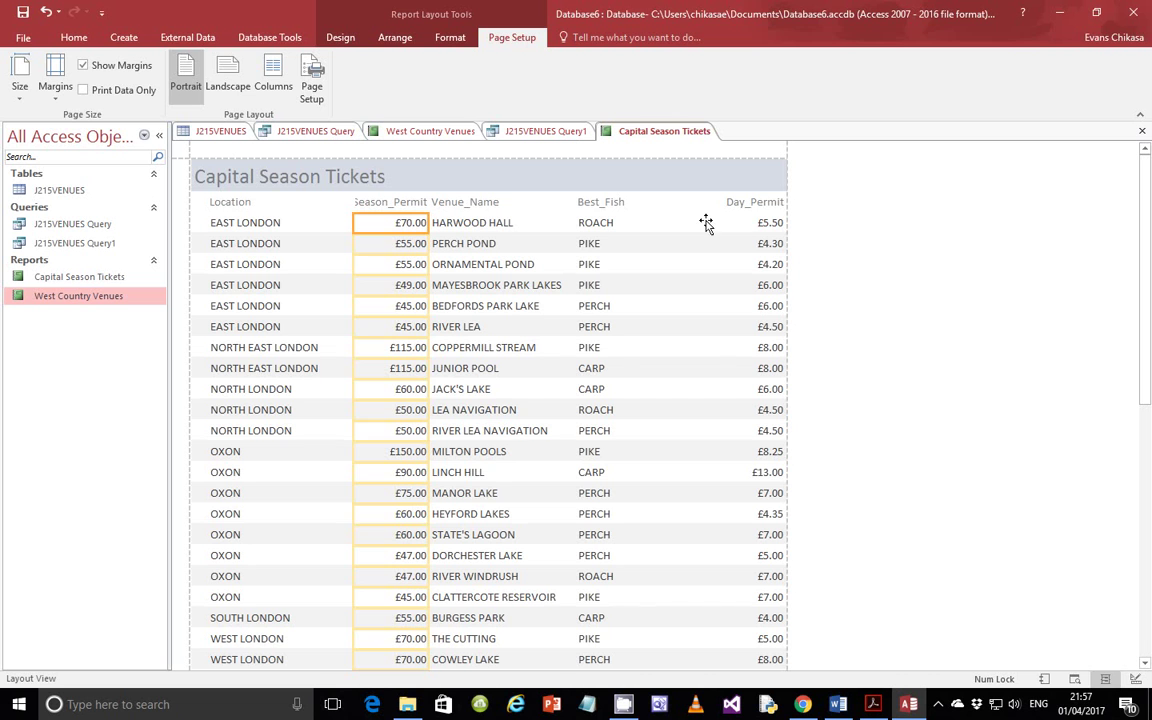
click(624, 209)
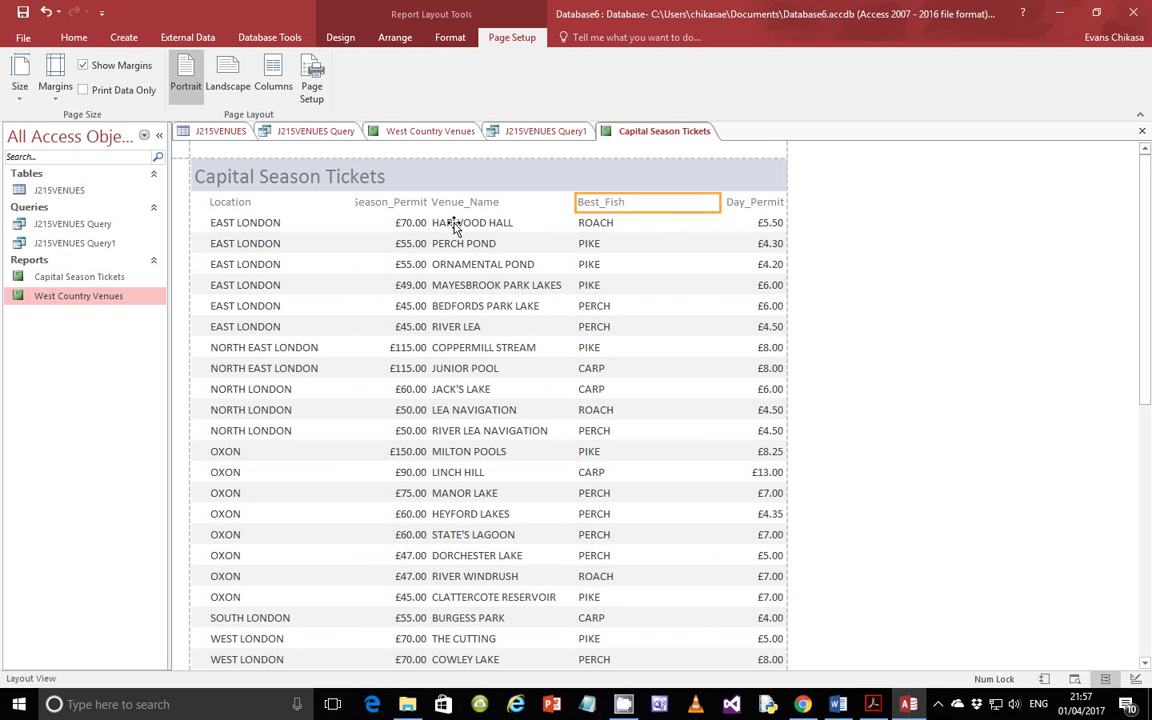
click(19, 90)
click(499, 63)
right_click(78, 297)
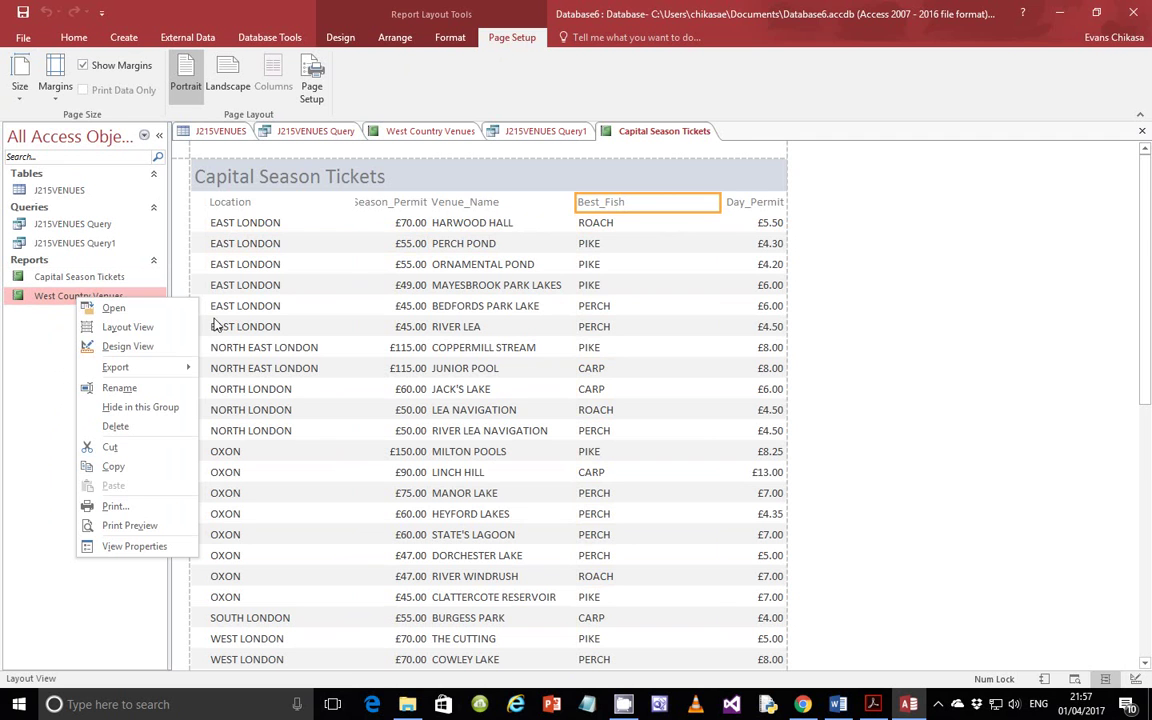
- Open West Country Venues, then Capital Season Tickets, in Design View from the navigation pane
click(128, 346)
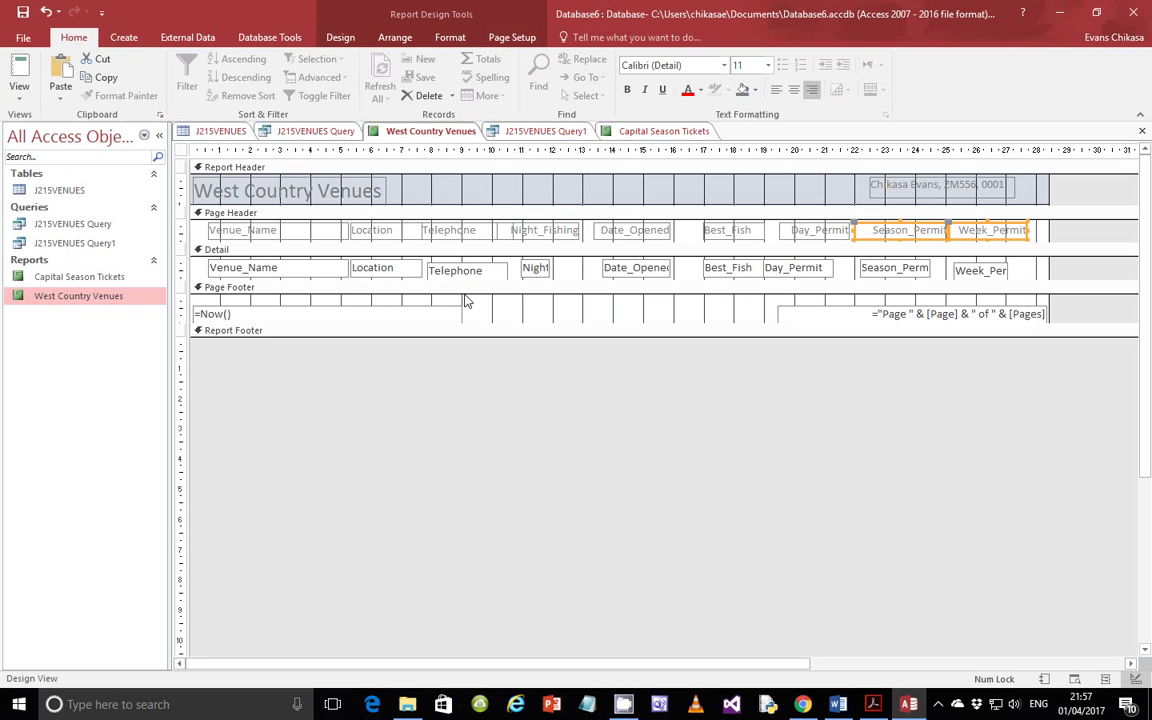
right_click(90, 278)
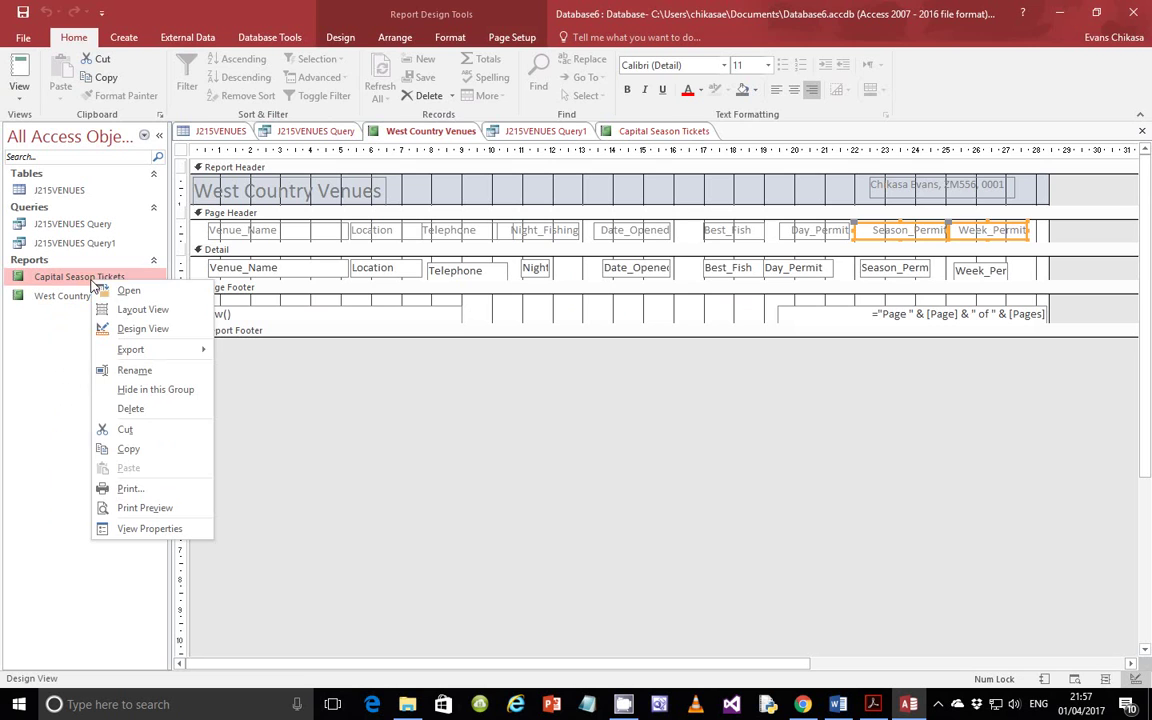
click(137, 330)
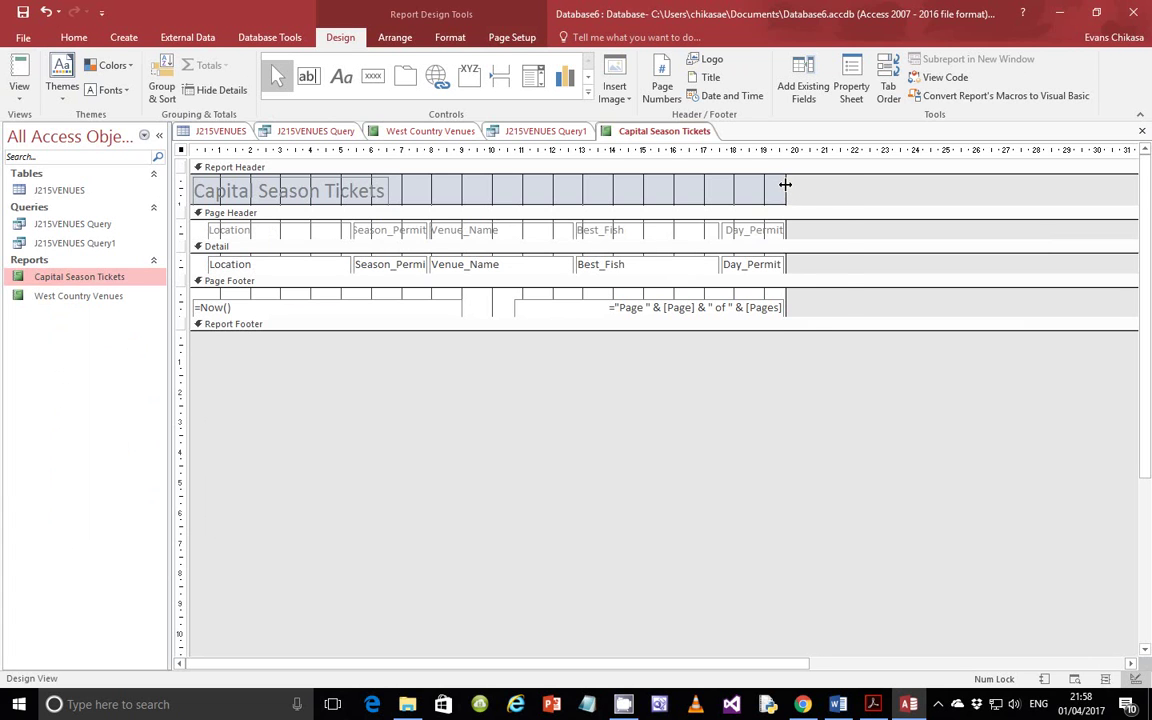
- Widen the report, move Season_Permit to the far right and shift Venue_Name left
drag(786, 189, 898, 189)
click(389, 234)
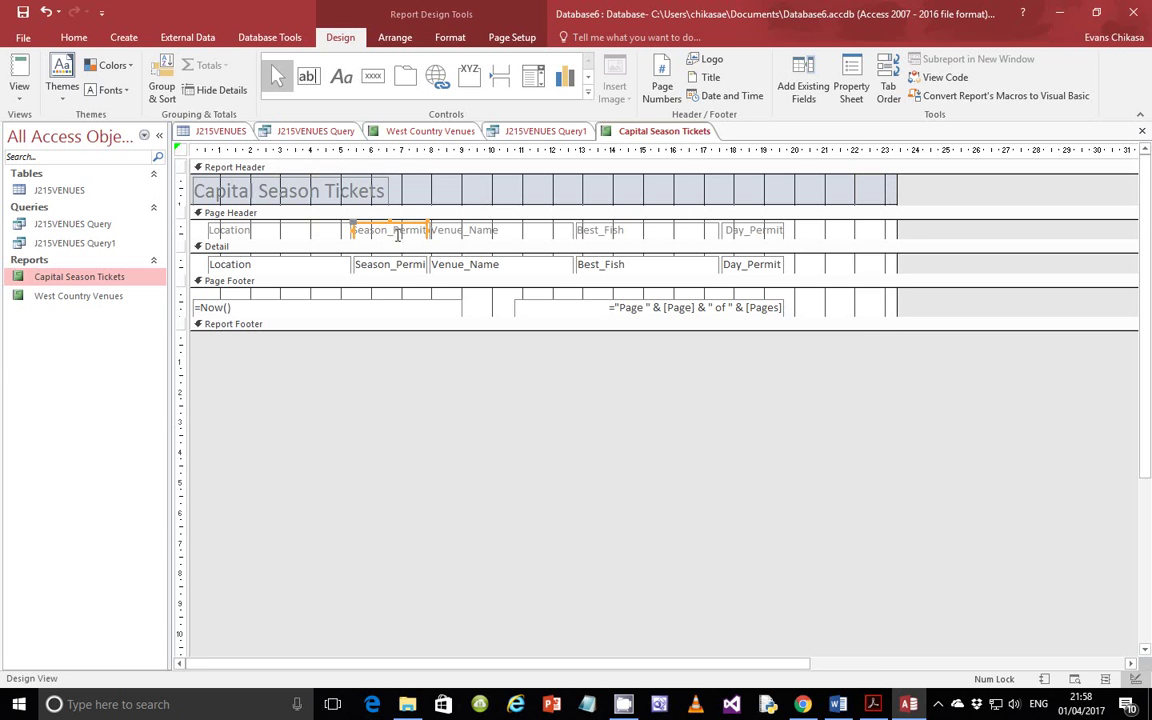
drag(398, 228, 830, 240)
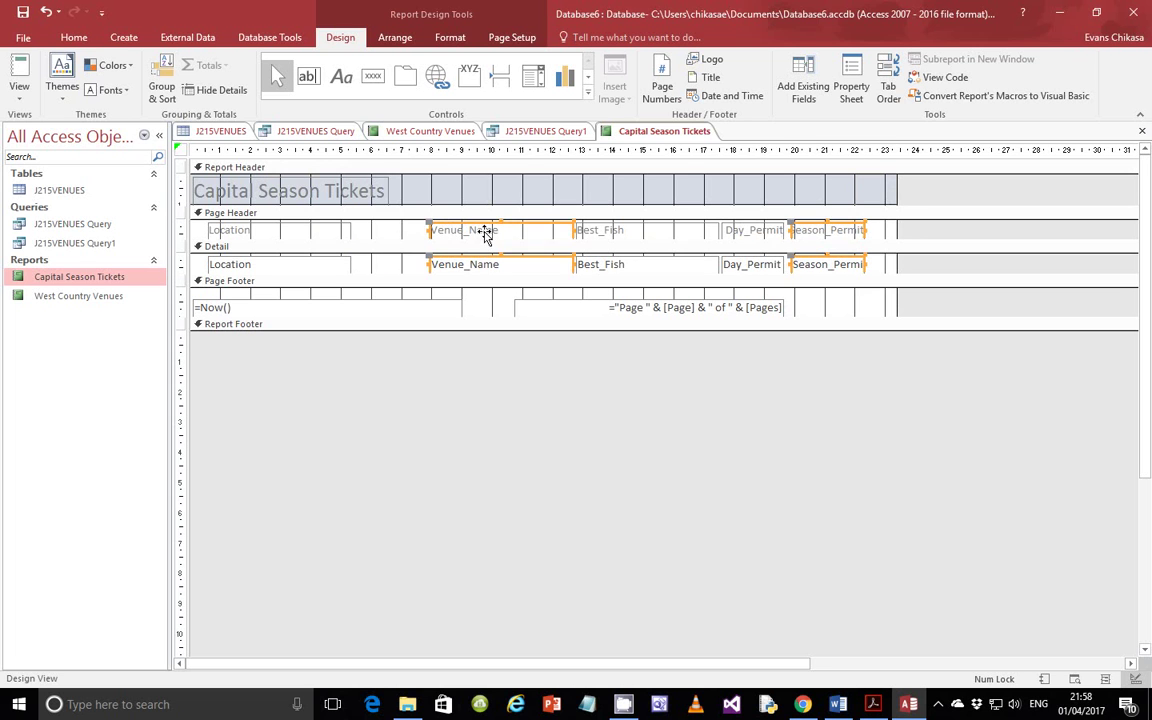
drag(483, 234, 409, 241)
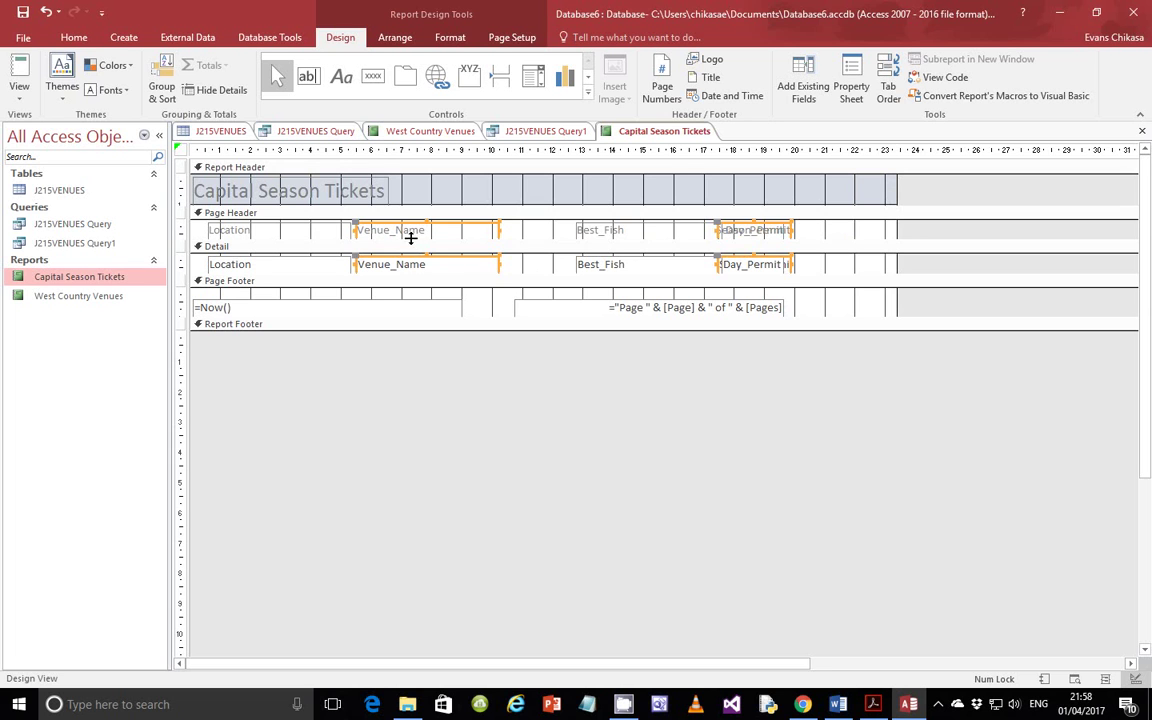
- Move the Best_Fish and Day_Permit columns left beside Venue_Name
click(543, 229)
click(615, 232)
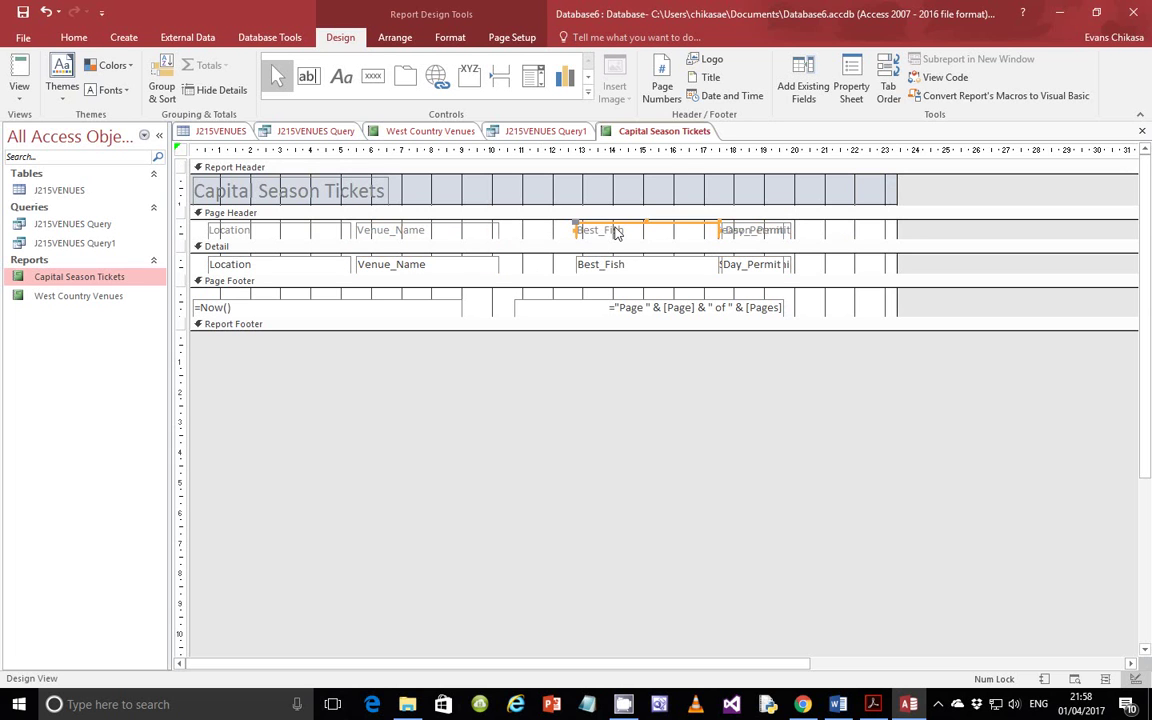
drag(612, 234, 545, 234)
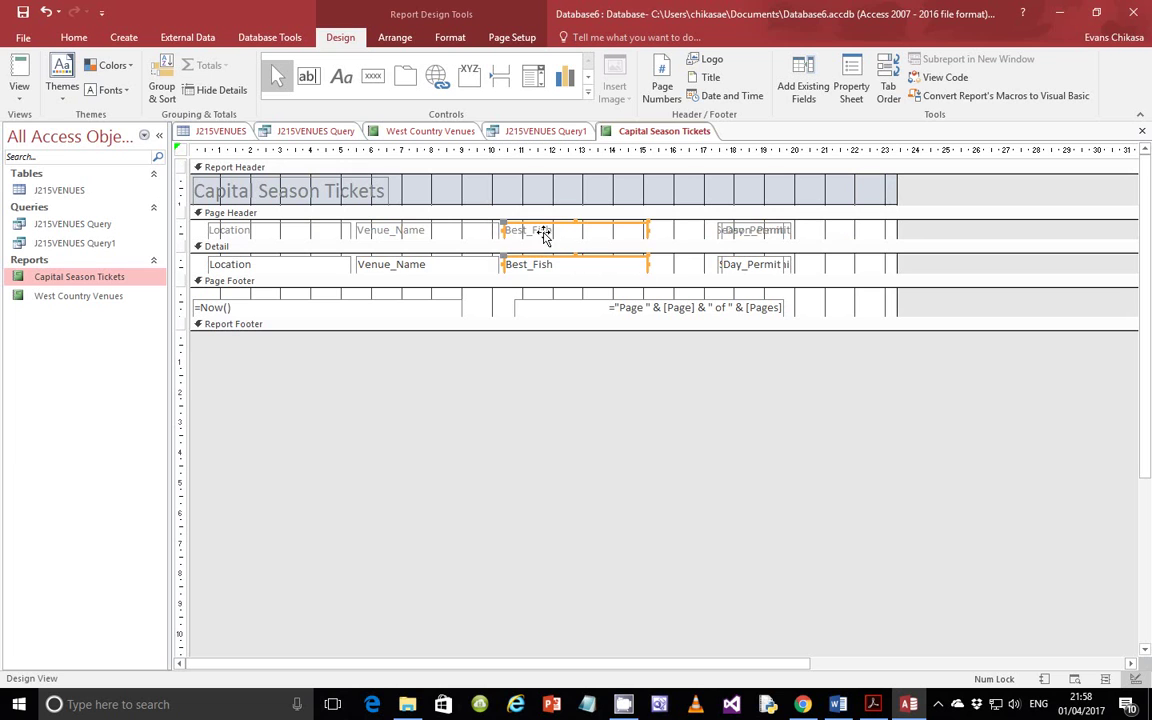
click(718, 234)
click(721, 266)
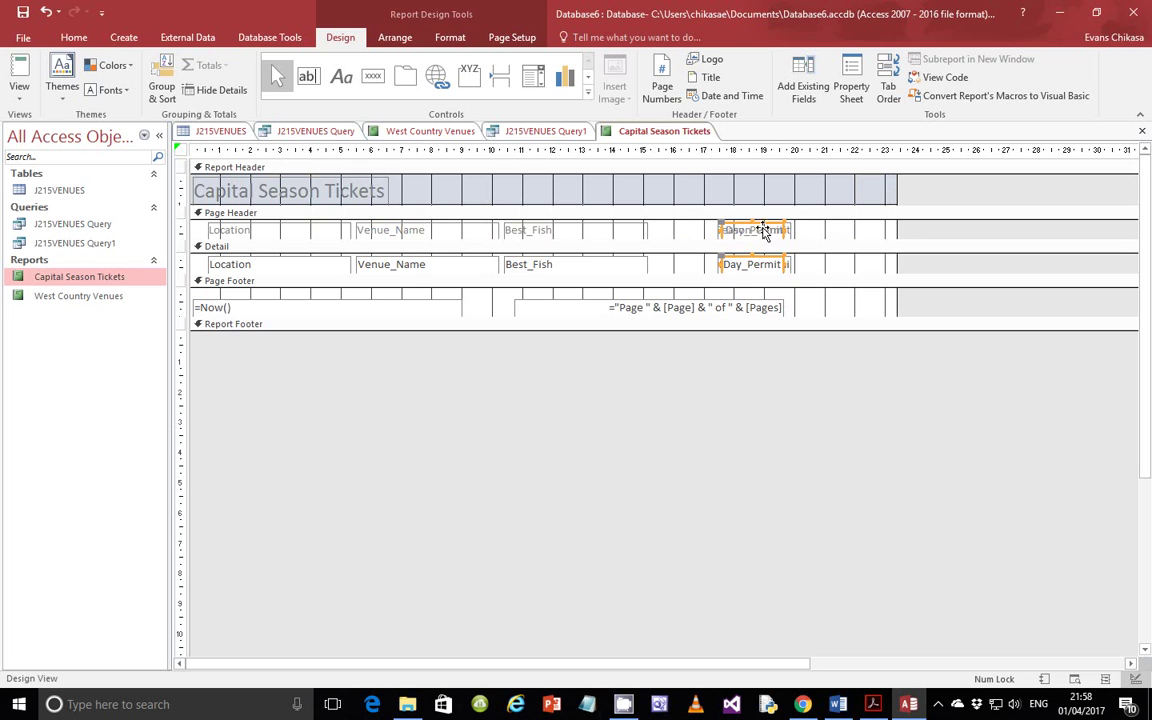
drag(762, 232, 689, 239)
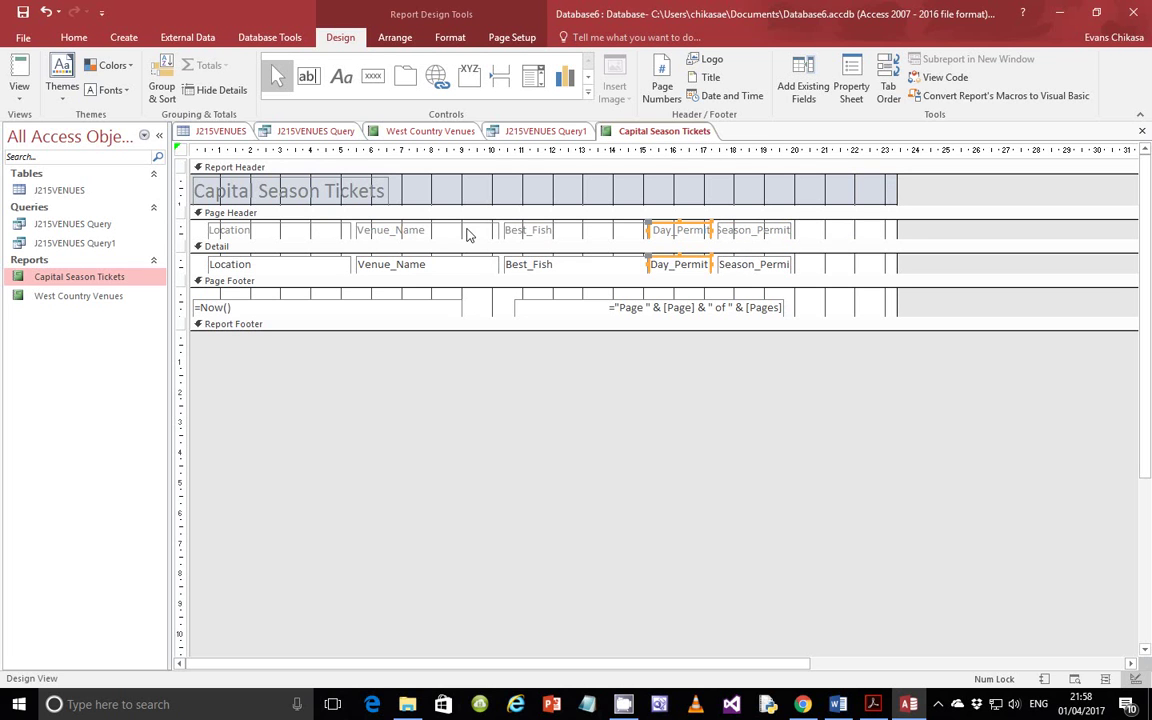
- Preview the reordered report, then reopen Capital Season Tickets in Design View
click(19, 86)
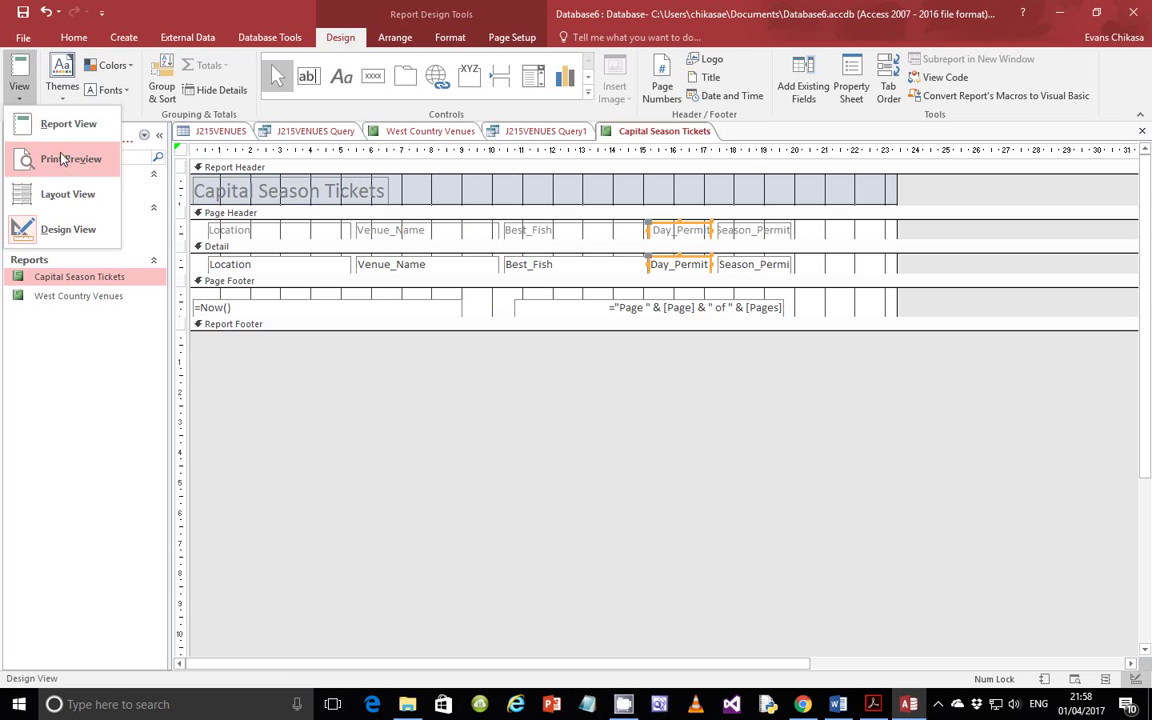
click(63, 162)
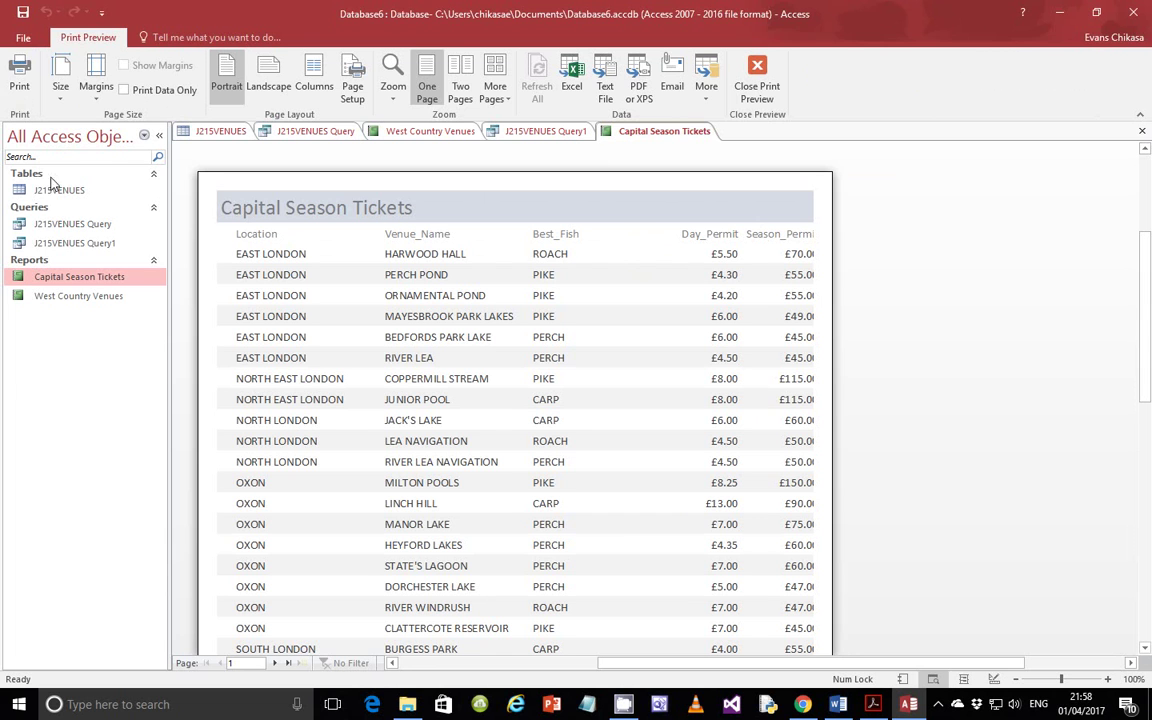
right_click(44, 286)
click(70, 328)
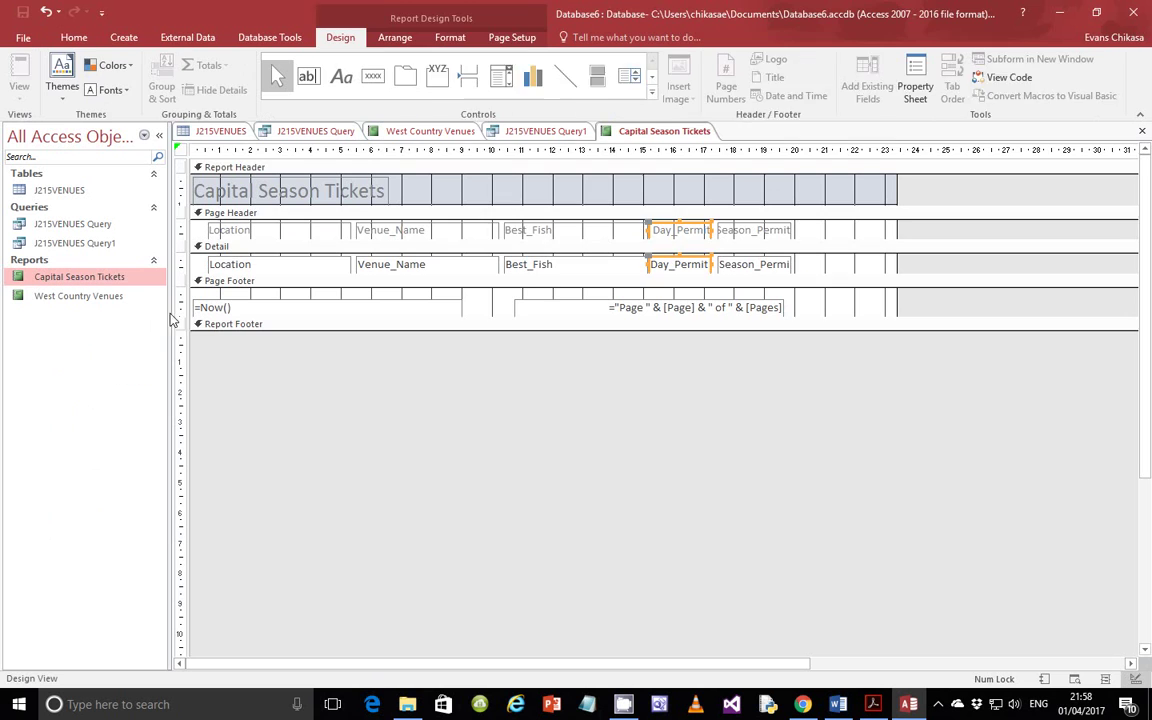
- Narrow the Best_Fish label and data field
click(603, 236)
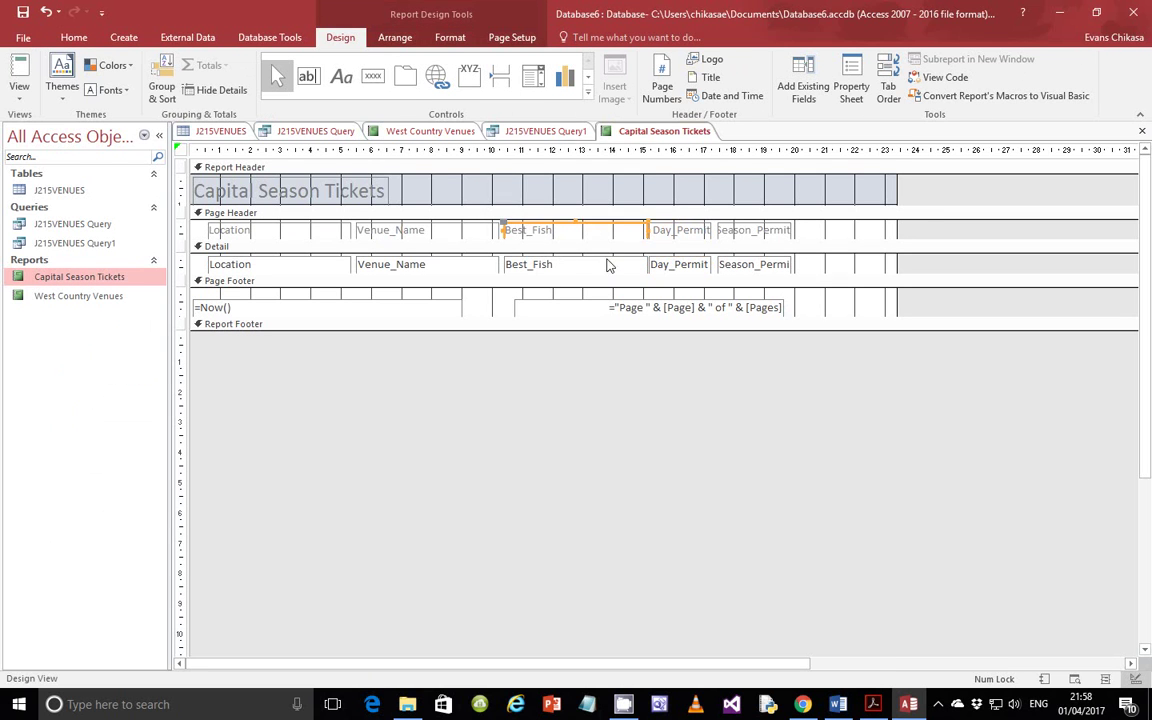
drag(645, 230, 623, 231)
click(664, 232)
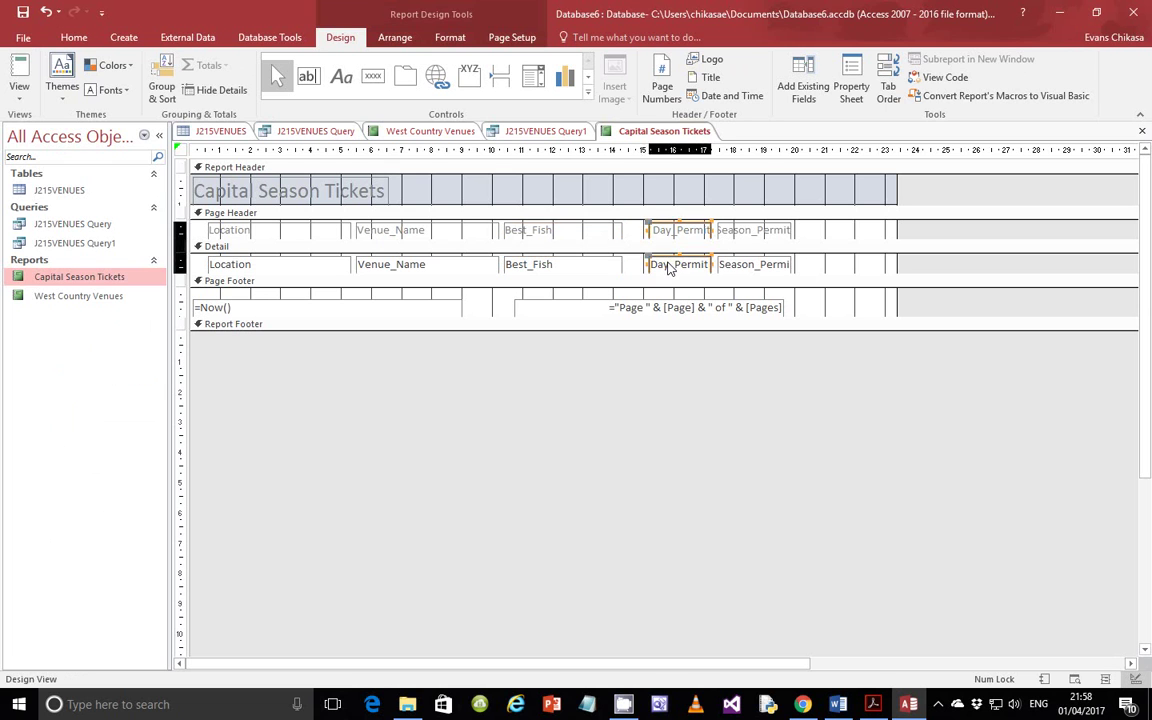
click(607, 230)
shift+click(598, 266)
drag(627, 234, 578, 231)
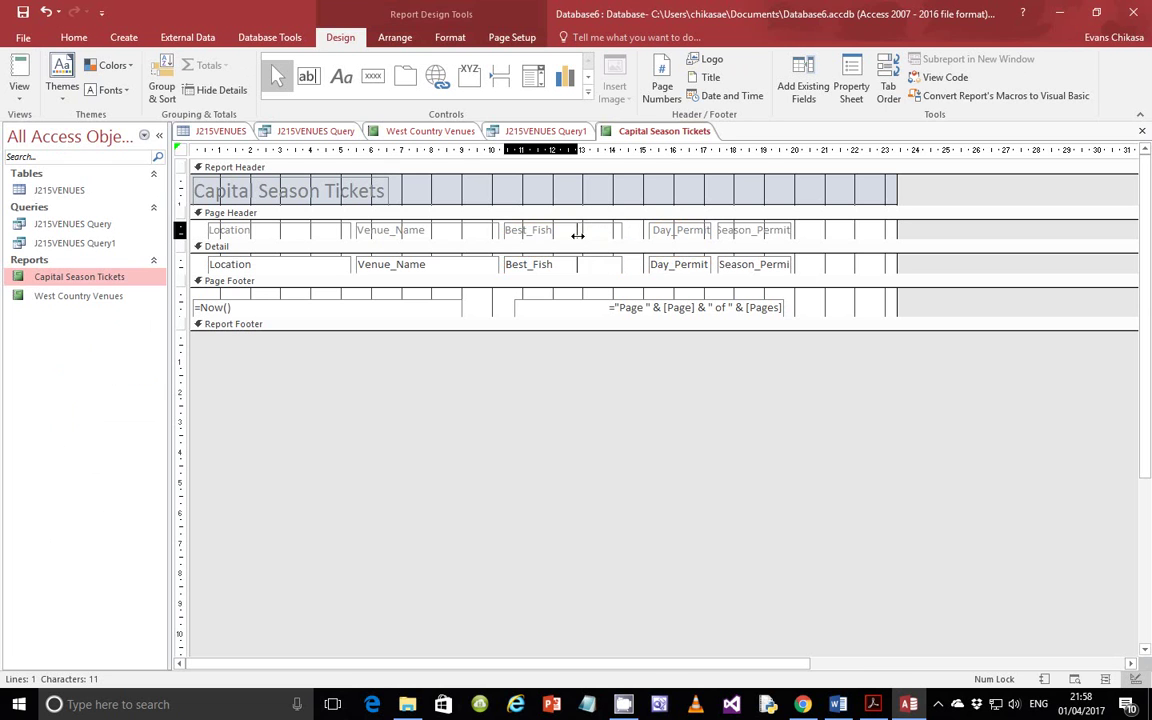
- Move the Day_Permit and Season_Permit label-and-field pairs left to close the gaps
click(662, 231)
shift+click(658, 268)
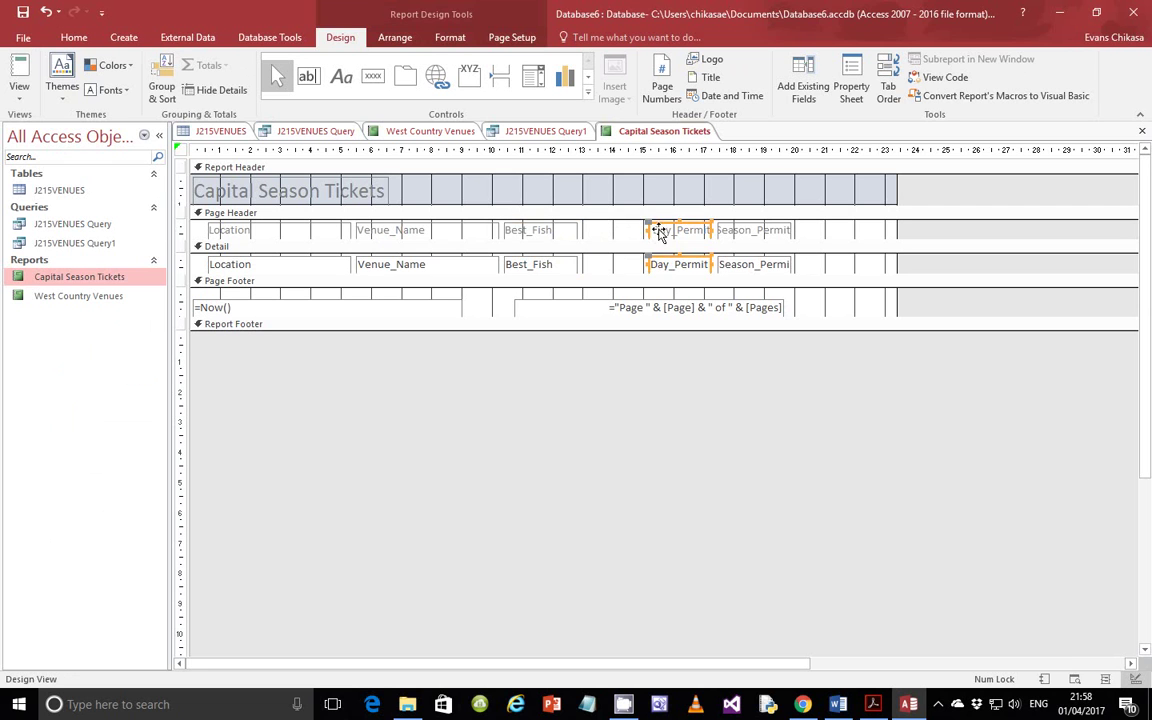
drag(656, 231, 596, 232)
click(730, 230)
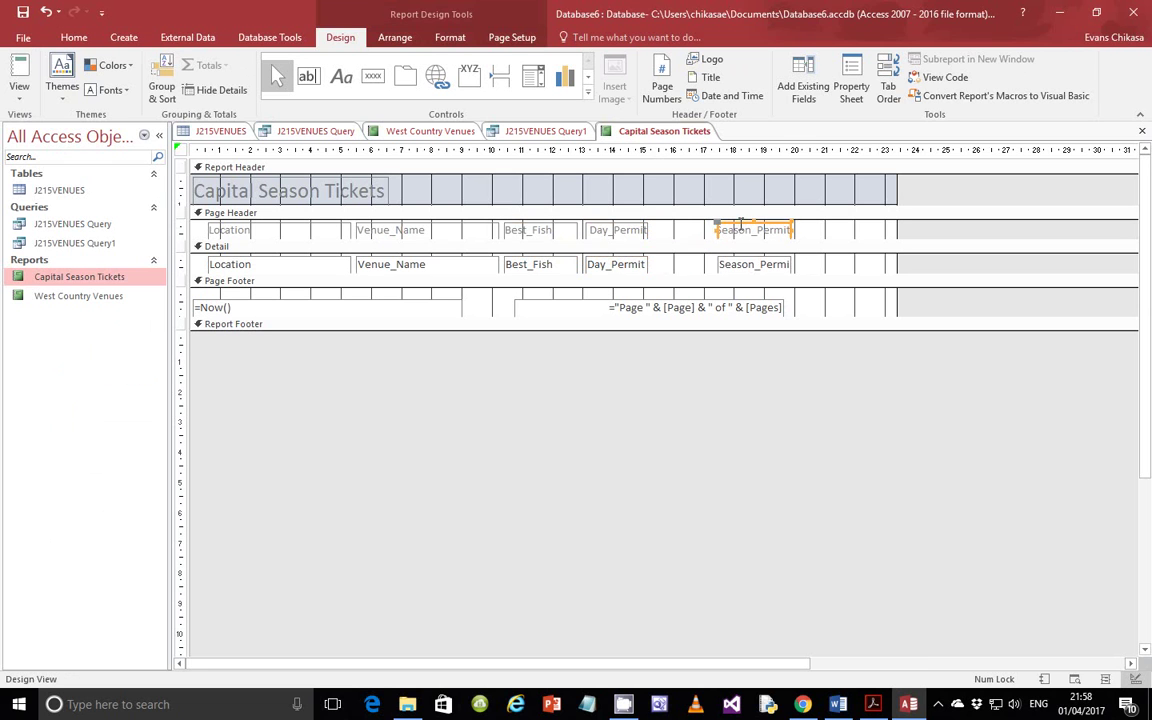
shift+click(738, 265)
drag(714, 230, 671, 237)
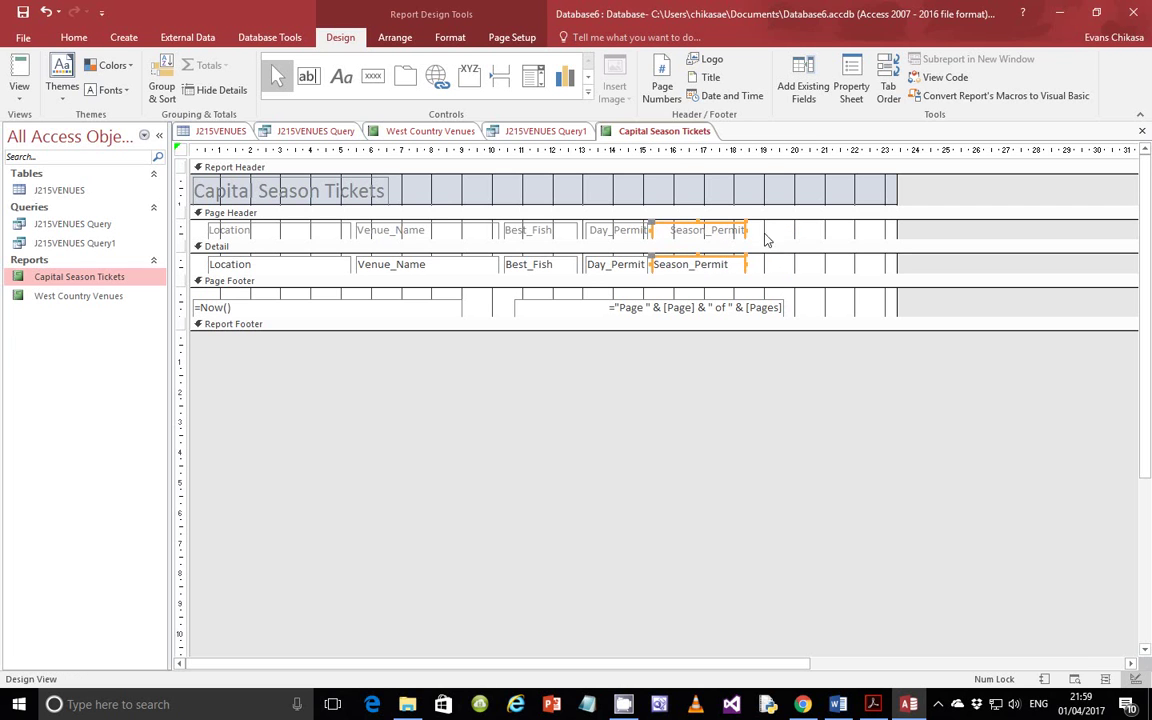
- Preview the report twice, cancelling the section-width warning each time
click(19, 96)
click(50, 159)
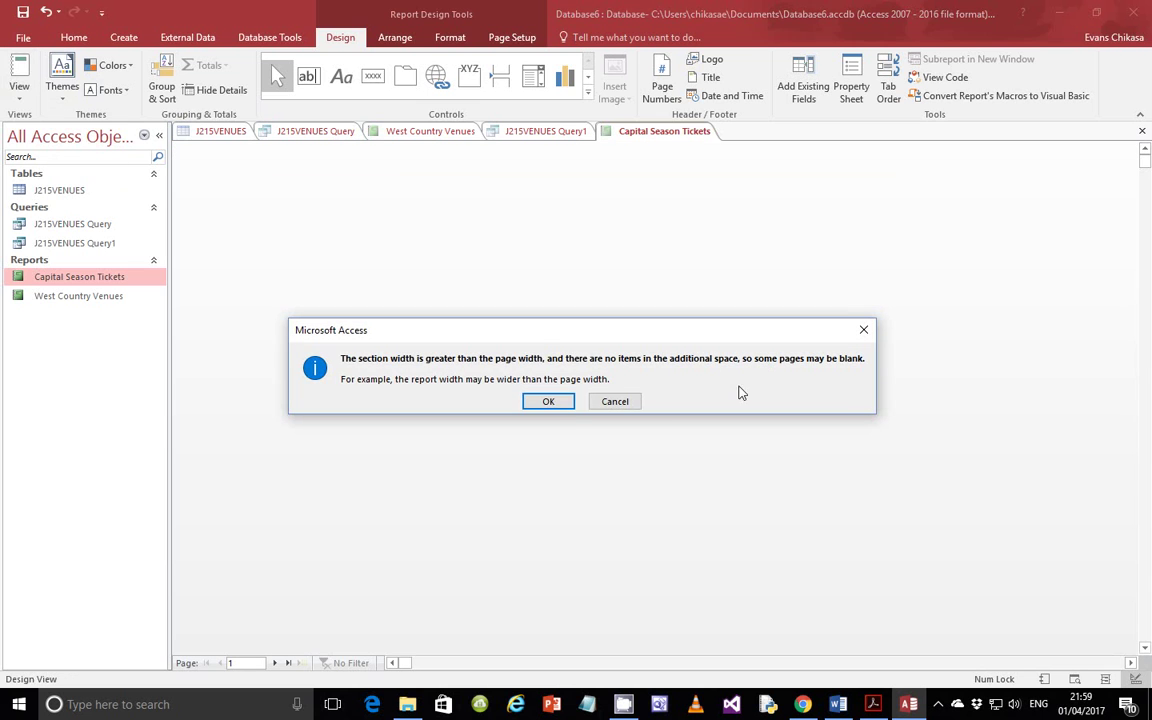
click(548, 401)
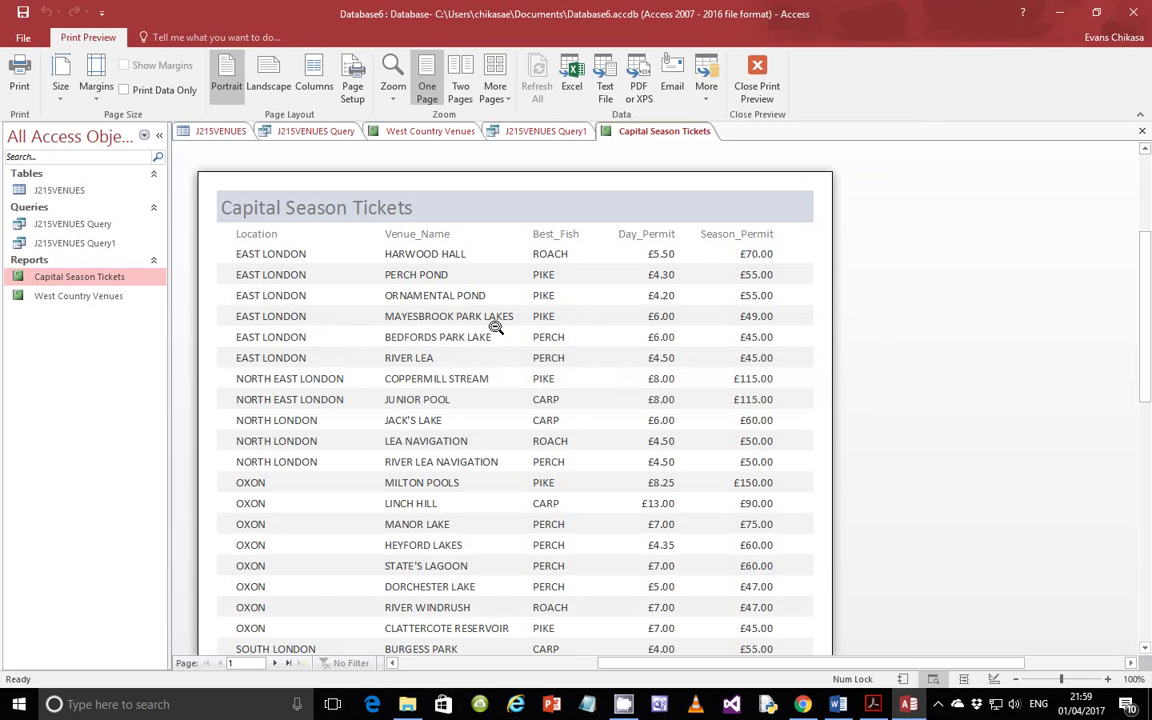
click(757, 80)
click(28, 95)
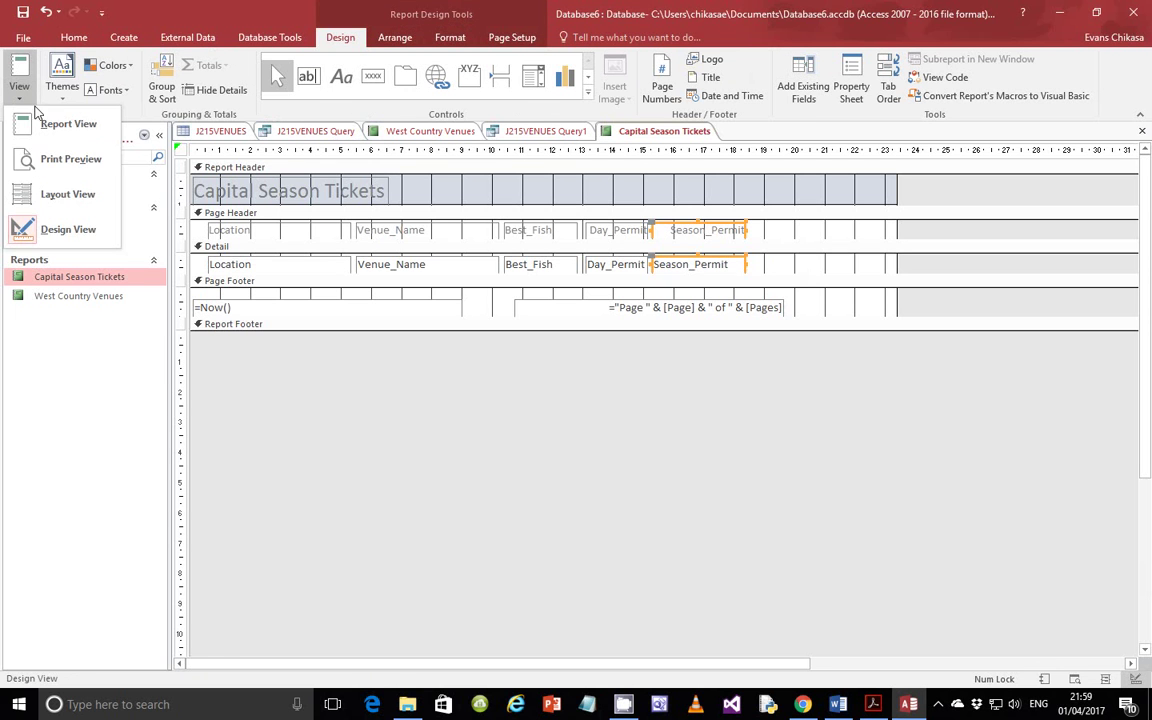
click(70, 162)
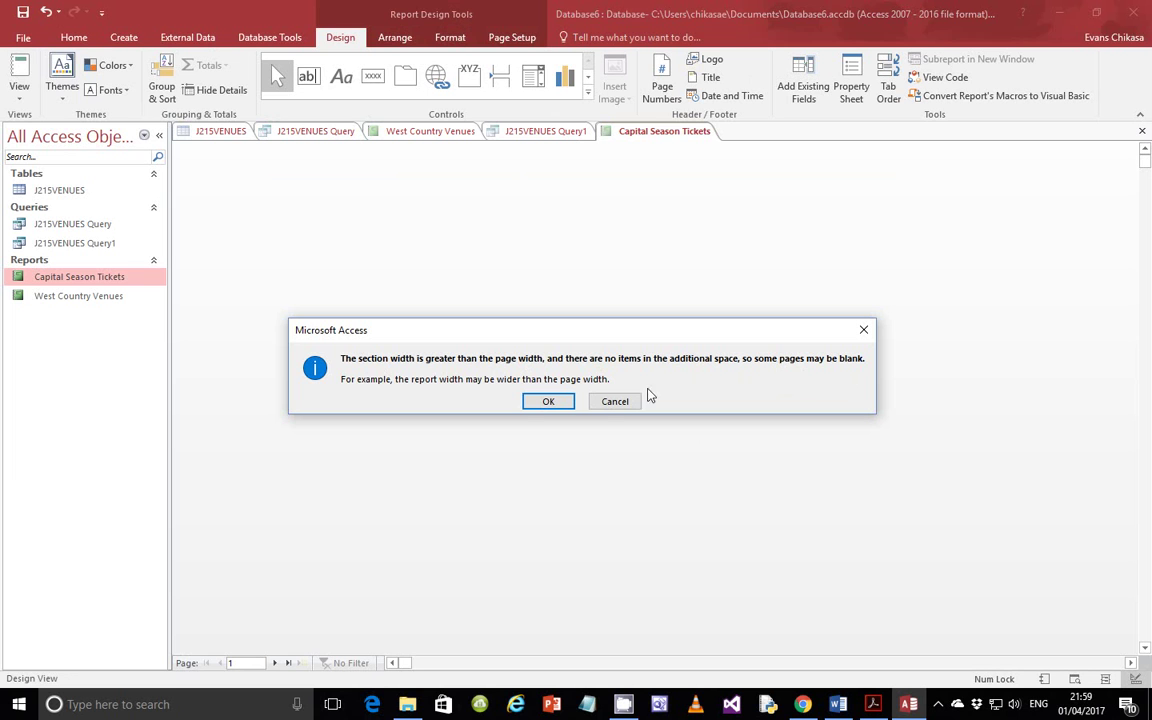
click(614, 402)
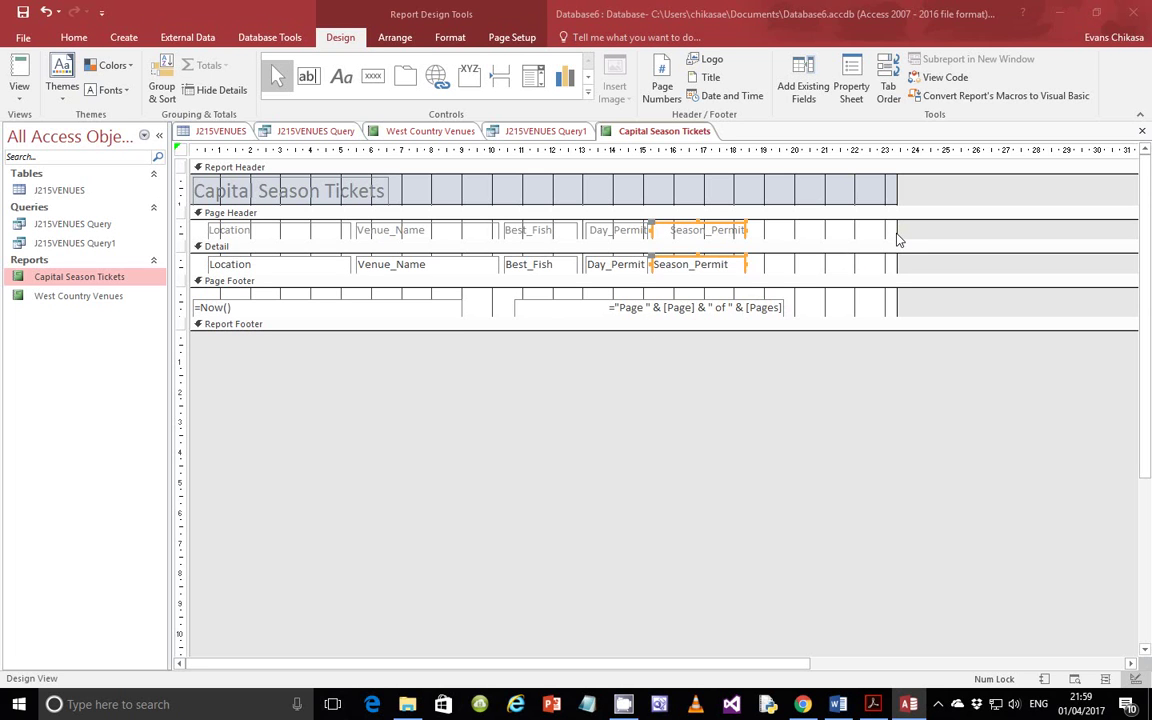
- Delete the page-number and =Now() date boxes from the page footer
click(751, 310)
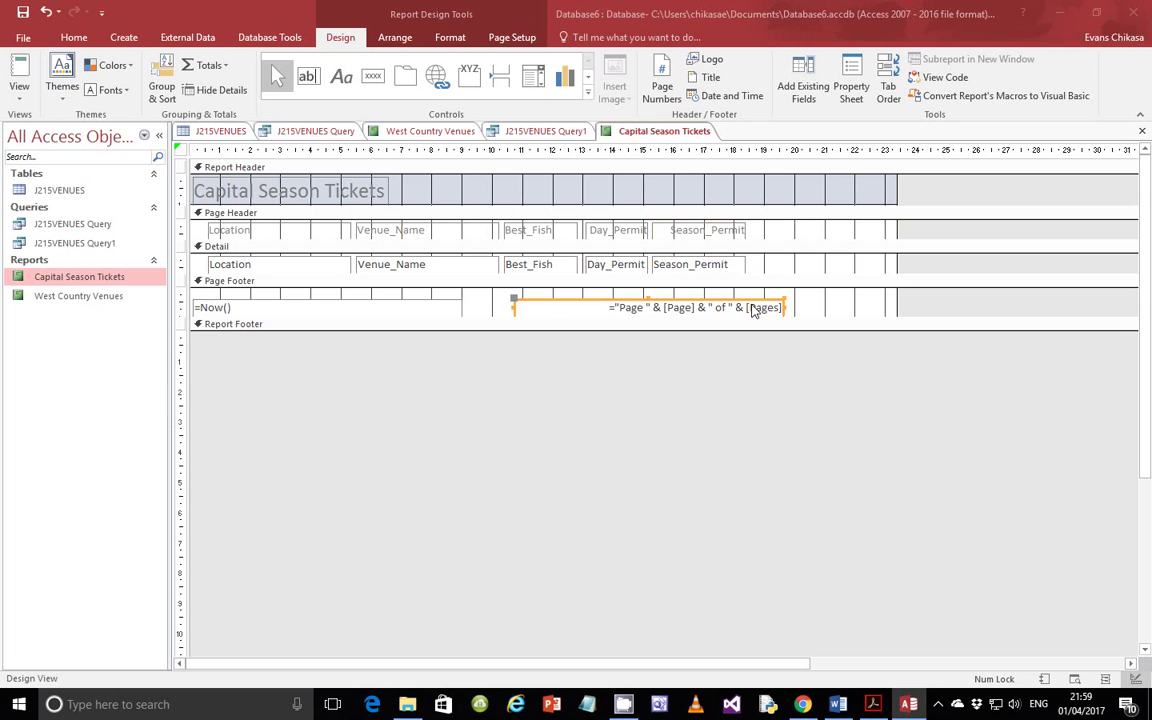
key(Delete)
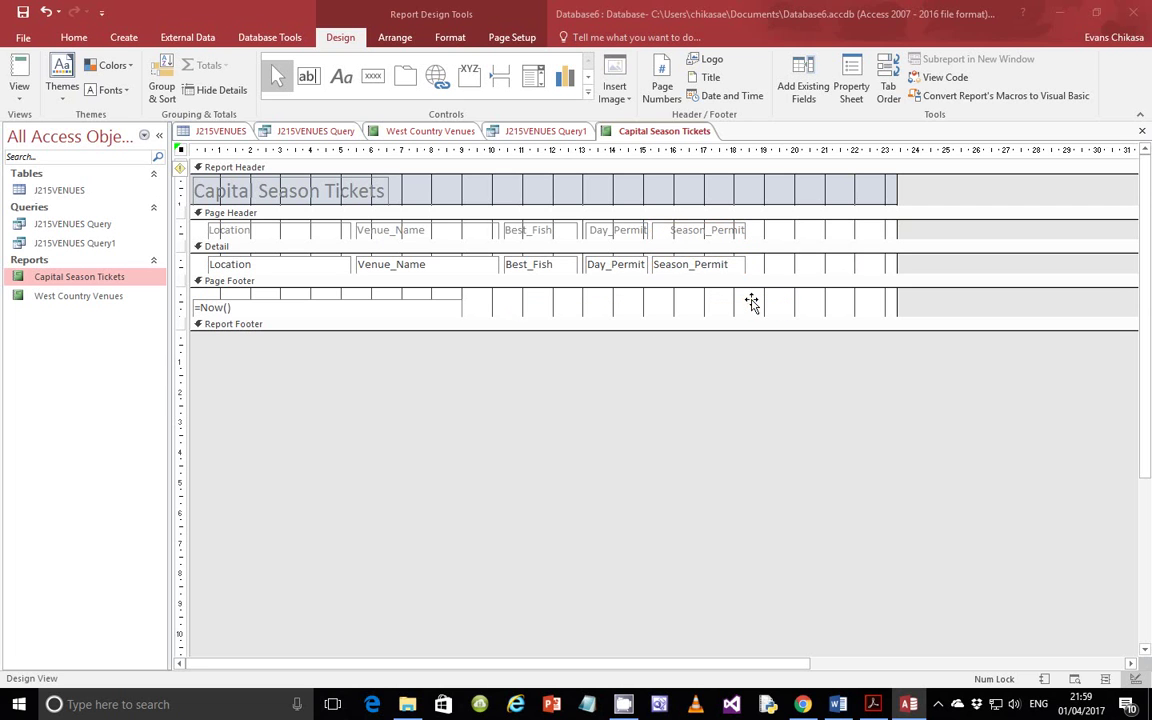
click(424, 303)
key(Delete)
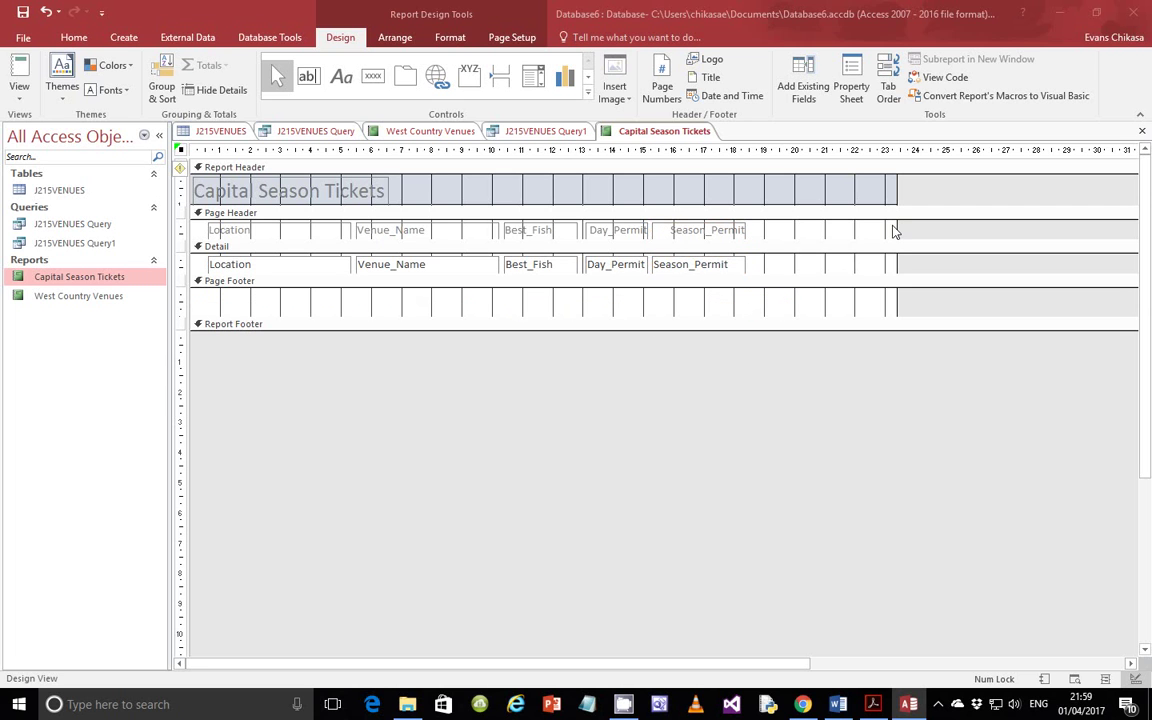
- Narrow the report to about 19 cm and check it in print preview
drag(897, 229, 756, 220)
click(19, 92)
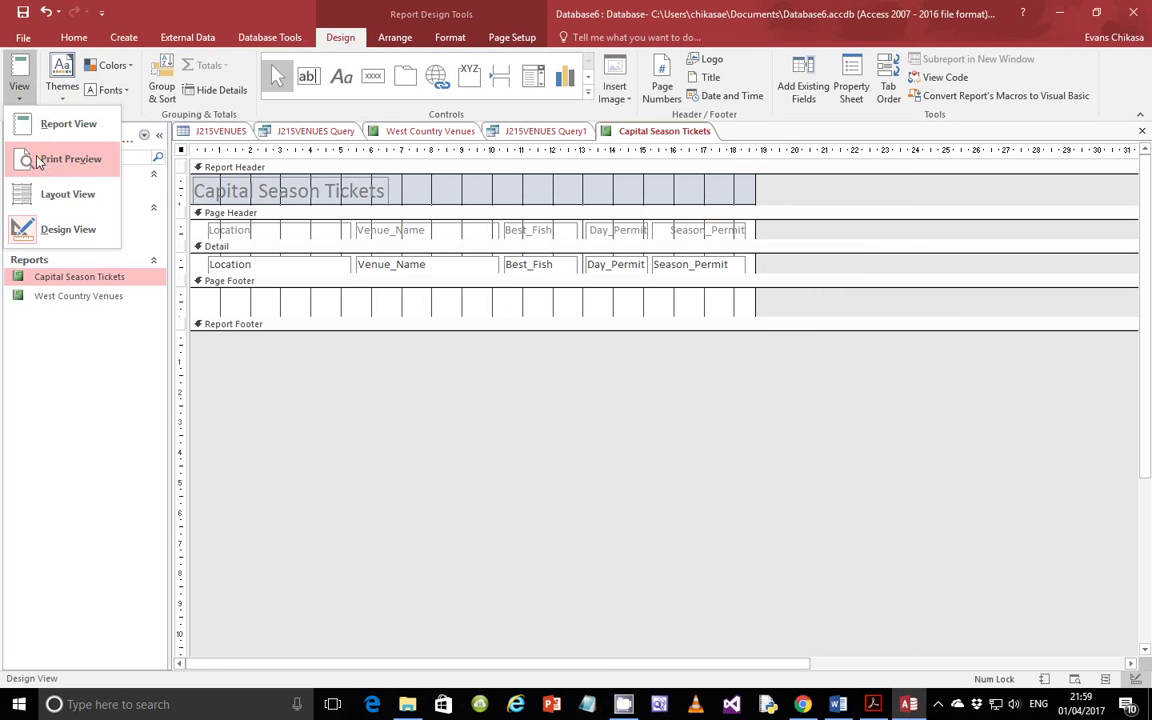
click(55, 163)
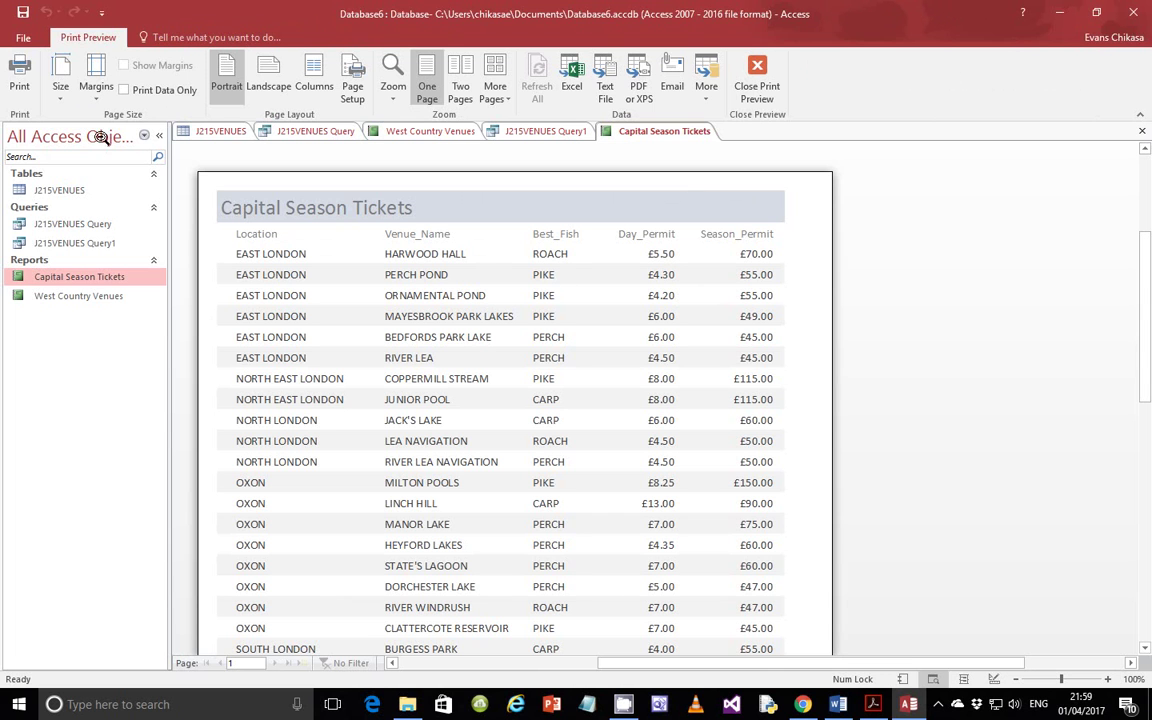
click(757, 82)
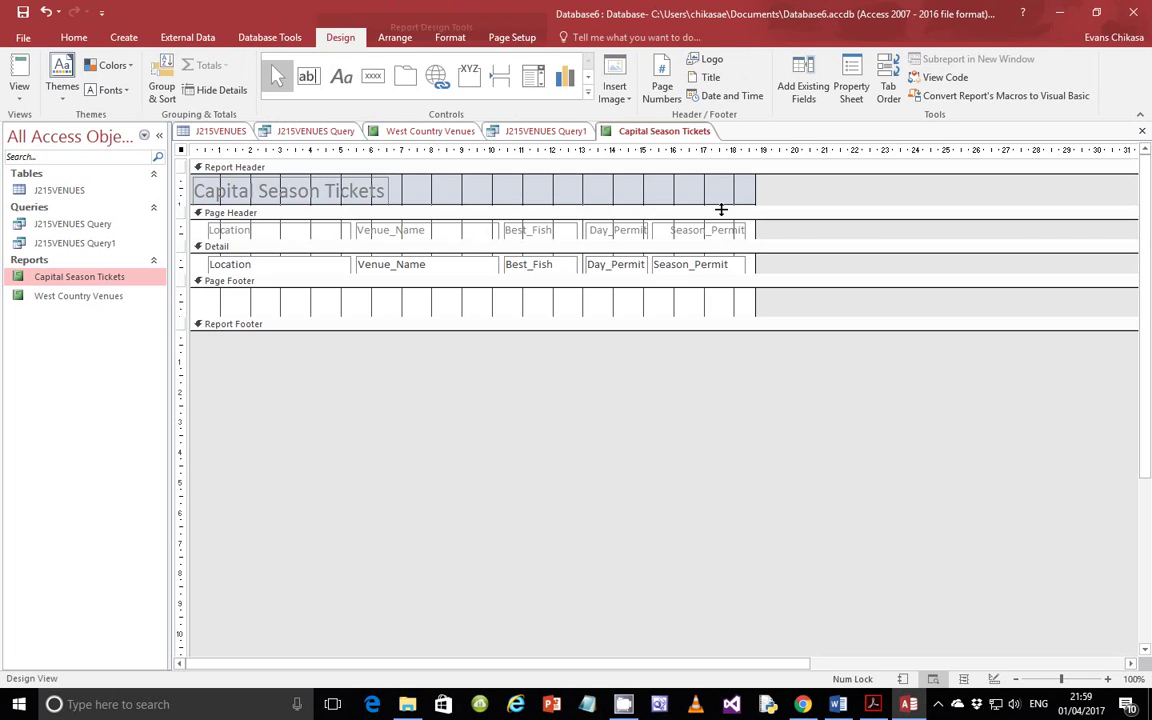
click(873, 704)
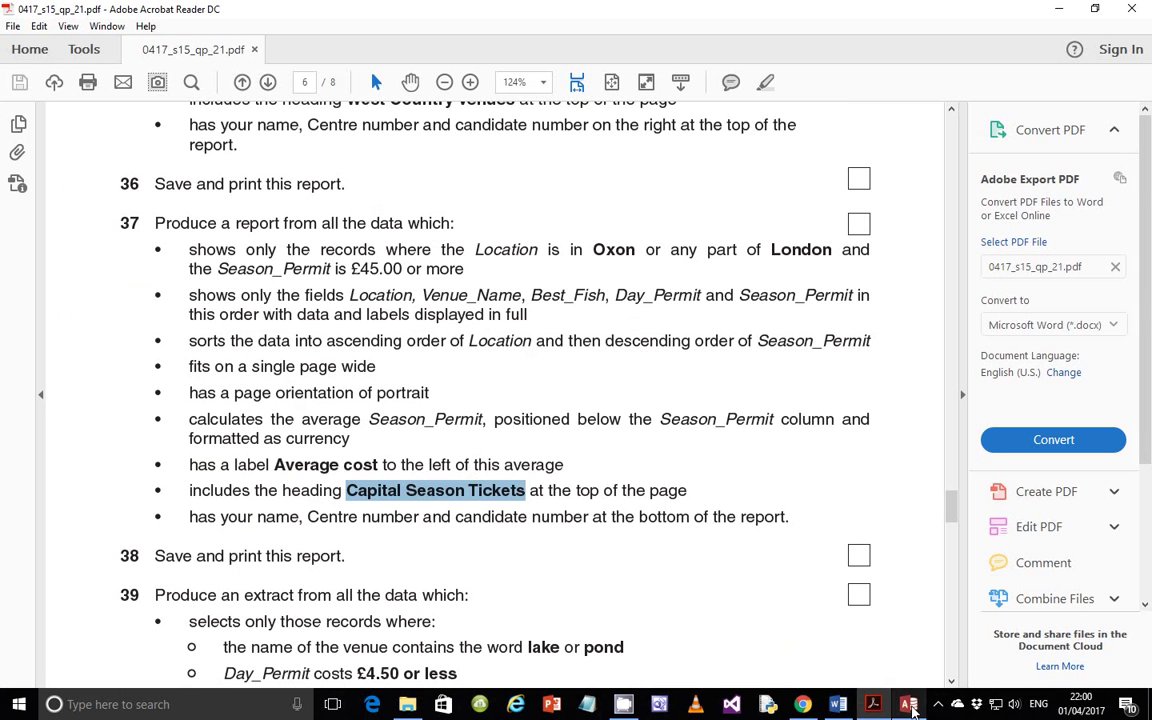
mouse_move(881, 707)
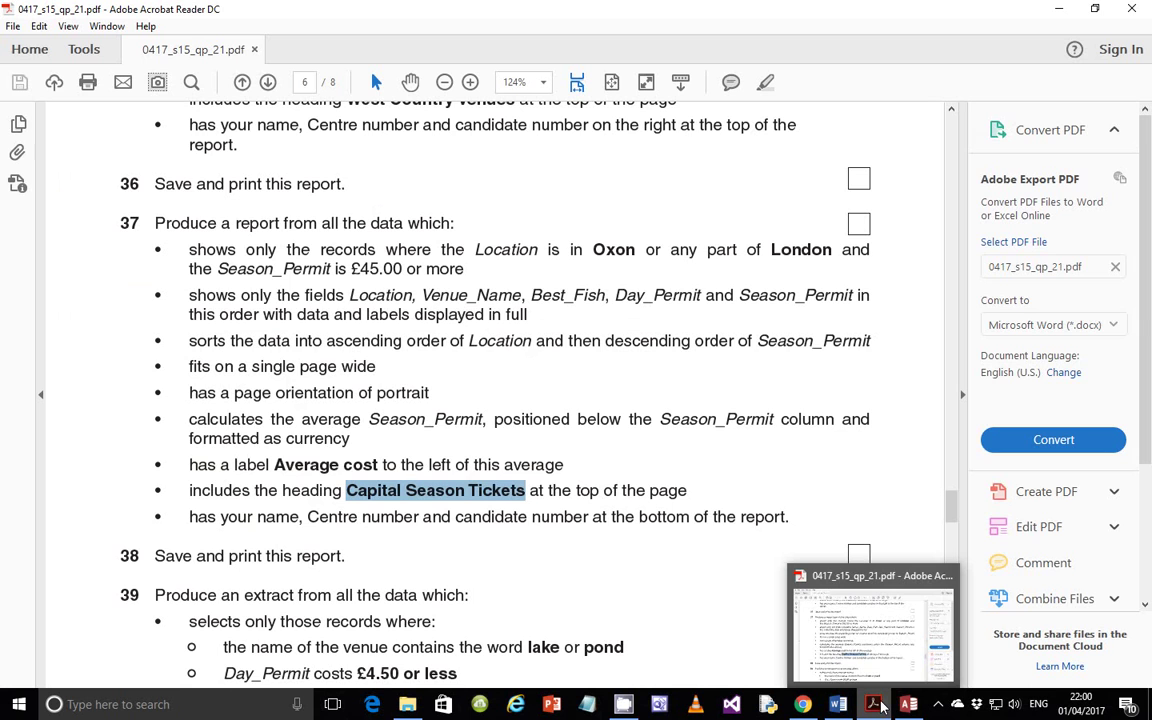
click(908, 704)
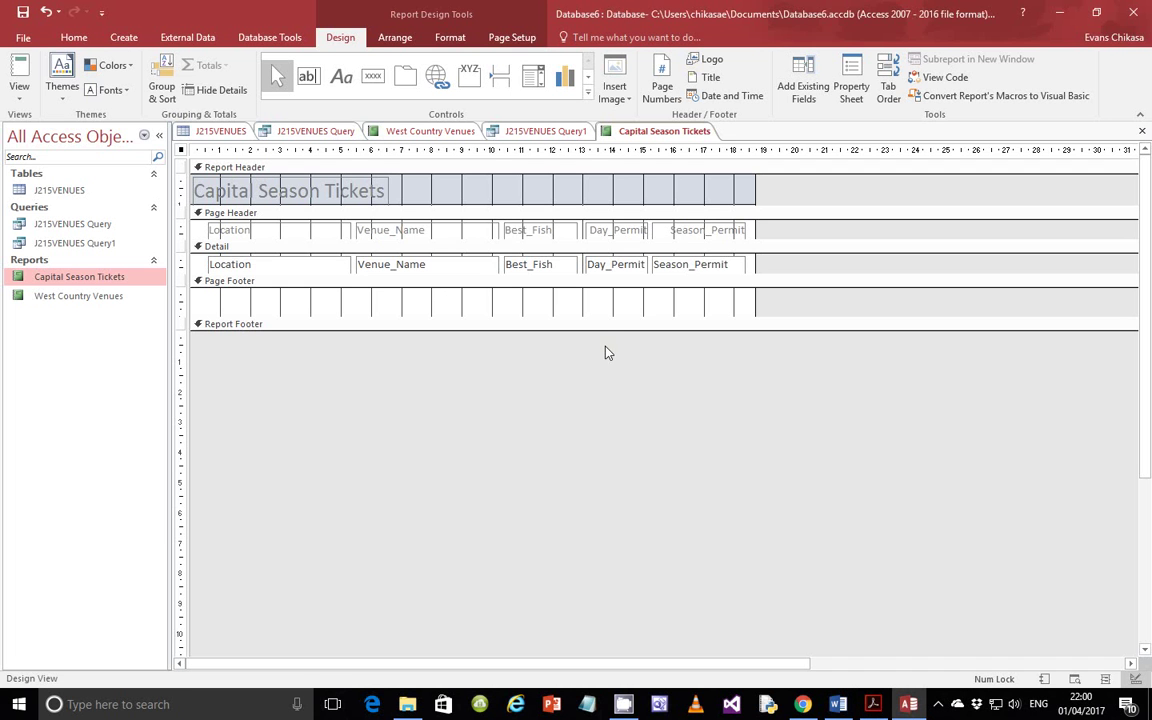
- Add an Average total for Season_Permit and preview it showing £67.09
click(690, 267)
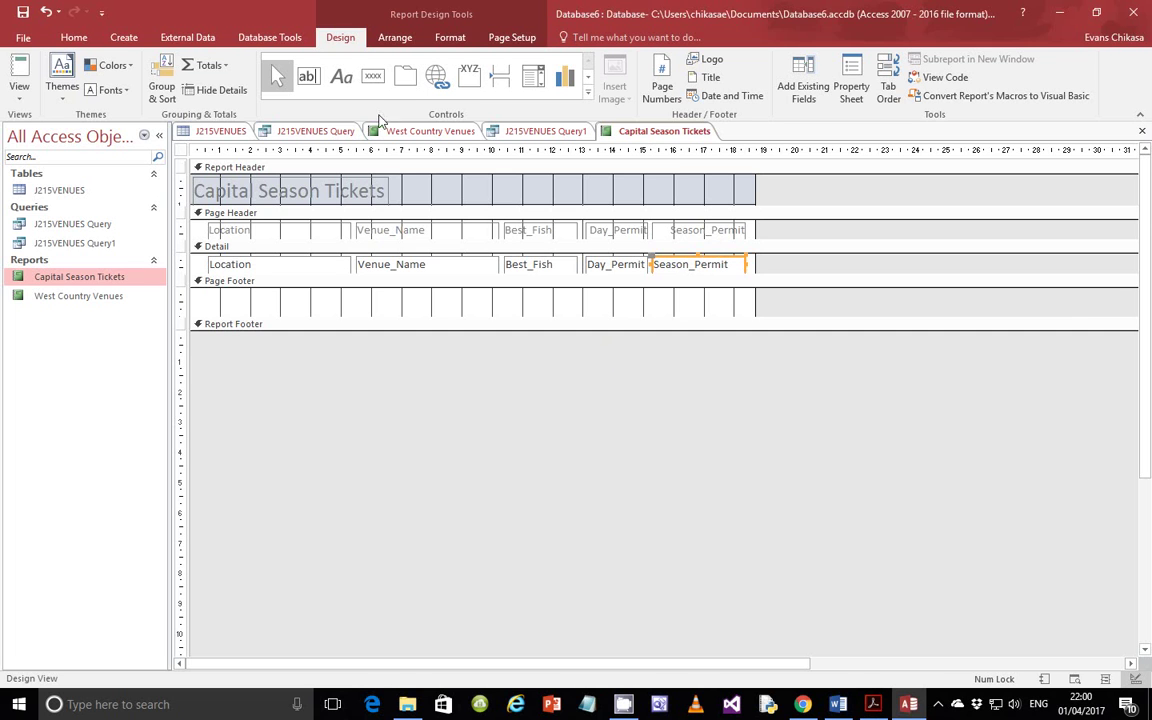
click(208, 65)
click(224, 106)
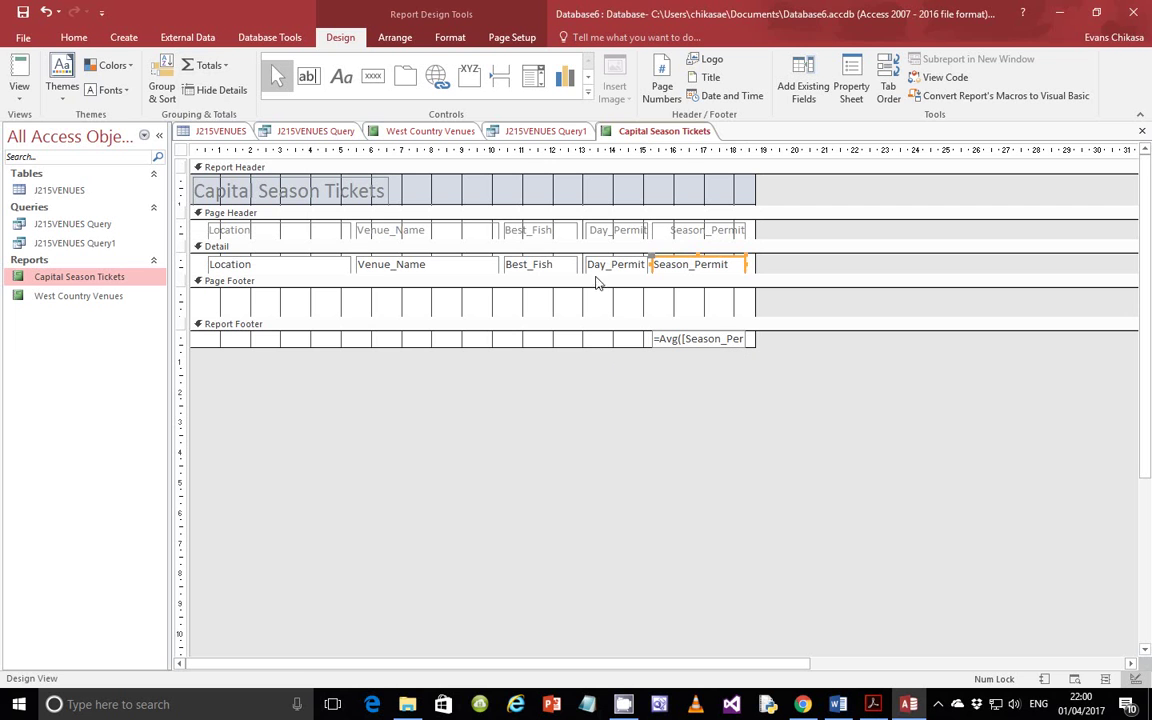
click(19, 88)
click(68, 158)
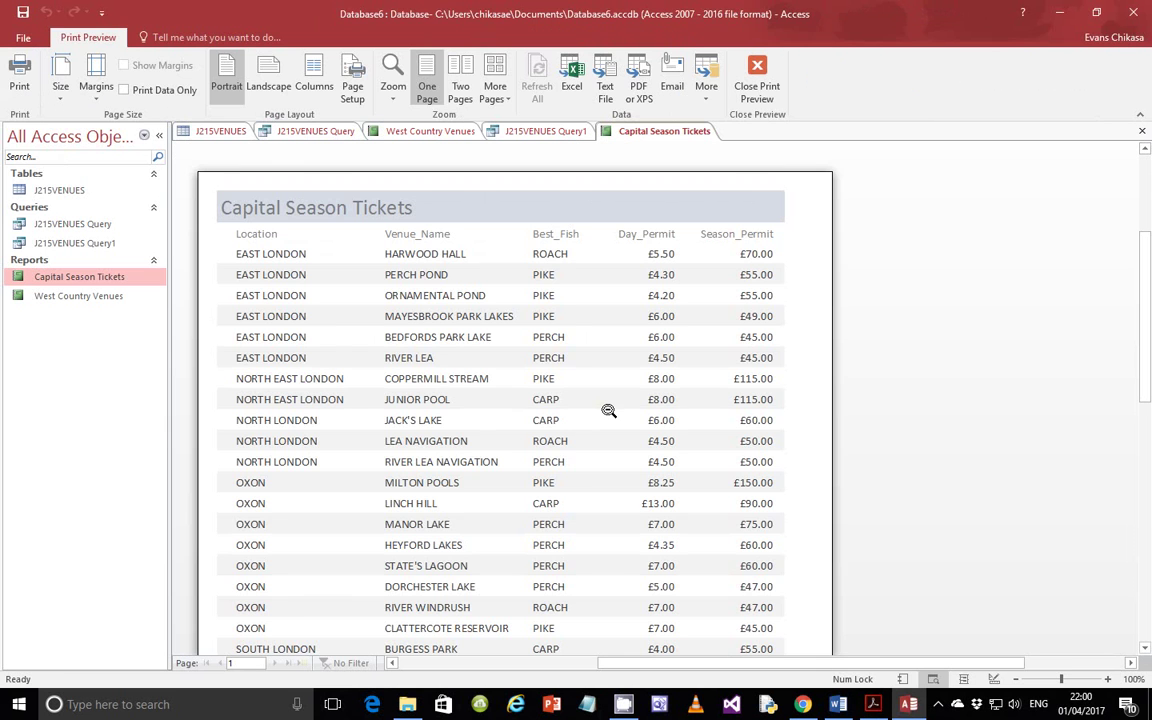
scroll(609, 411, down, 4)
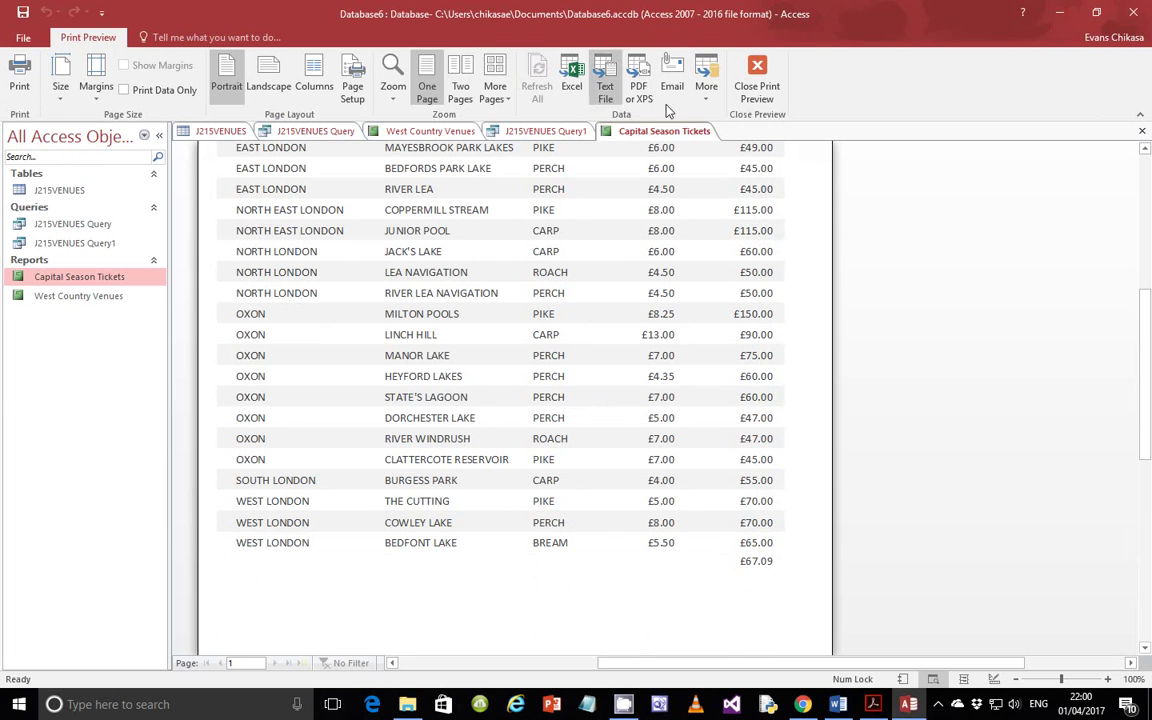
click(757, 82)
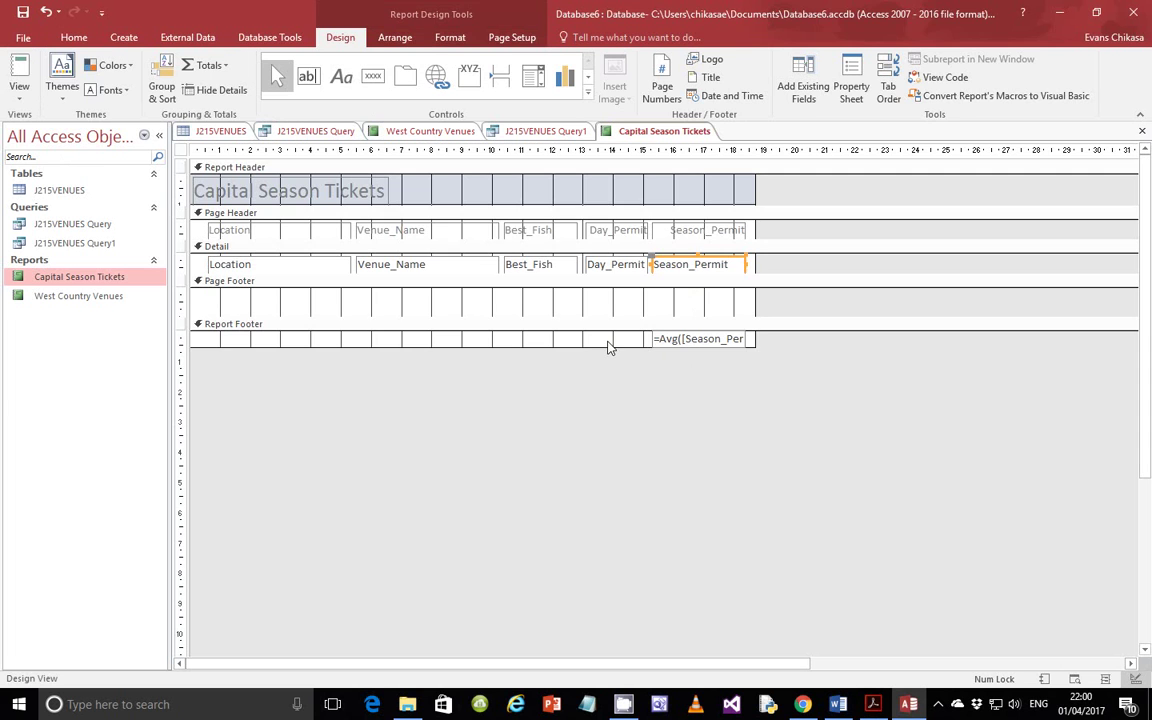
- Enlarge the Report Footer and draw an empty label left of the average
drag(605, 345, 609, 362)
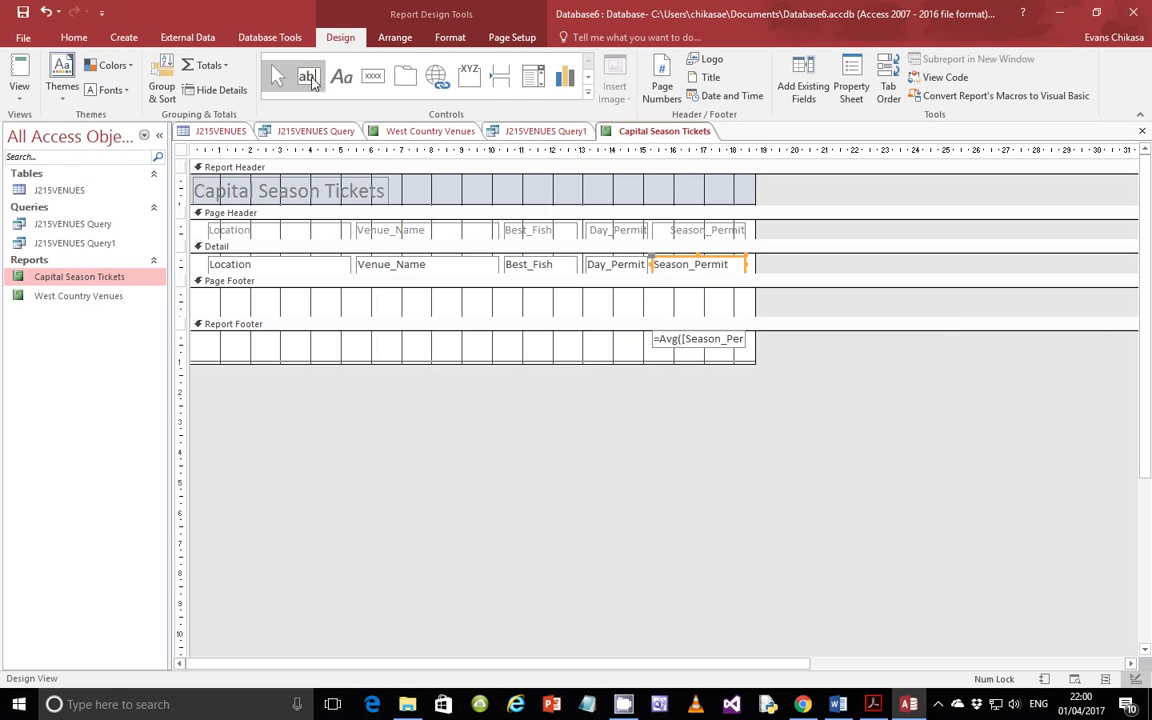
click(341, 76)
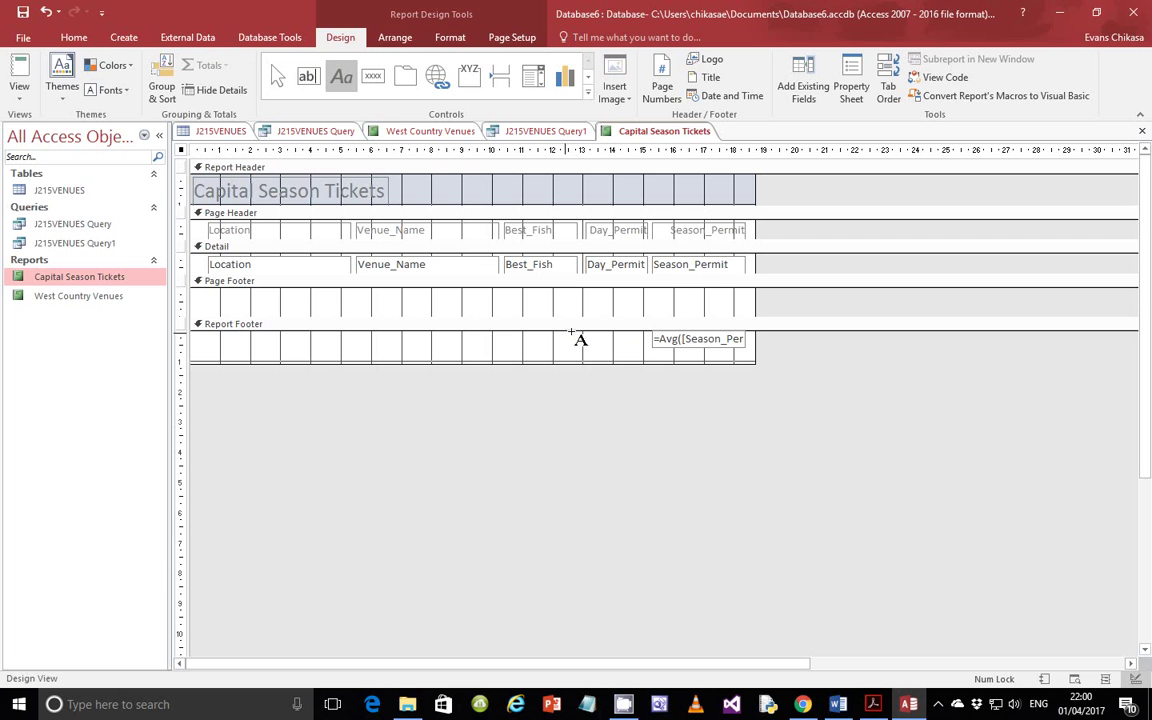
drag(567, 335, 640, 348)
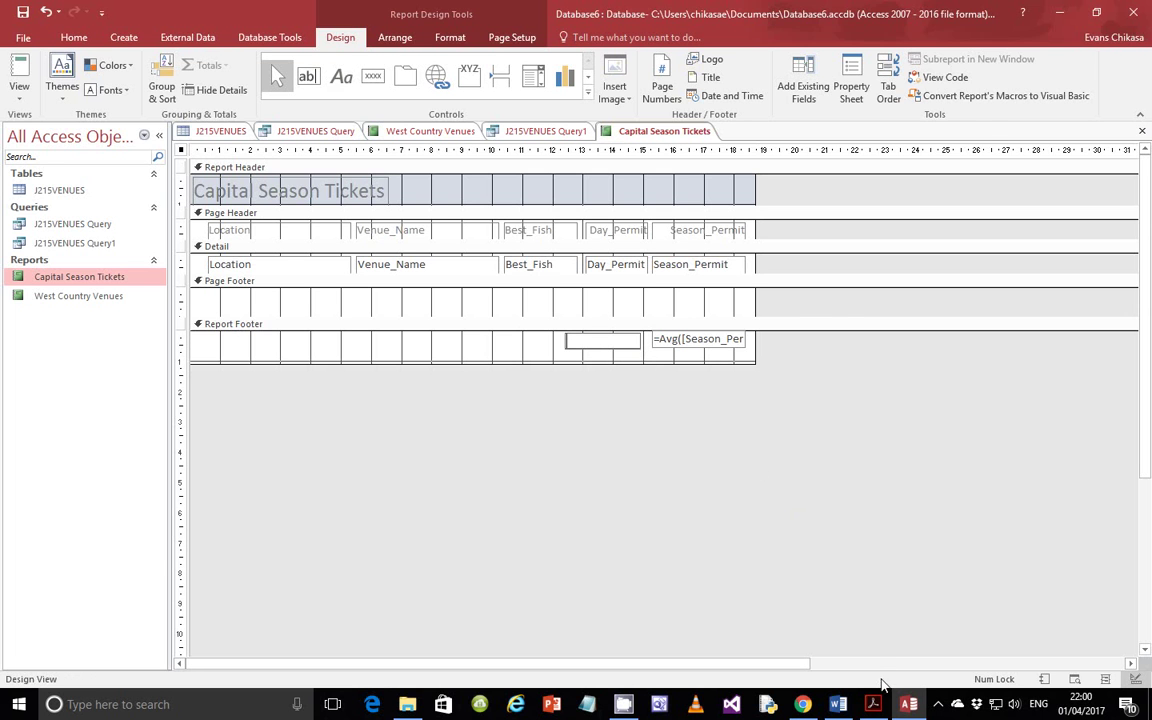
- In the exam paper PDF, select the words 'Average cost' from question 37
click(873, 704)
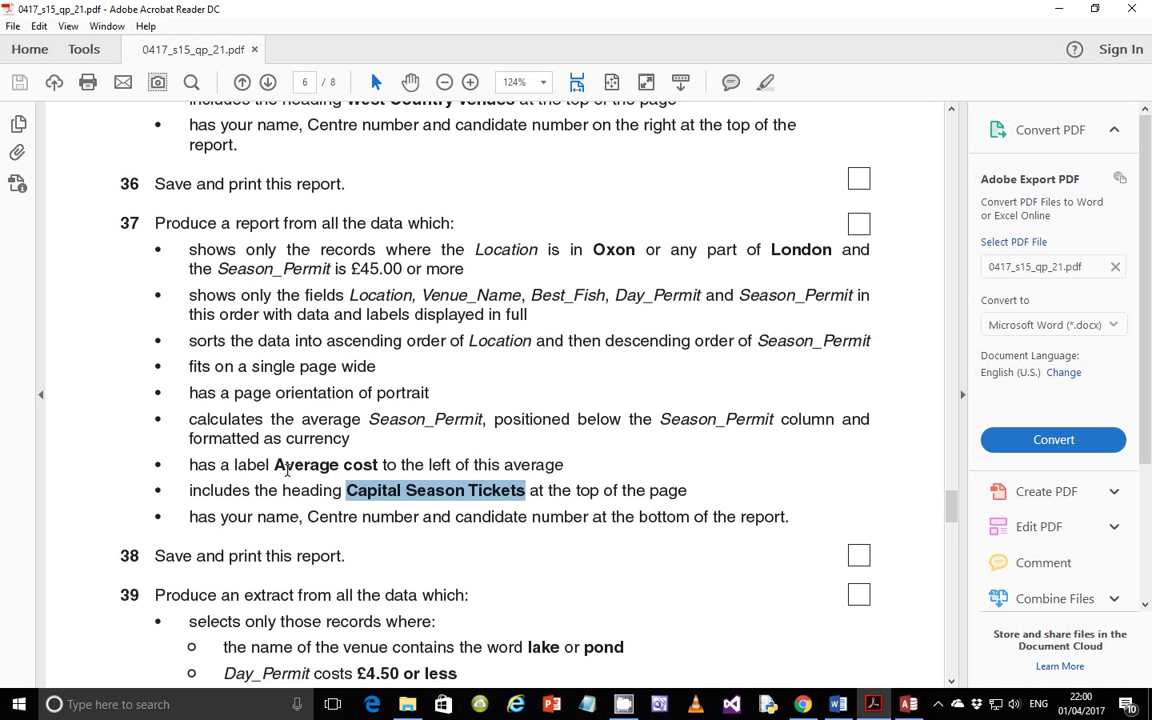
click(279, 465)
drag(279, 465, 378, 467)
- Copy 'Average cost' from the PDF and paste it into the new footer label
right_click(372, 476)
click(386, 488)
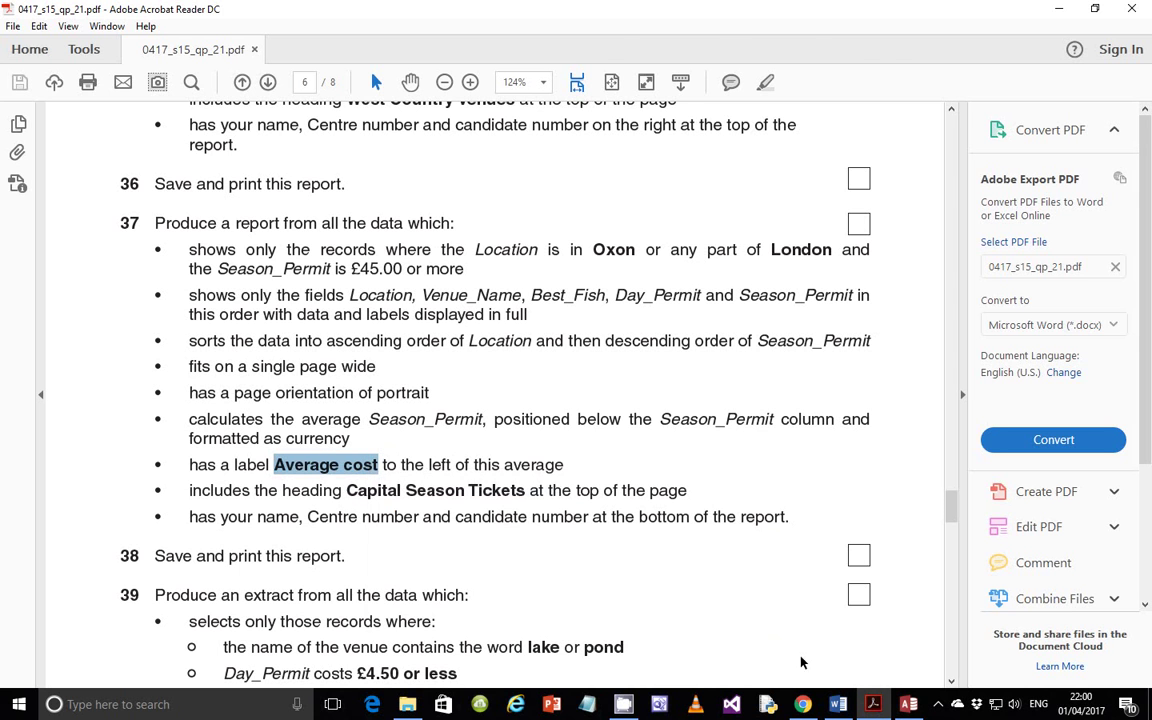
key(alt+Tab)
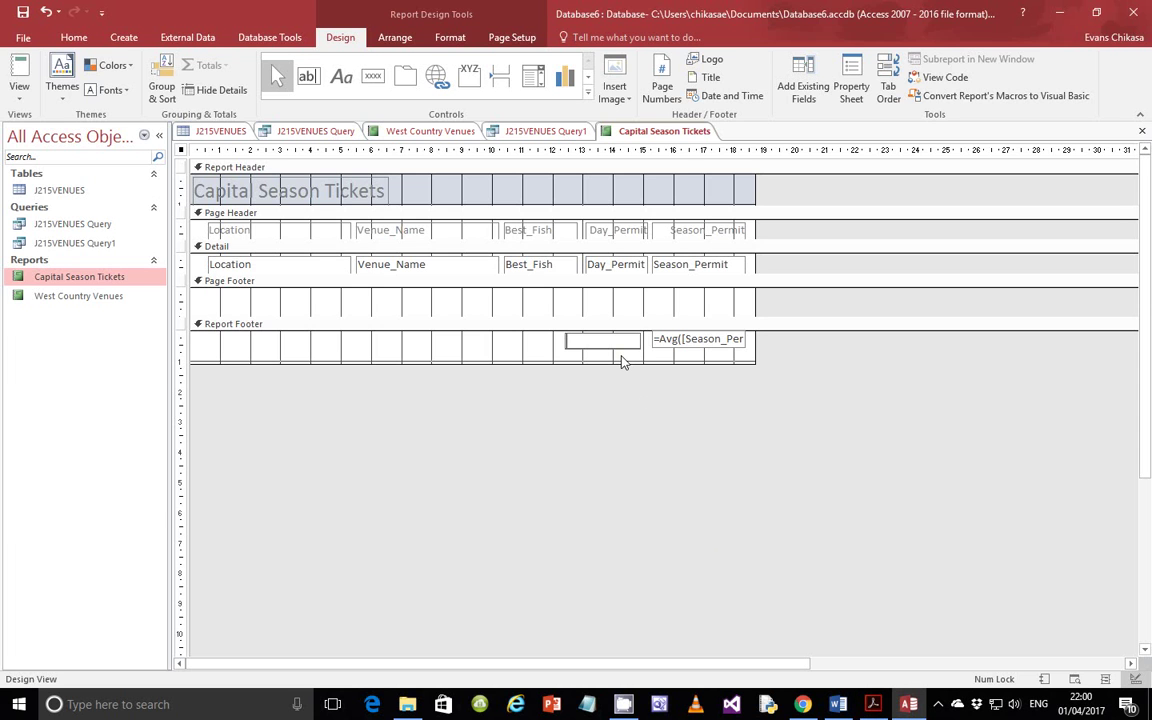
key(ctrl+v)
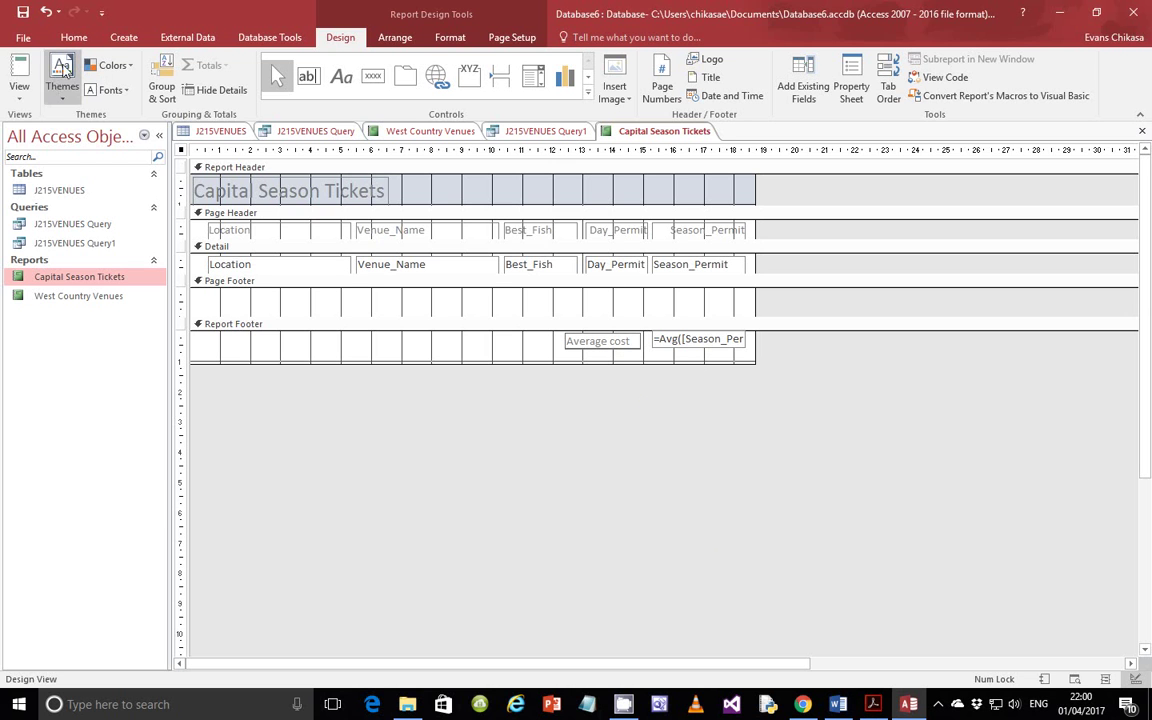
- Preview the report with the 'Average cost' label beside £67.09 and compare with the exam paper
click(19, 88)
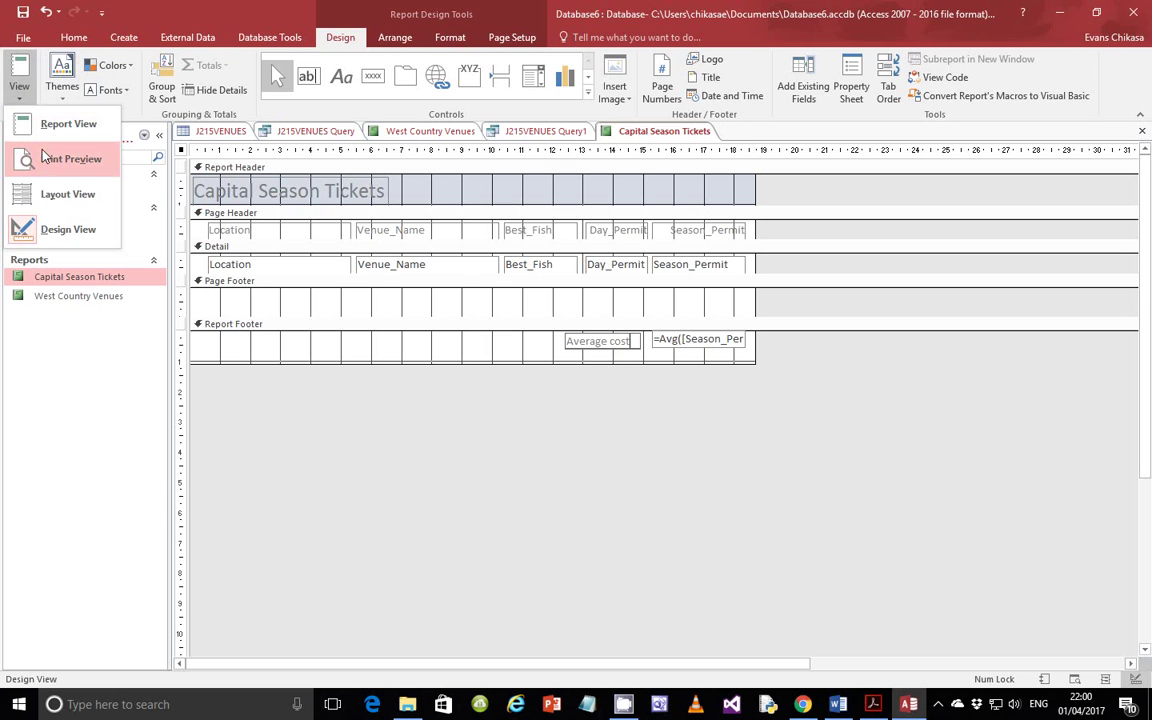
click(42, 155)
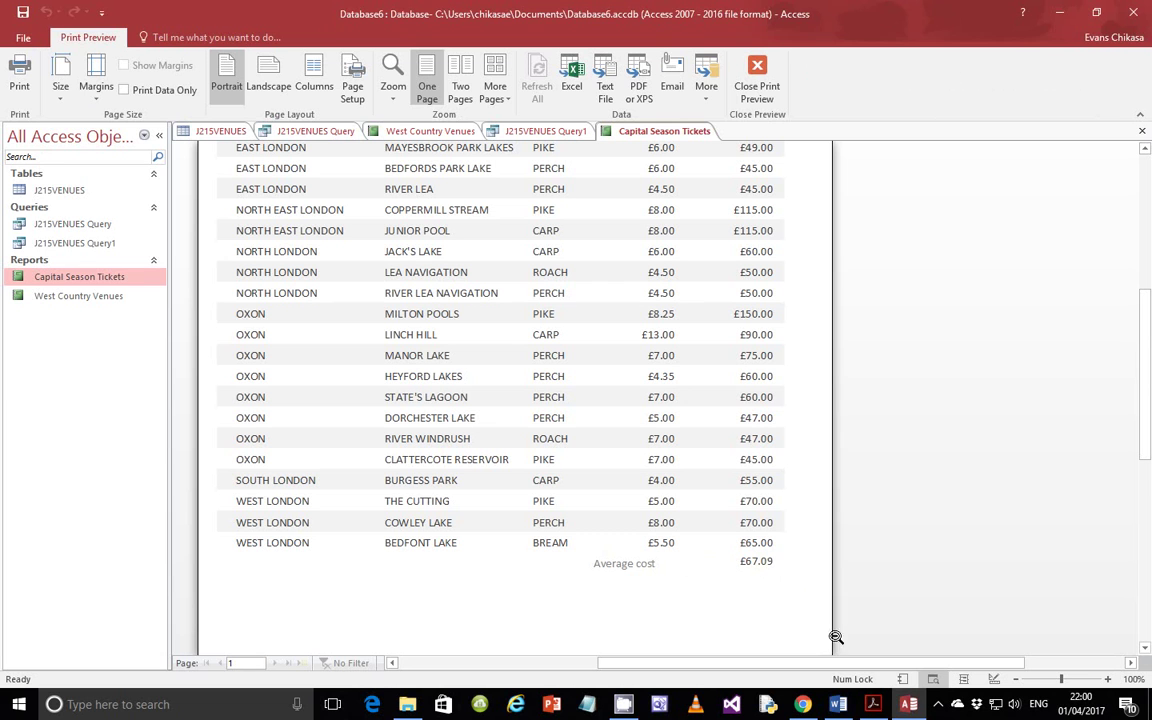
click(873, 704)
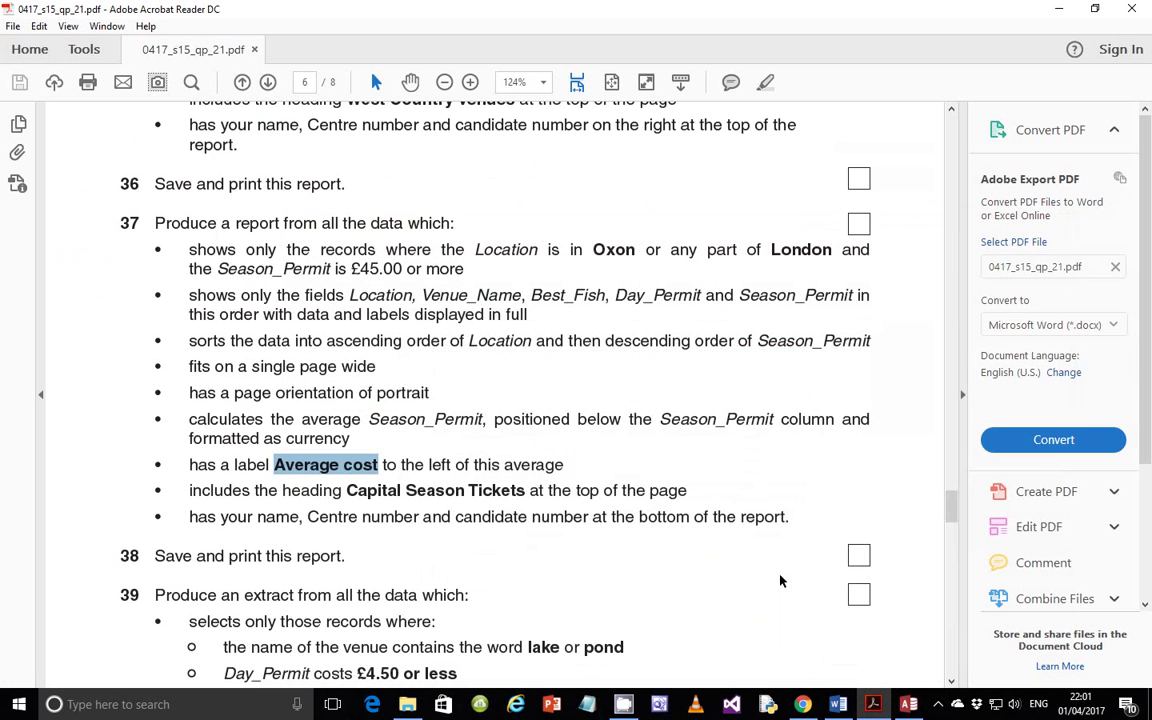
click(873, 704)
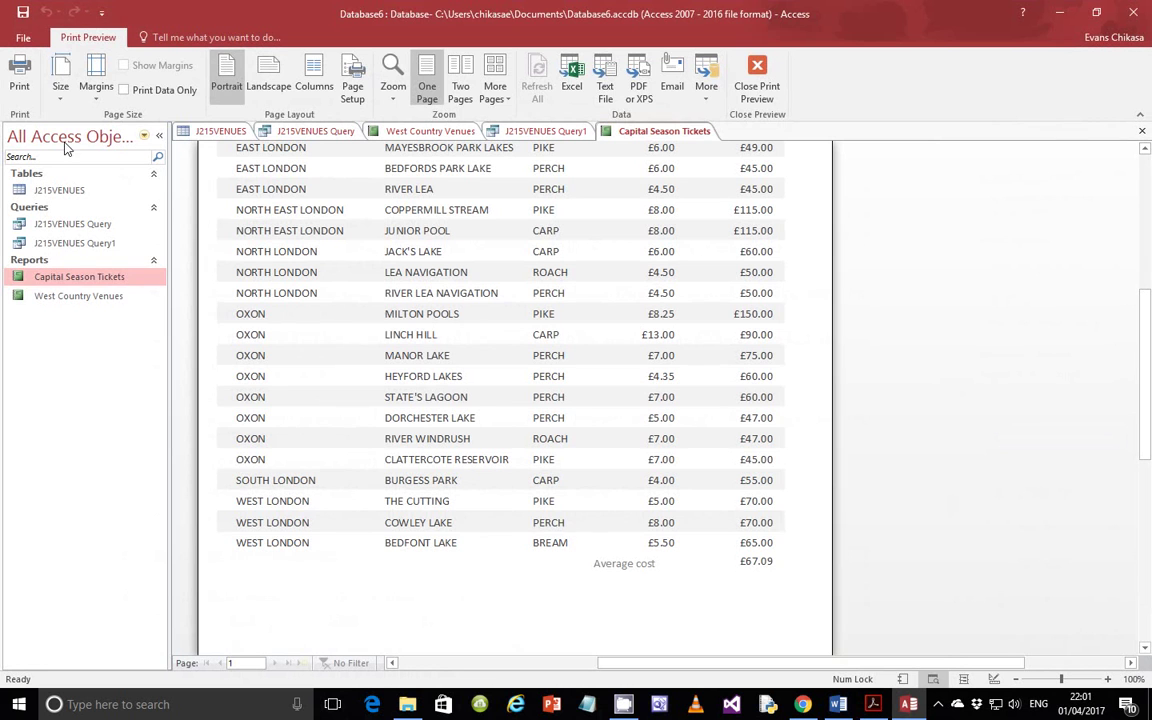
- Reopen the Capital Season Tickets report in Design View and confirm Season_Permit's total is Average
right_click(78, 281)
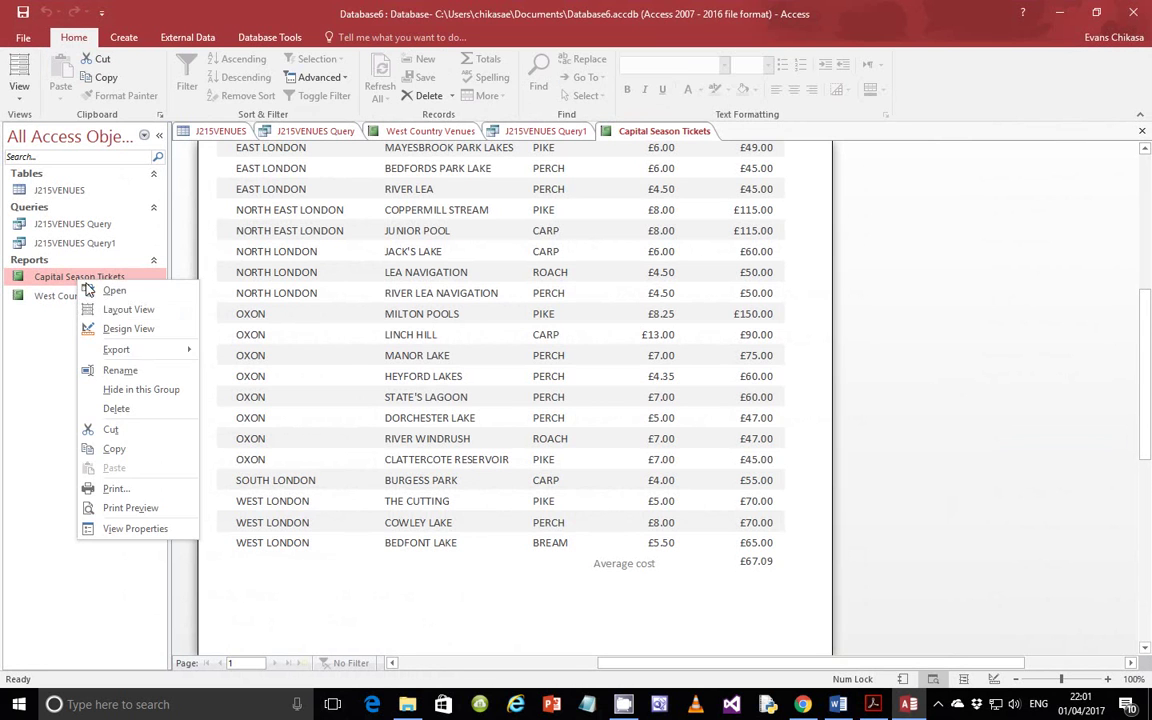
click(145, 327)
click(688, 264)
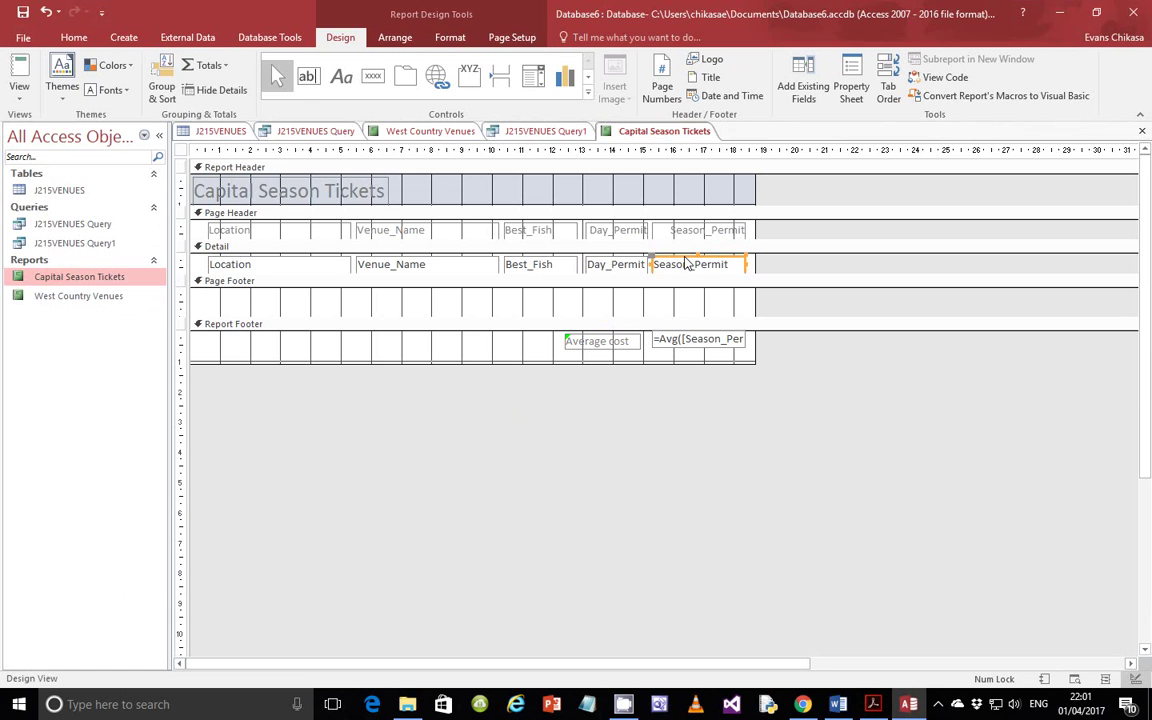
click(227, 65)
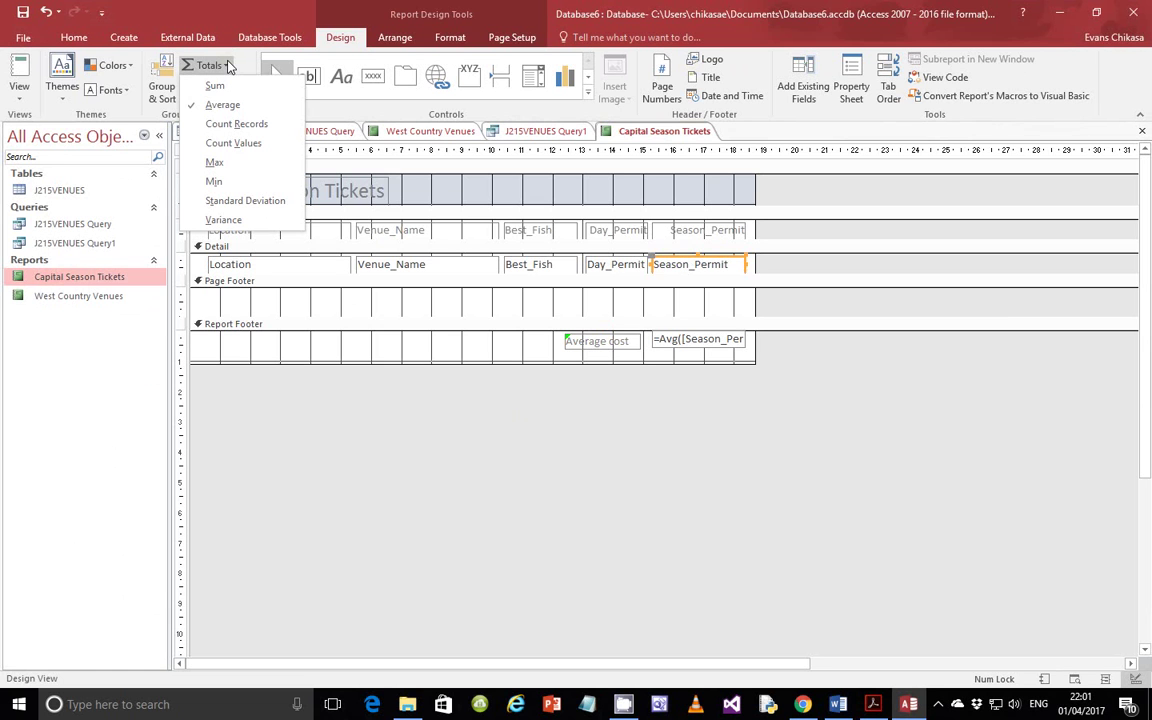
click(616, 320)
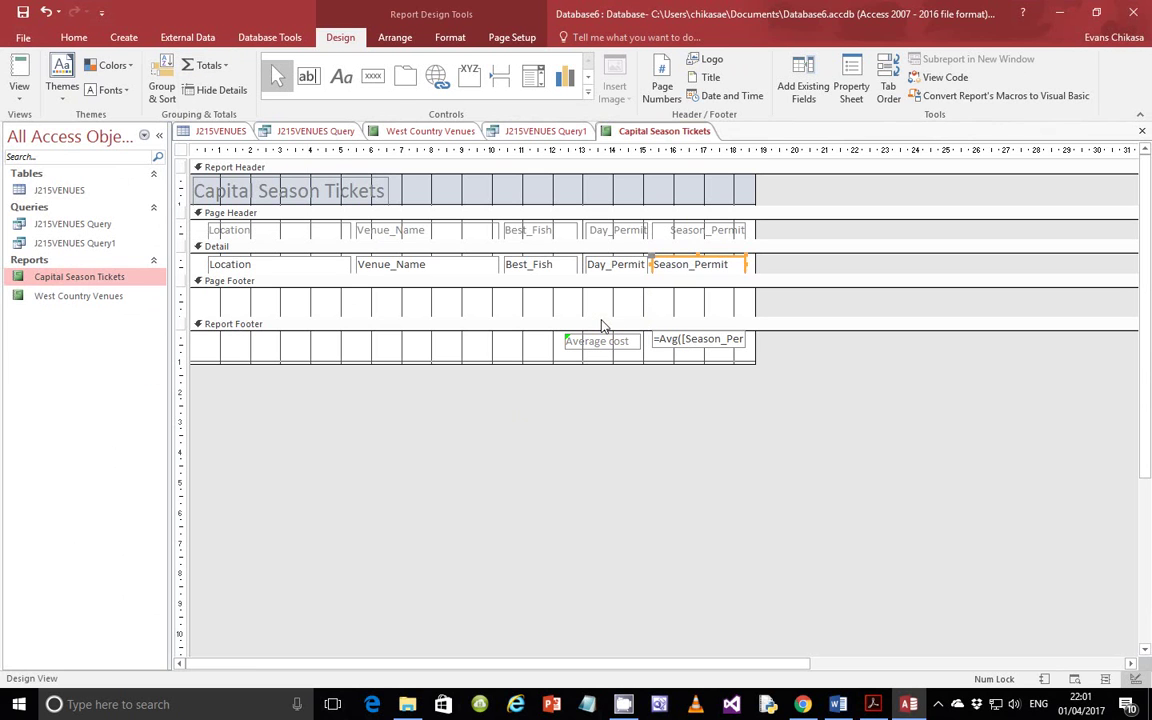
- Collapse the empty Page Footer section completely
drag(600, 318, 600, 291)
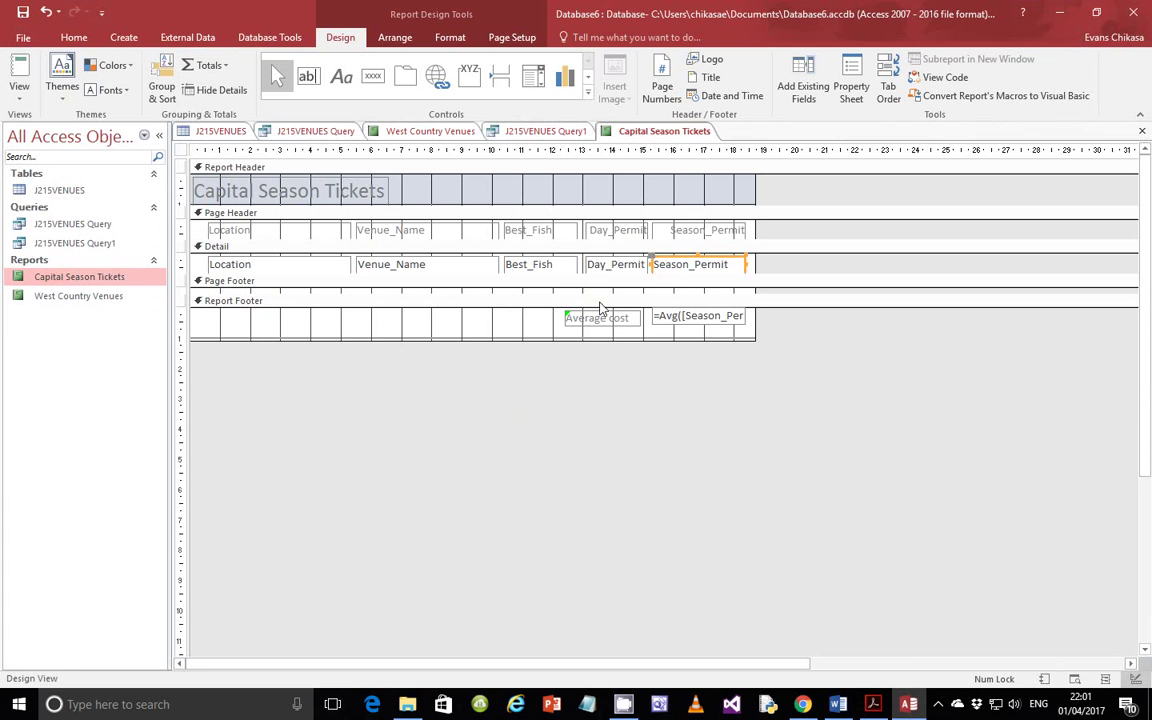
click(598, 293)
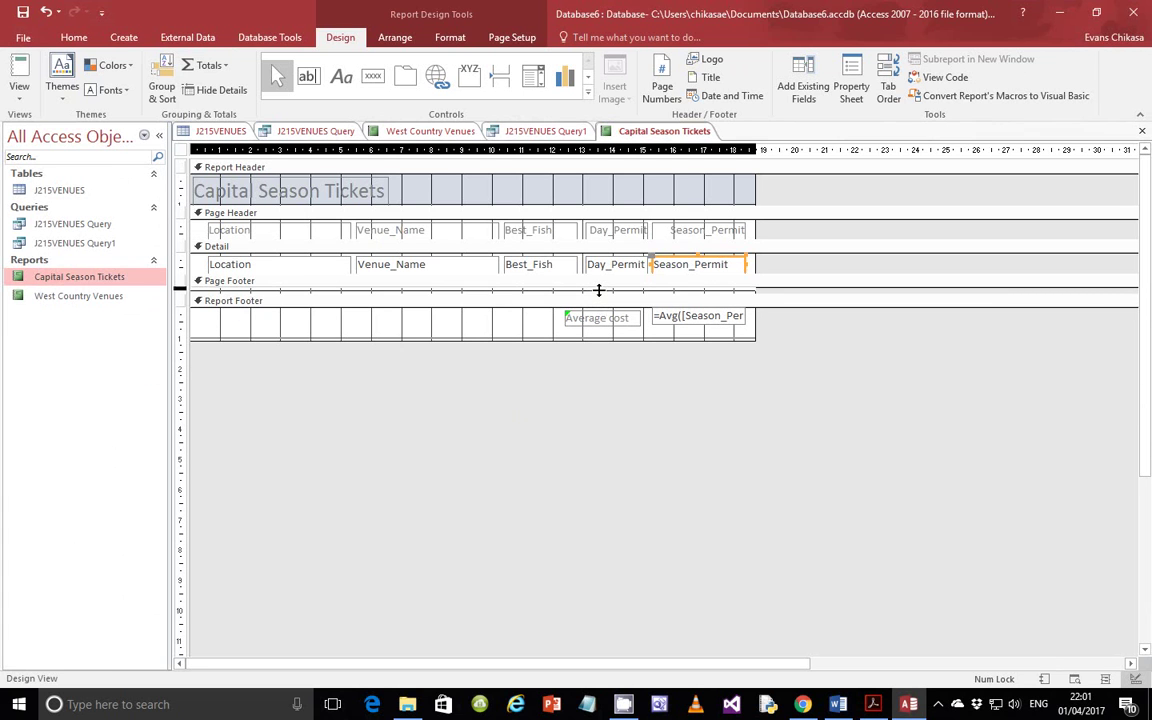
drag(599, 293, 599, 290)
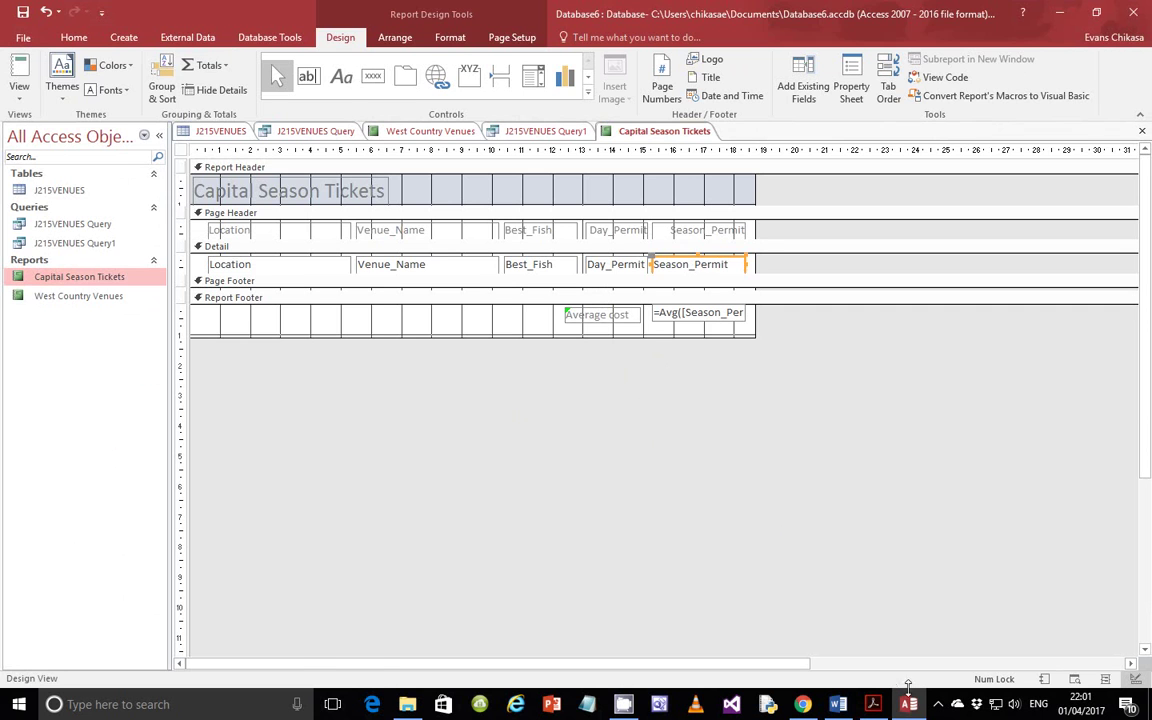
click(873, 704)
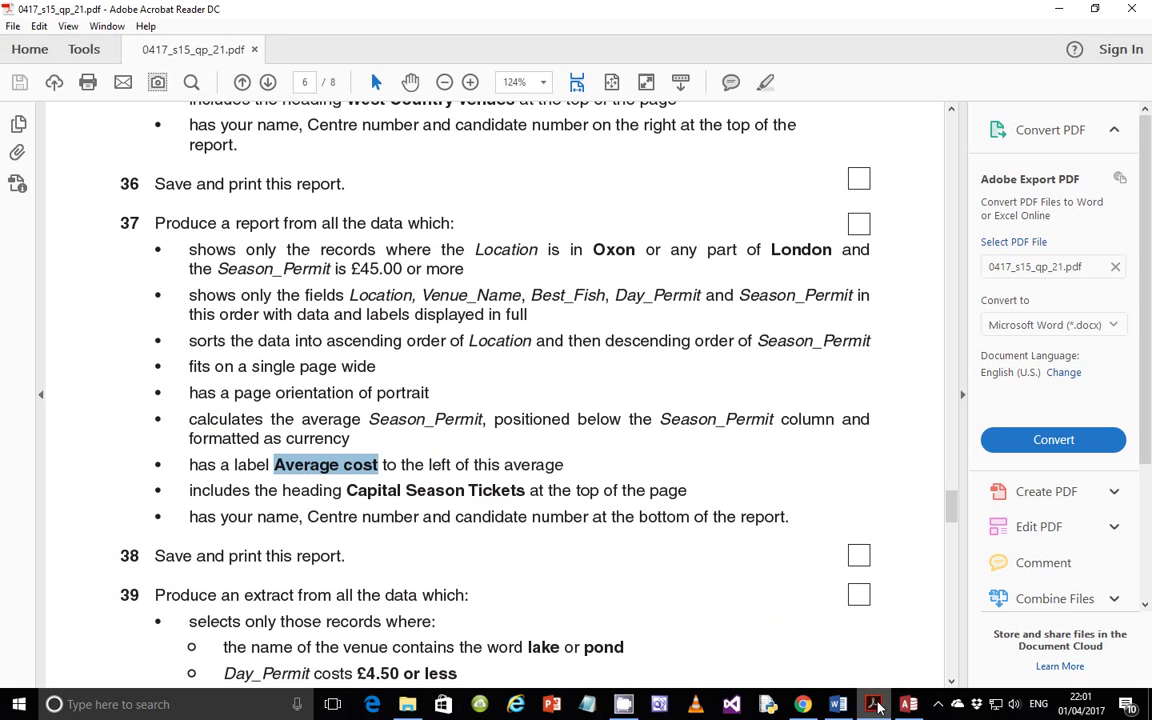
click(908, 704)
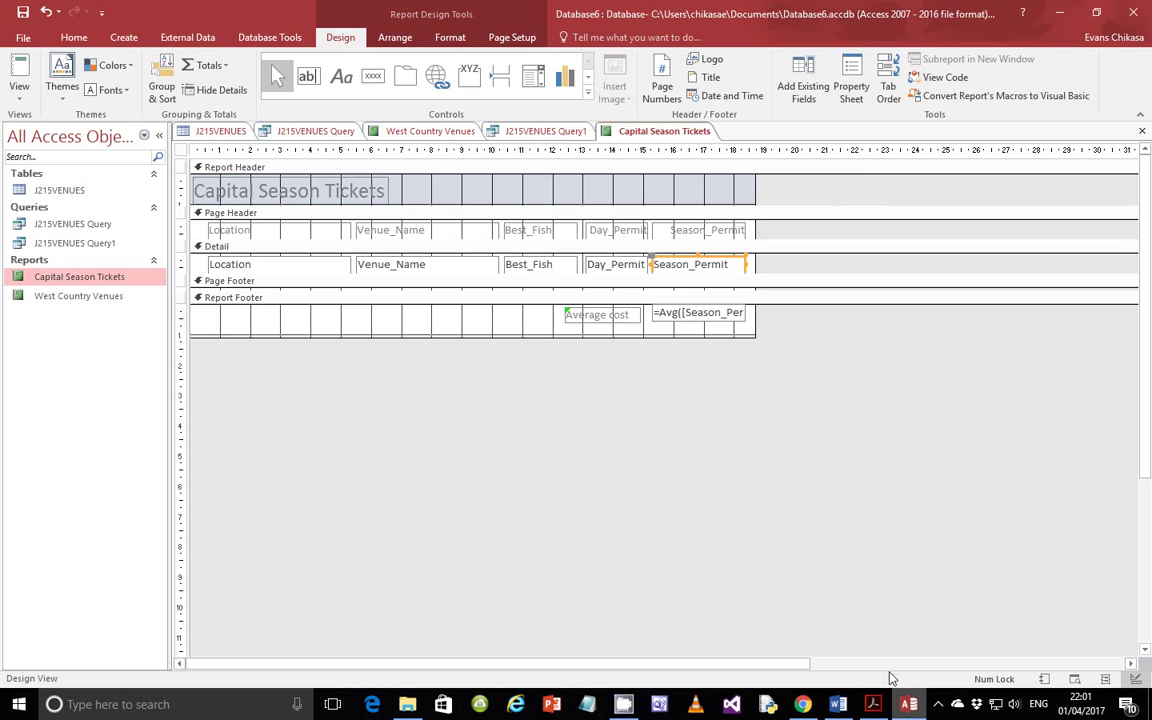
- Confirm the Season_Permit average text box uses Currency format with 2 decimal places
click(705, 318)
right_click(716, 322)
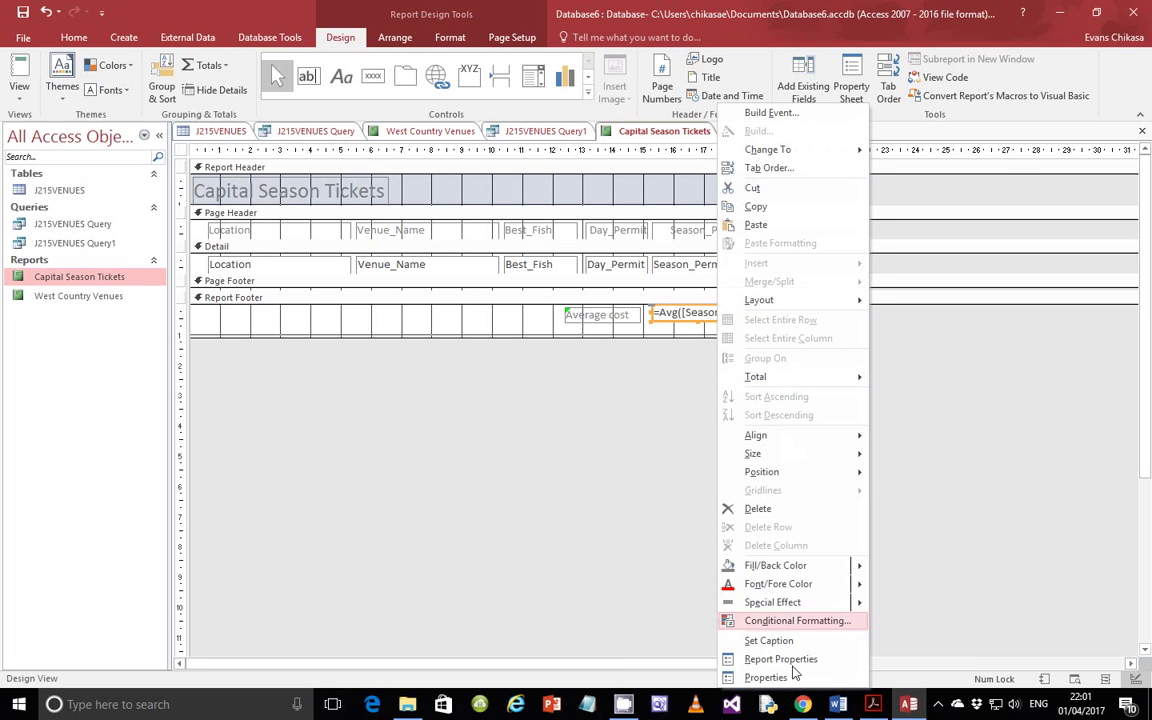
click(785, 678)
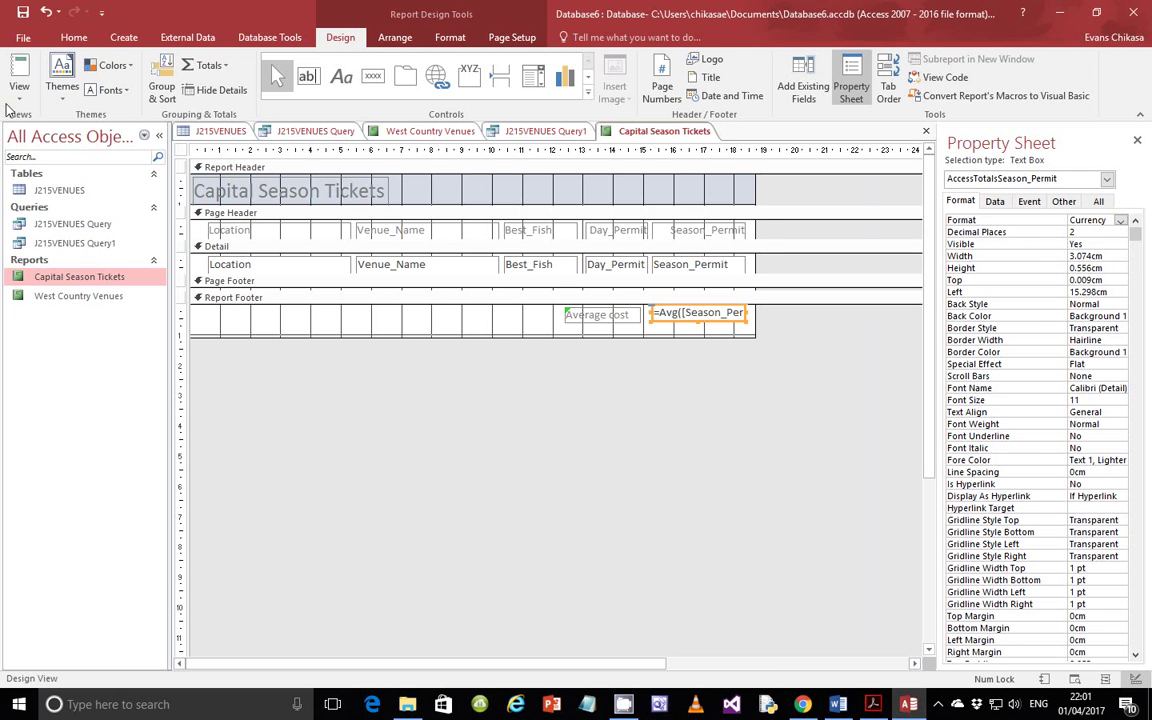
click(873, 704)
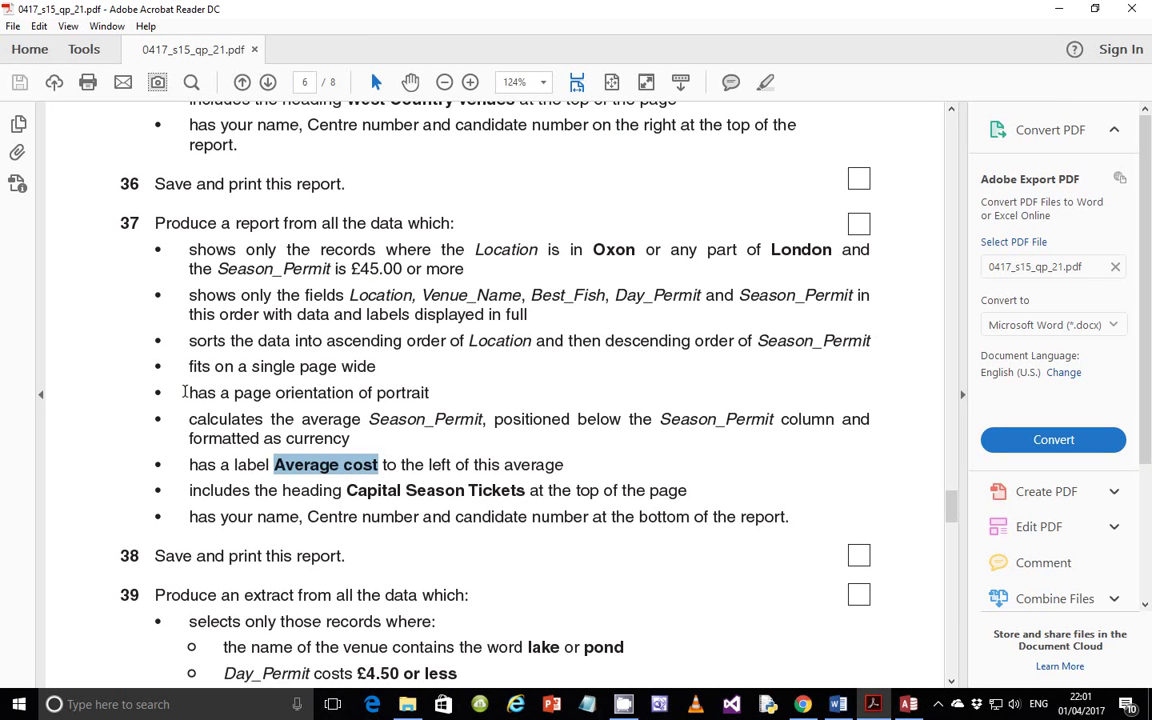
- Highlight step 37's requirements: portrait, one page wide, title, 'Average cost' label, candidate details
drag(185, 392, 430, 392)
drag(337, 366, 237, 366)
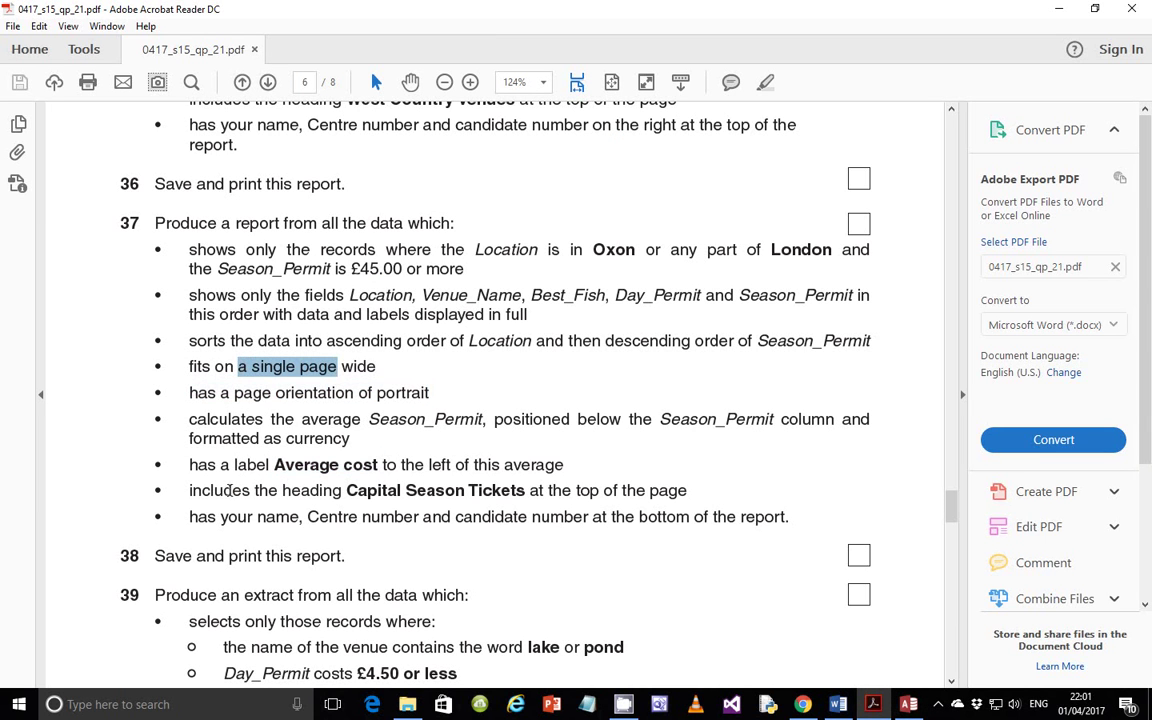
drag(184, 490, 527, 490)
drag(185, 465, 354, 470)
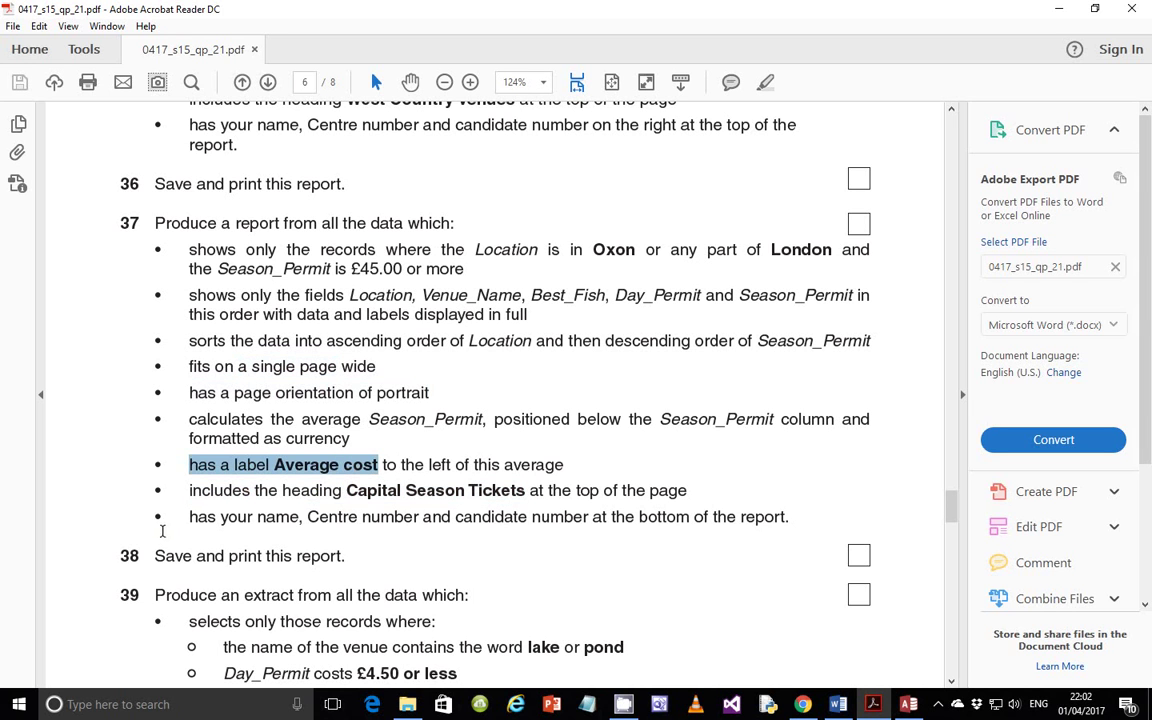
drag(190, 517, 767, 525)
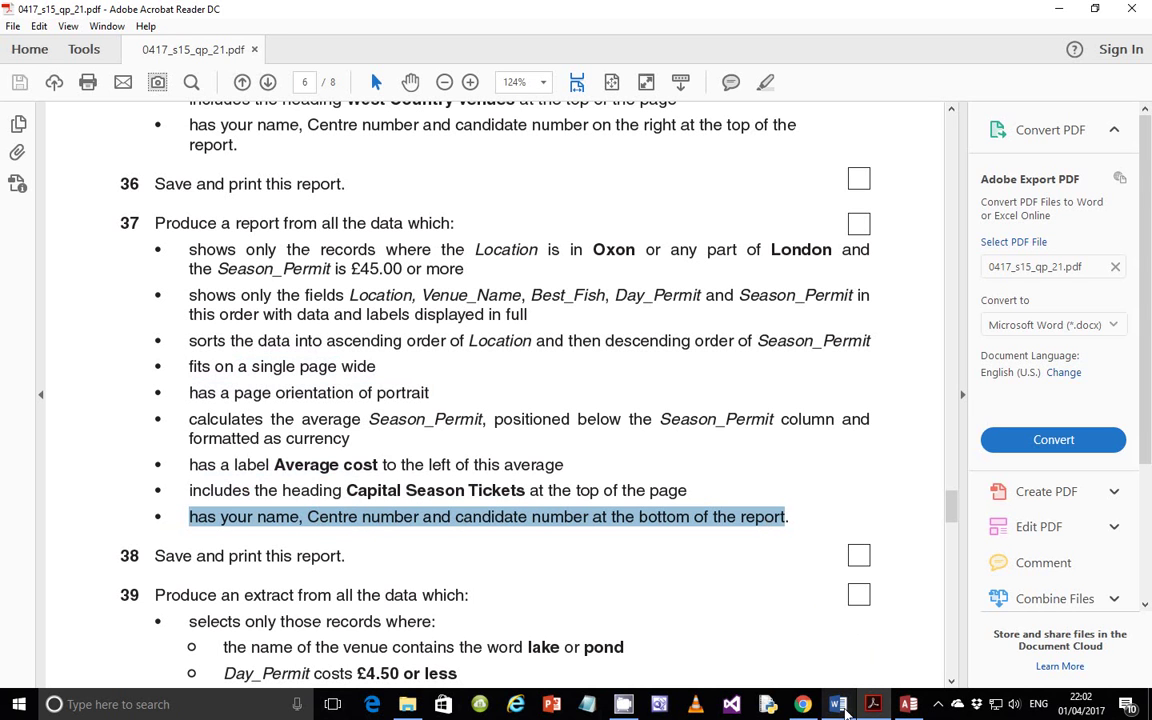
mouse_move(843, 706)
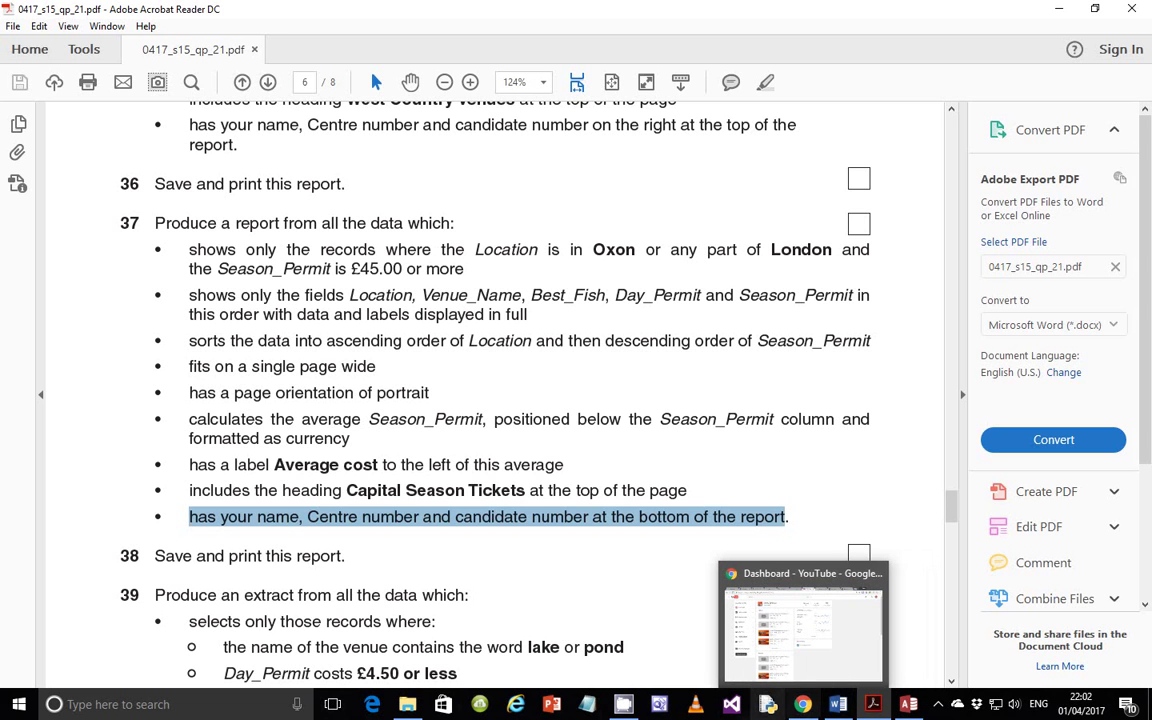
- Draw a label at the Report Footer's left and type the candidate's name, Centre and candidate numbers
click(908, 704)
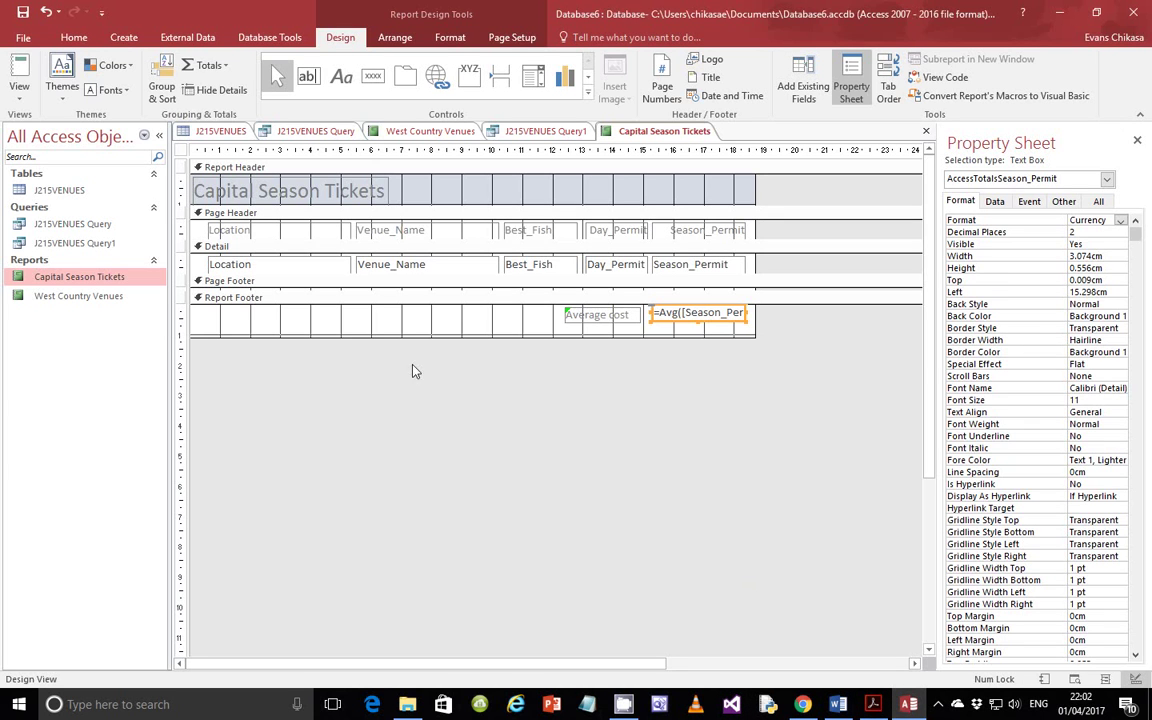
click(341, 76)
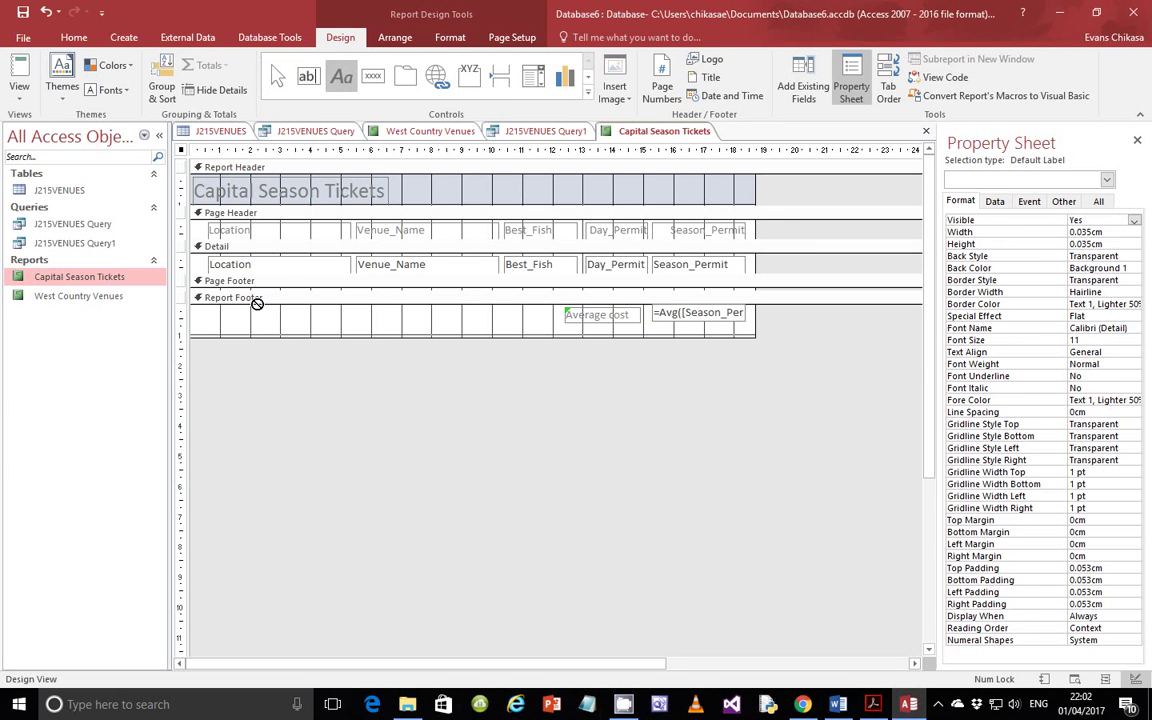
drag(207, 312, 412, 325)
text(Chikasa Evans, ZM556, 0001)
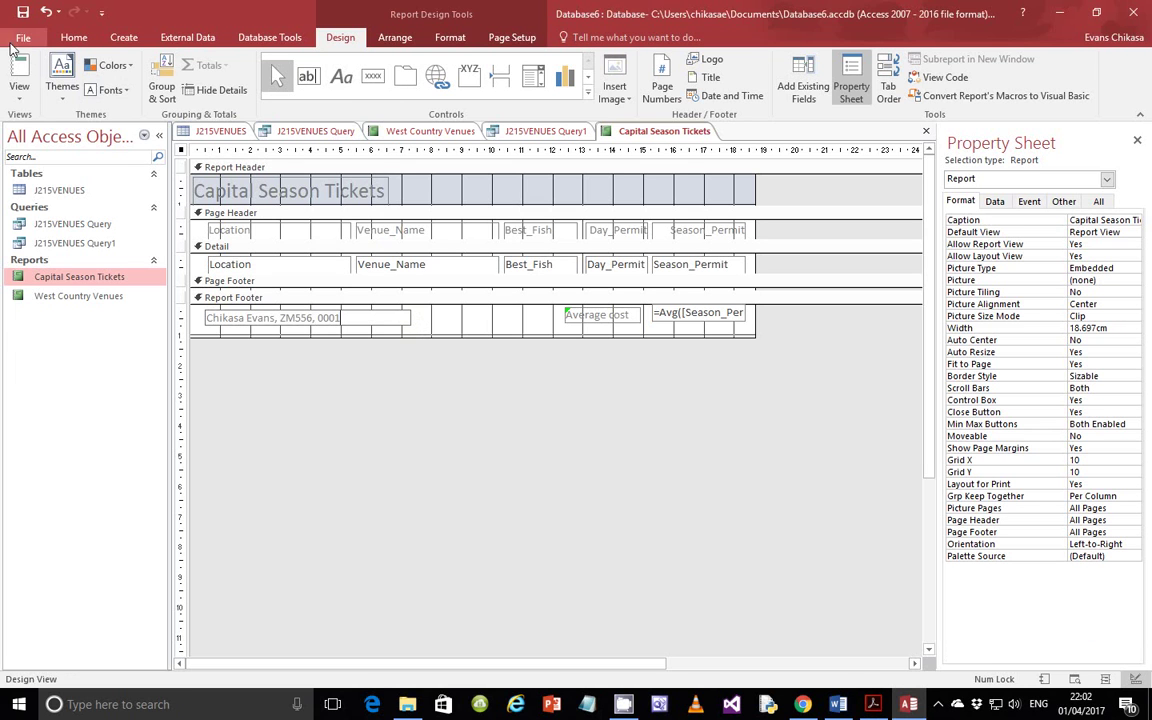
click(20, 97)
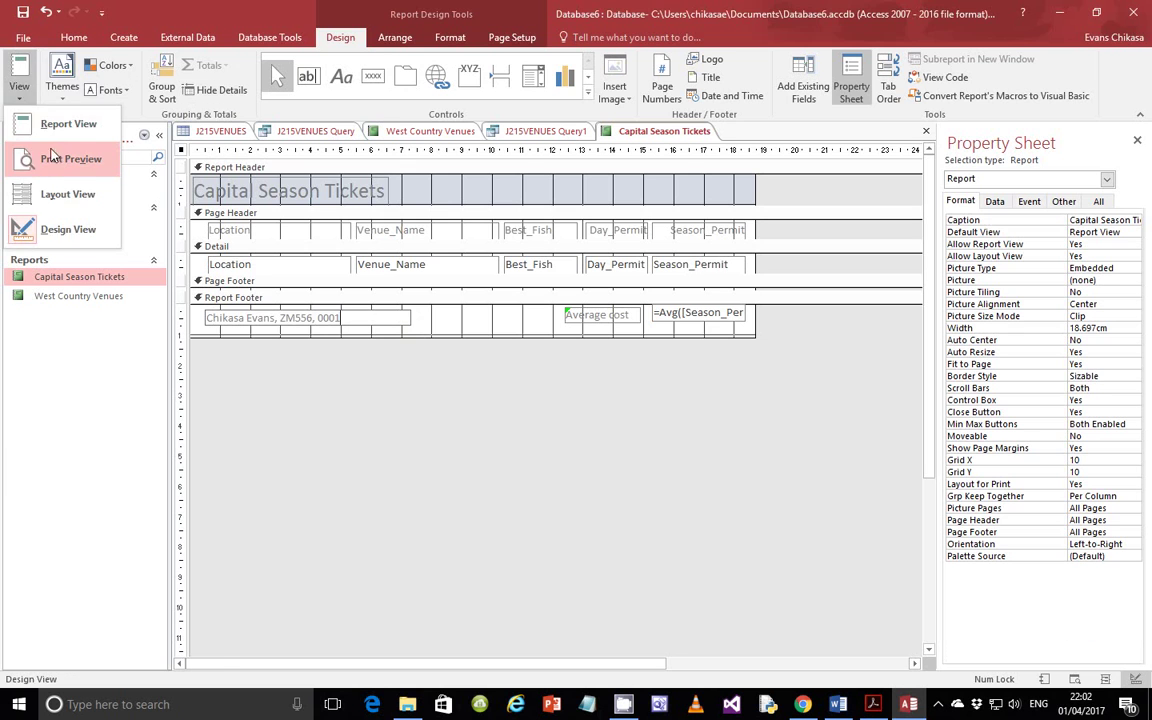
- Print-preview the report to check the title, £67.09 Average cost and footer details
click(55, 159)
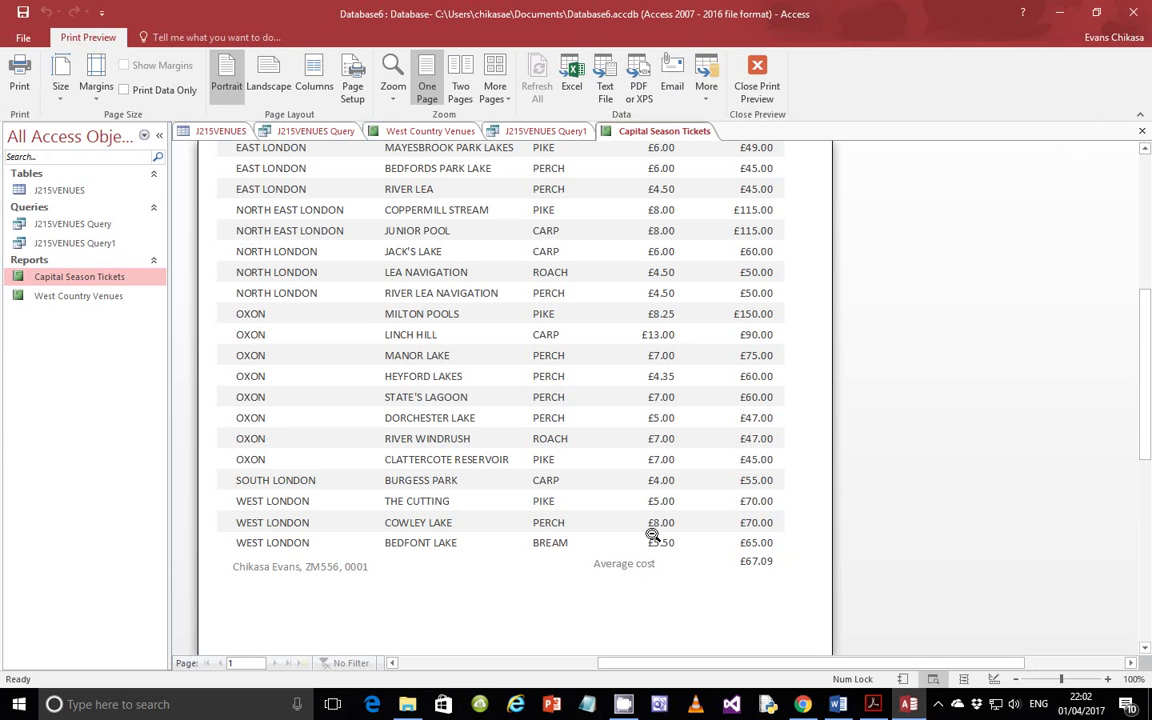
scroll(610, 460, up, 3)
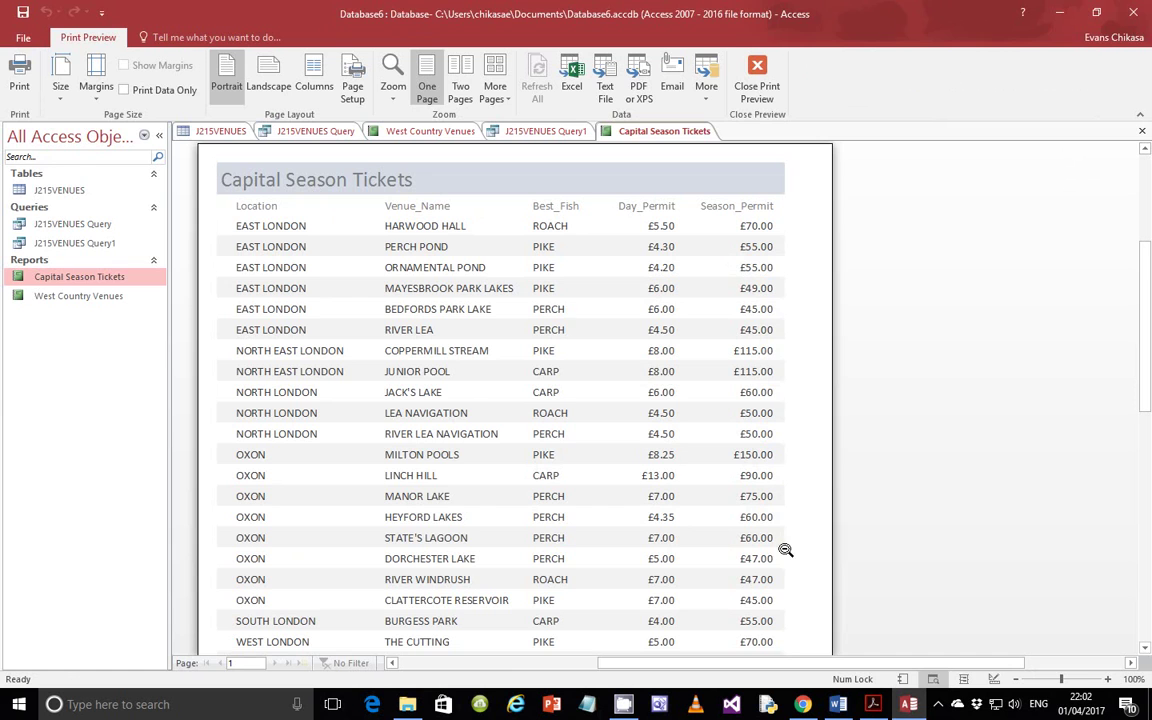
key(alt+Tab)
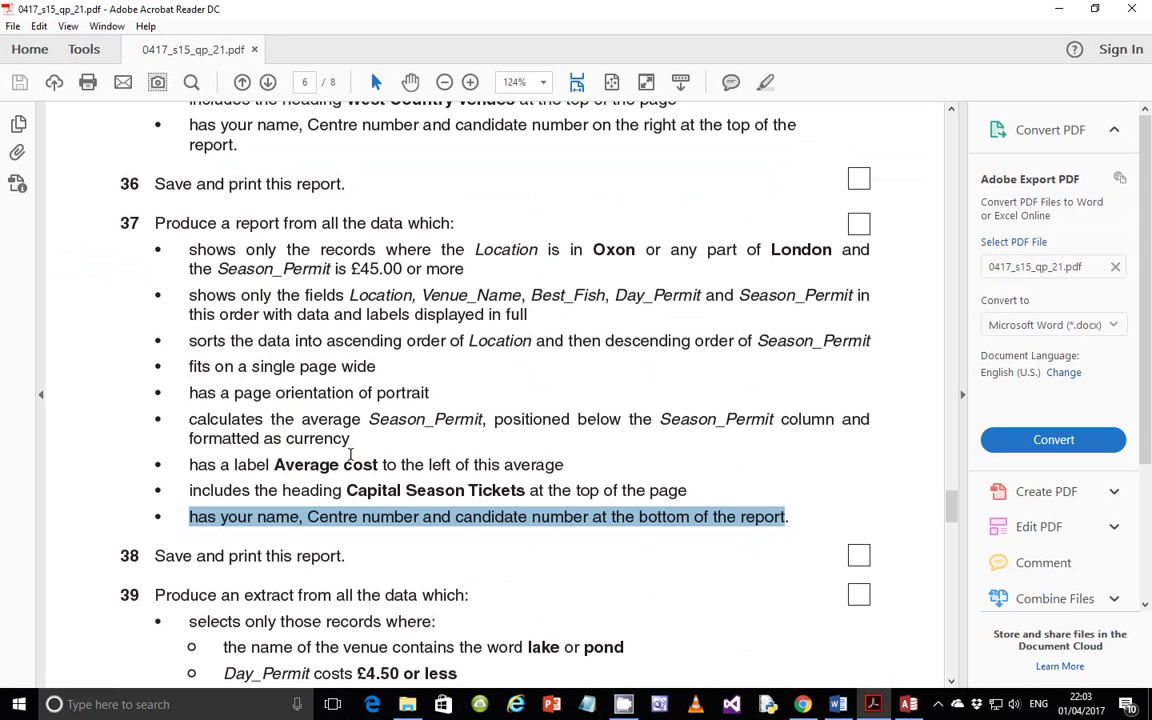
- Scroll the exam paper past step 38 to page 7, showing steps 40–42
scroll(285, 500, down, 3)
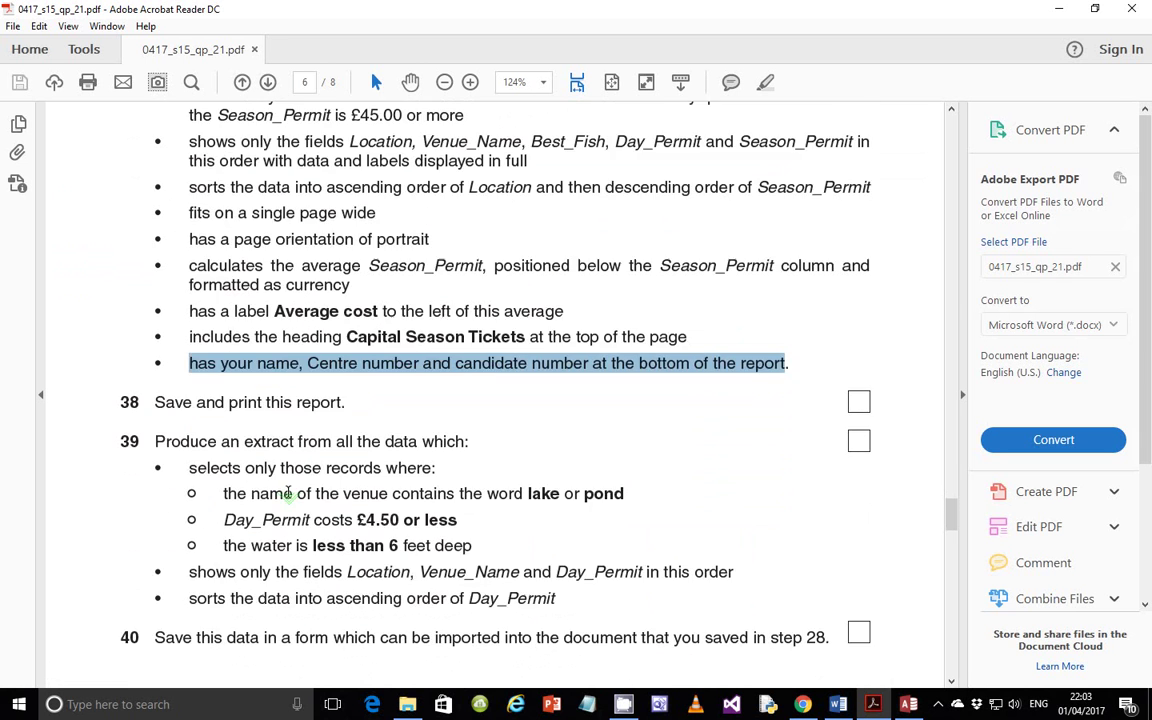
scroll(287, 493, up, 1)
scroll(288, 494, down, 4)
scroll(289, 500, up, 1)
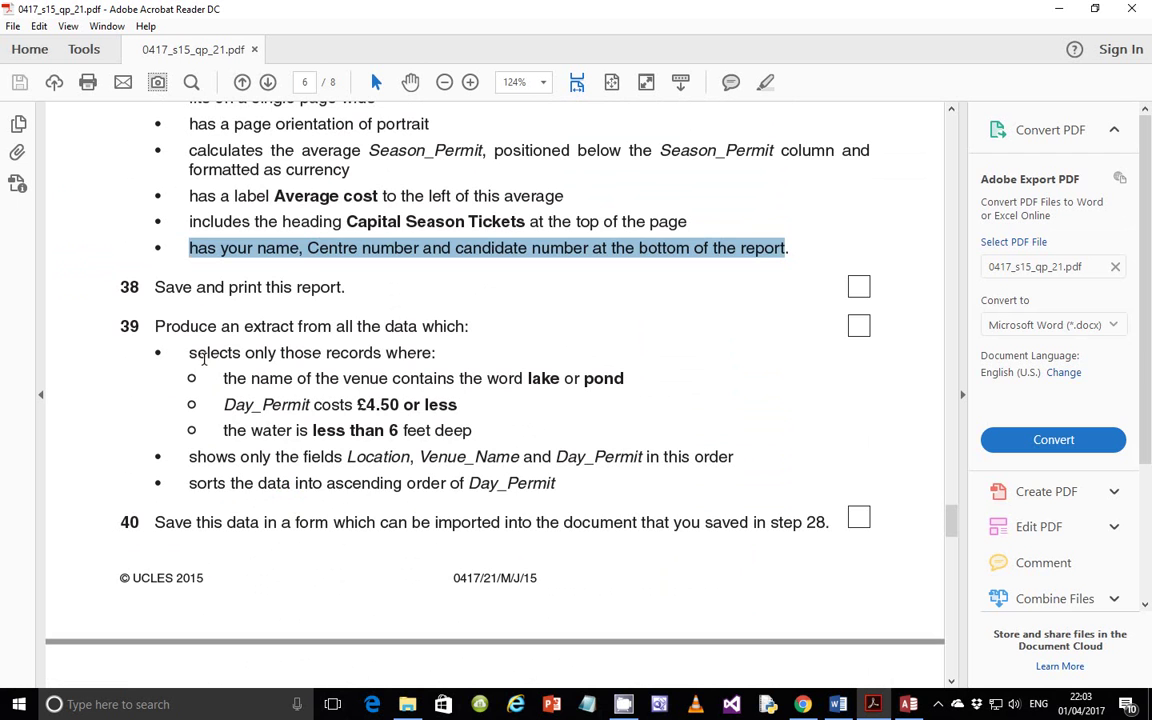
scroll(334, 419, down, 5)
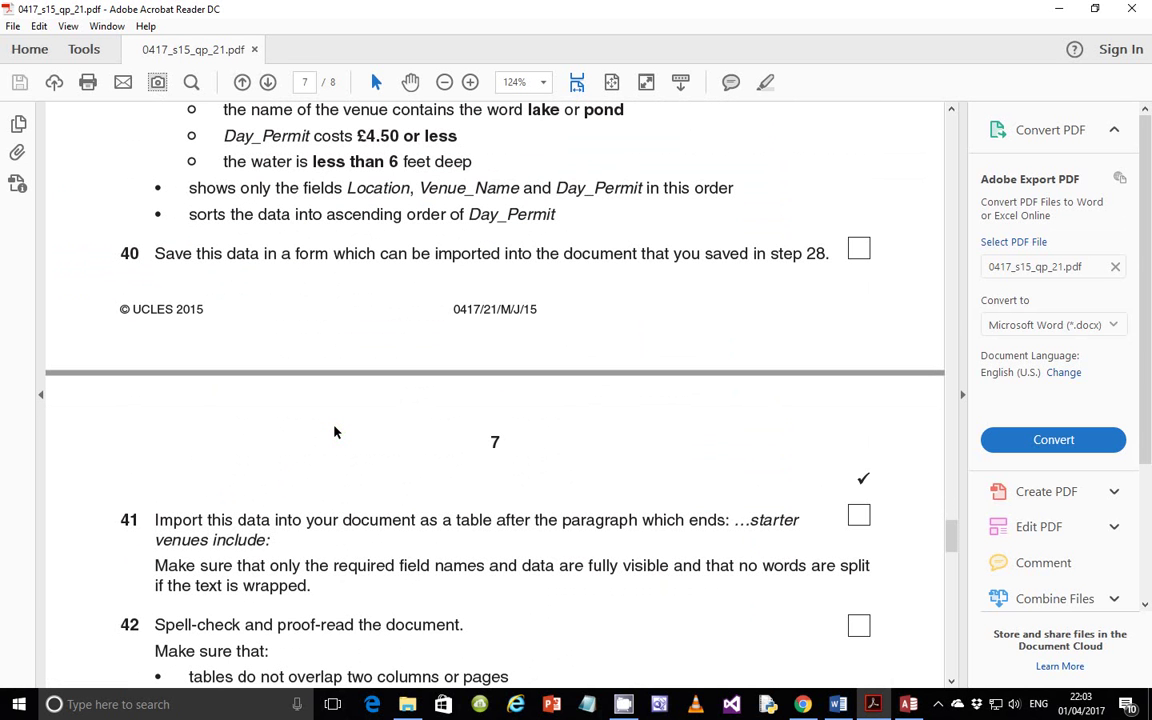
scroll(334, 430, down, 9)
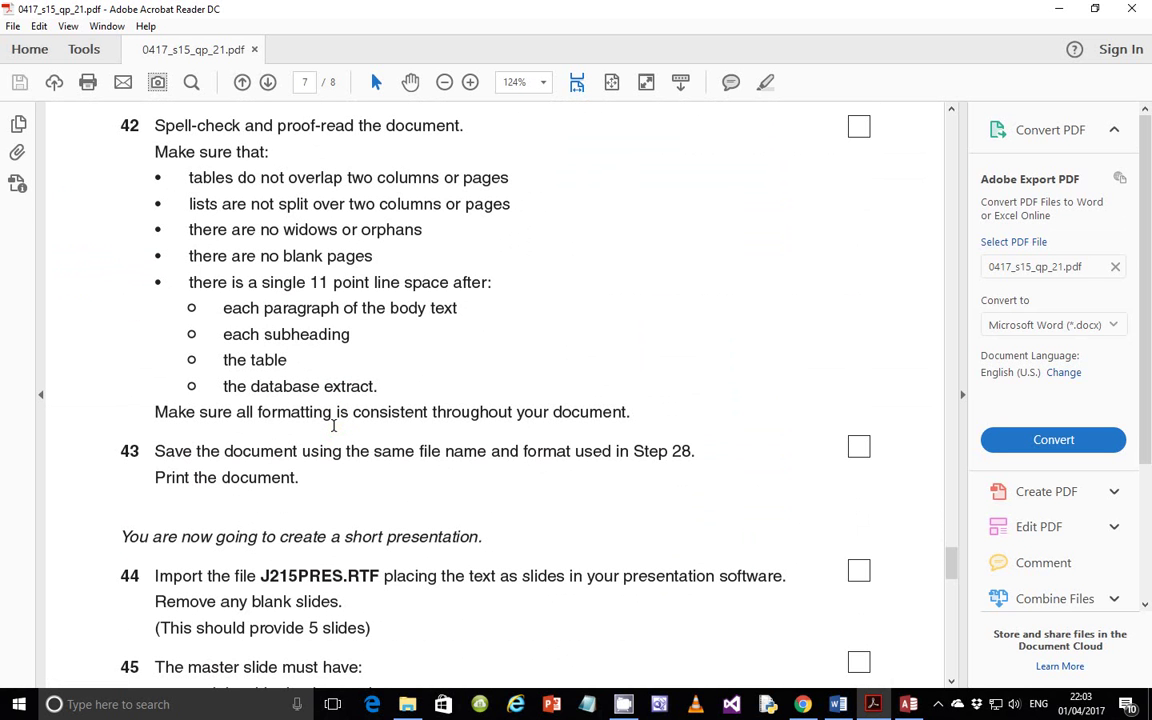
scroll(334, 428, up, 8)
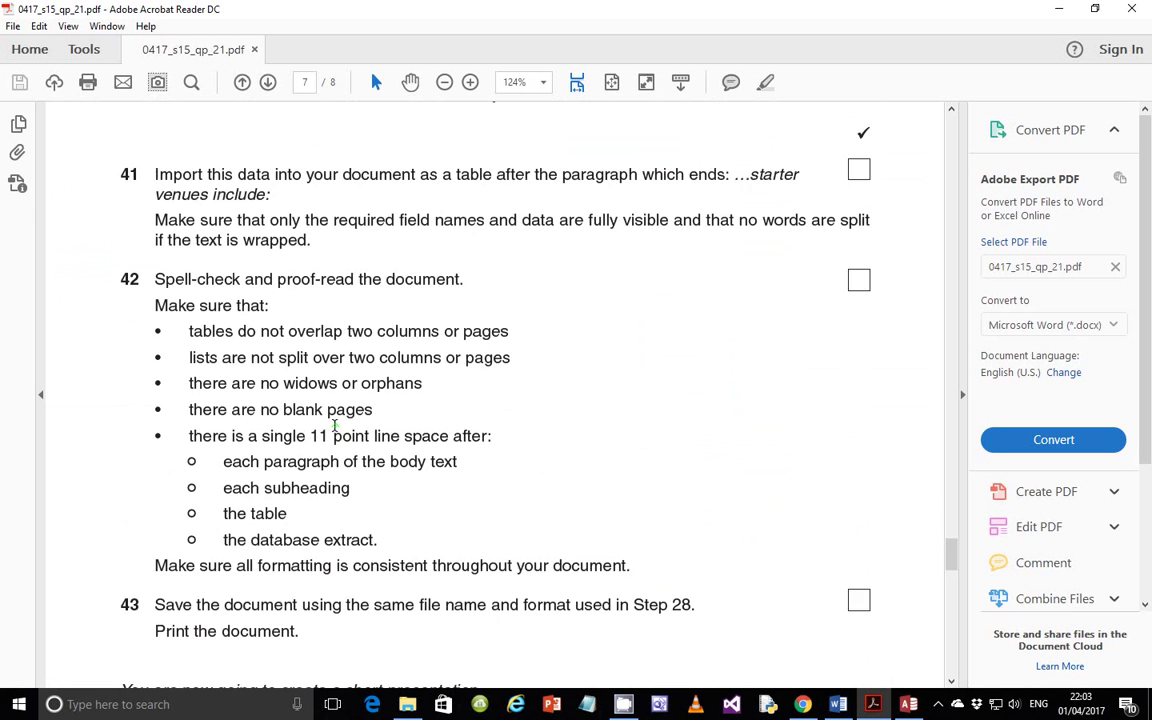
click(938, 704)
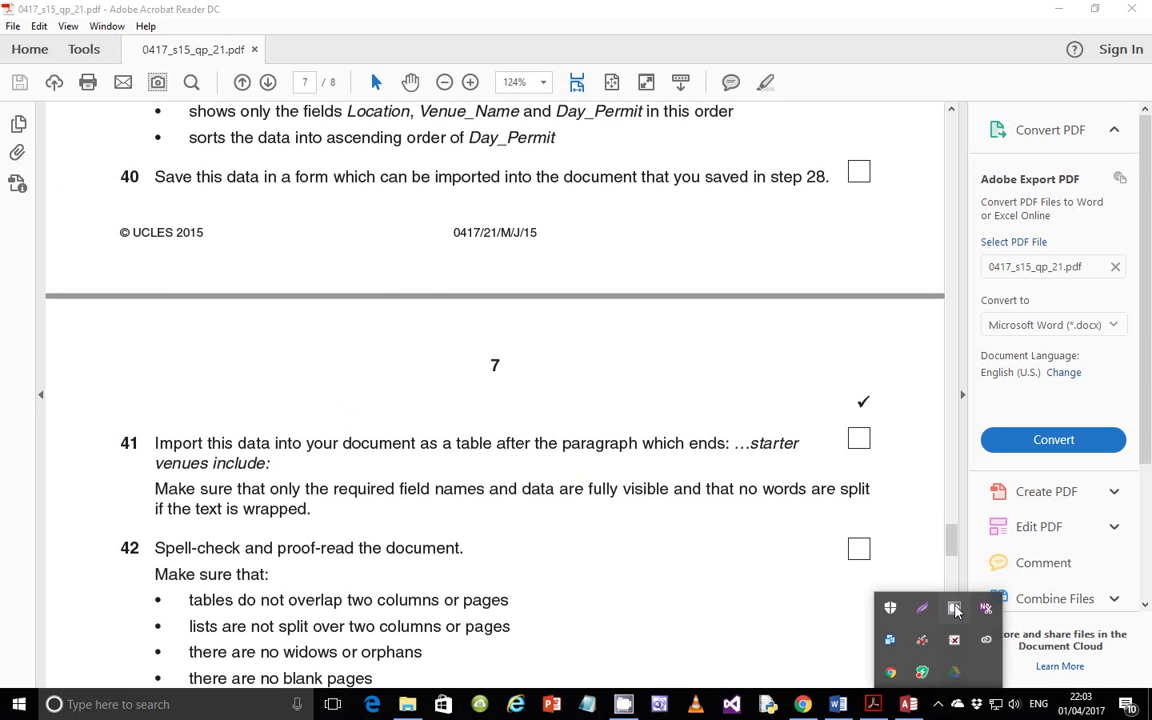